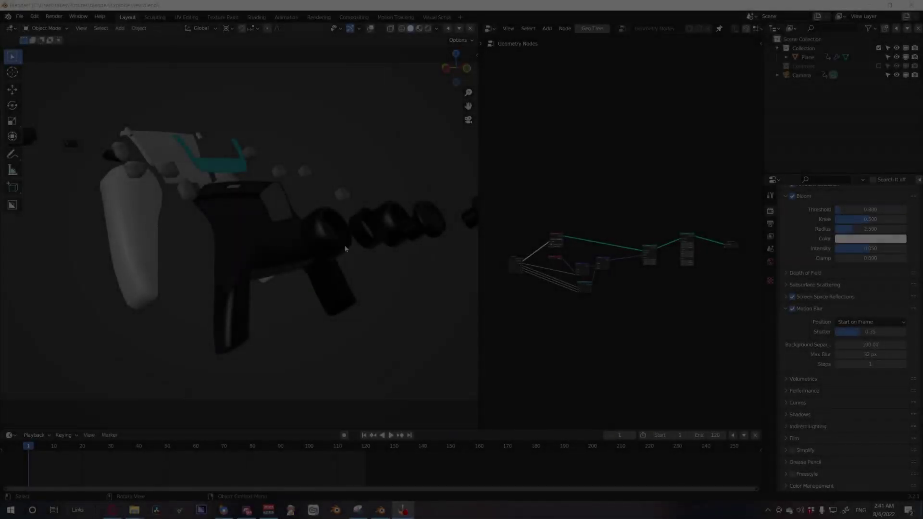
- Play the exploded controller animation through the camera and examine its geometry node tree
middle_click_drag(351, 250, 333, 264)
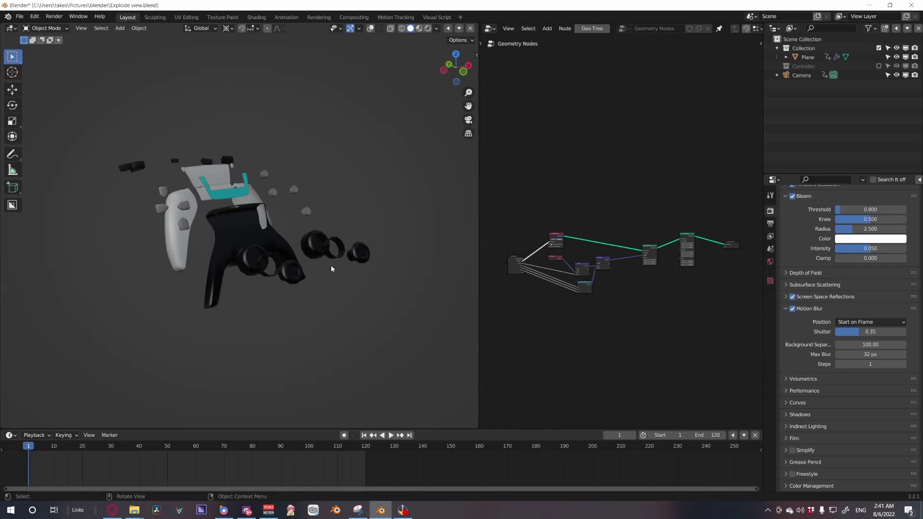
key("KP_0")
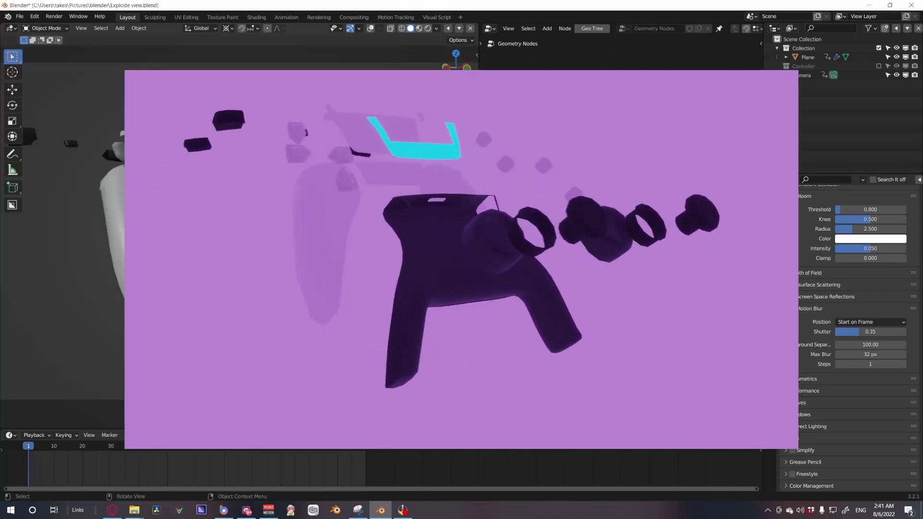
key("space")
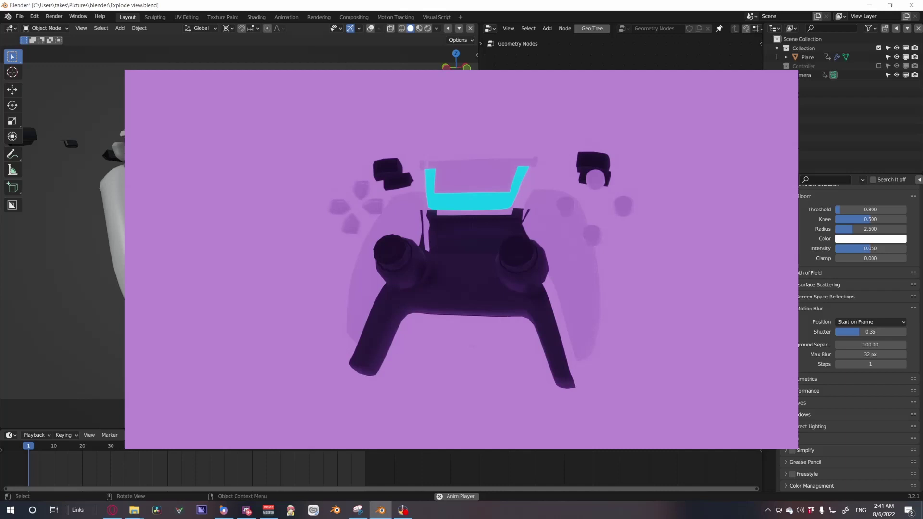
key("Escape")
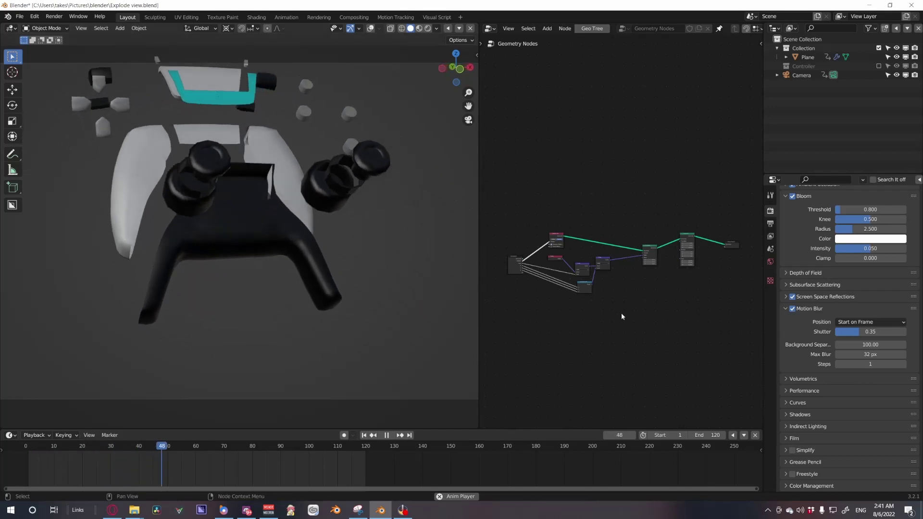
scroll(621, 312, "up", 2)
scroll(621, 310, "up", 1)
middle_click_drag(657, 314, 610, 320)
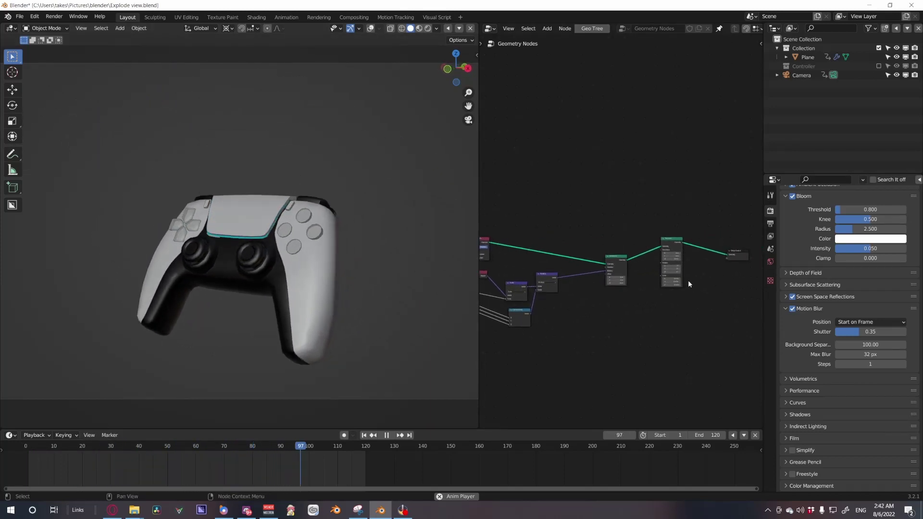
scroll(604, 296, "down", 2)
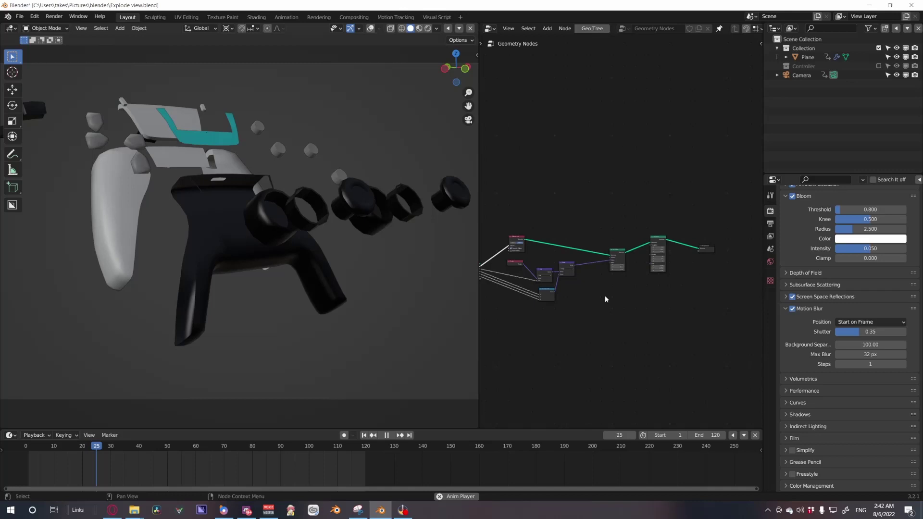
- Show the controller's Geometry Nodes modifier inputs and scrub the animation between its assembled and exploded states, ending at the first frame
left_click(261, 243)
left_click(771, 291)
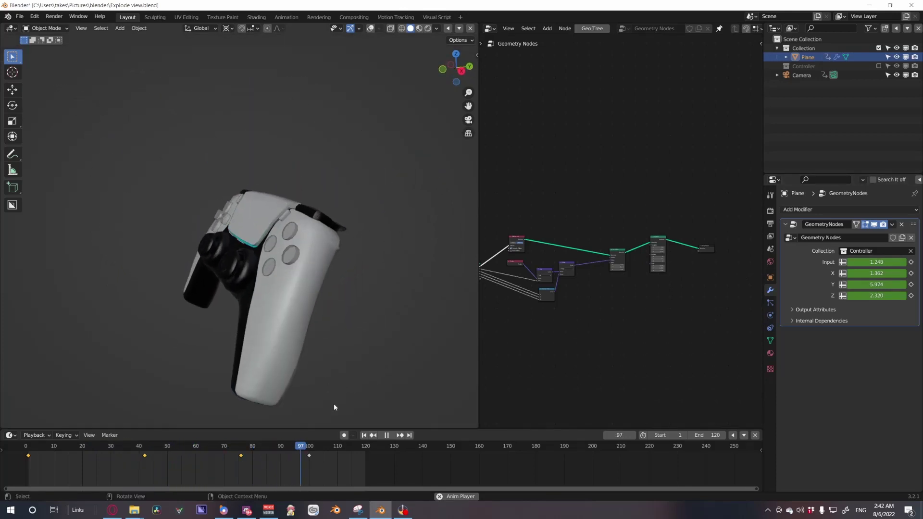
left_click(386, 437)
middle_click_drag(280, 354, 356, 388)
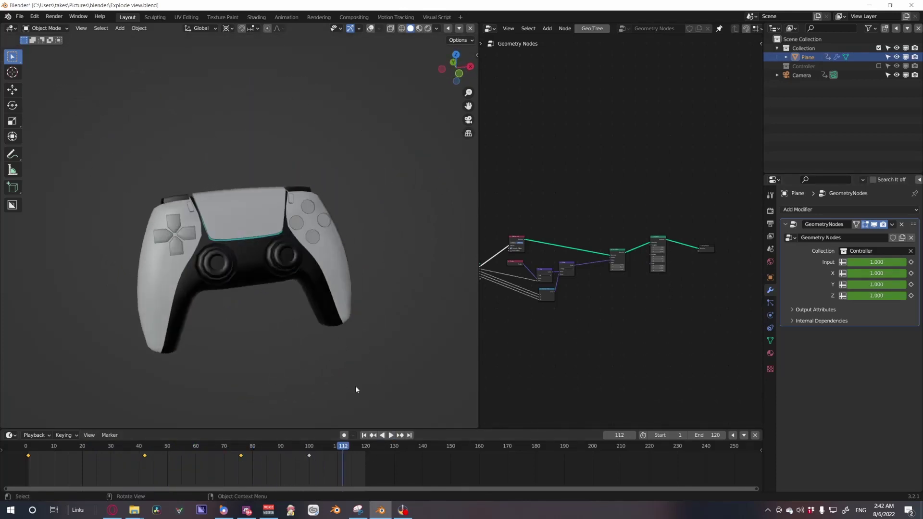
left_click_drag(308, 445, 277, 449)
middle_click_drag(269, 318, 299, 280)
key("KP_0")
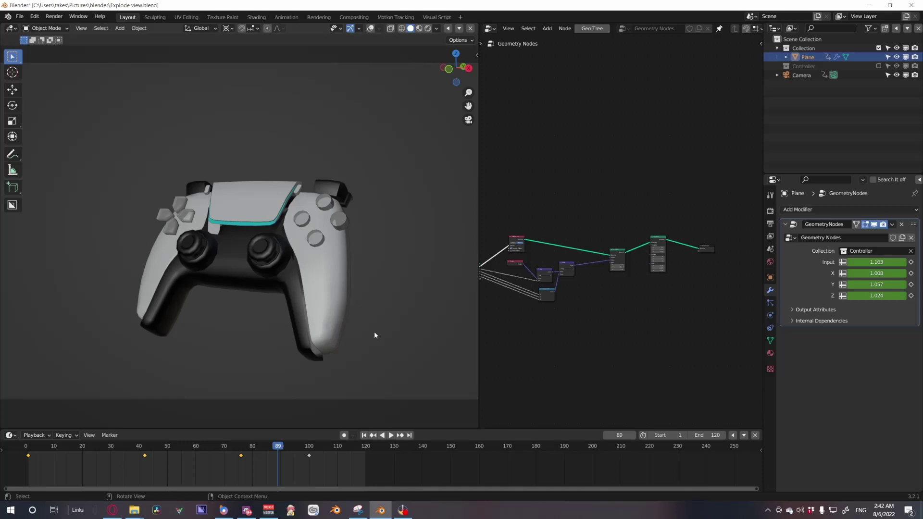
left_click_drag(278, 446, 69, 469)
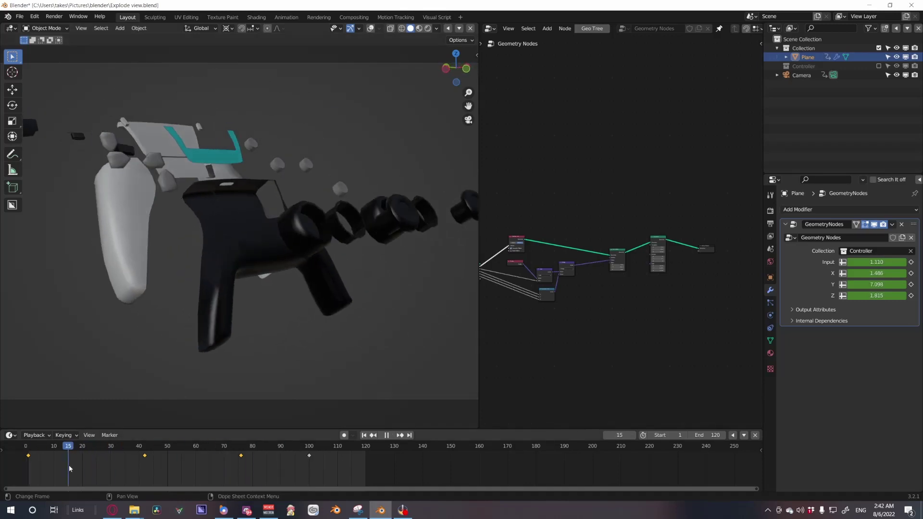
left_click(364, 435)
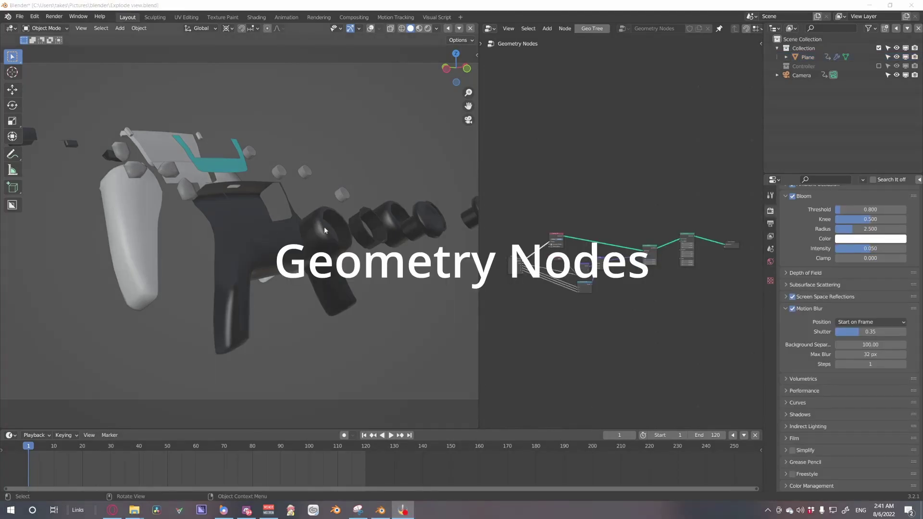
- Play the controller's exploded-view animation from the camera view again
middle_click_drag(324, 230, 332, 269)
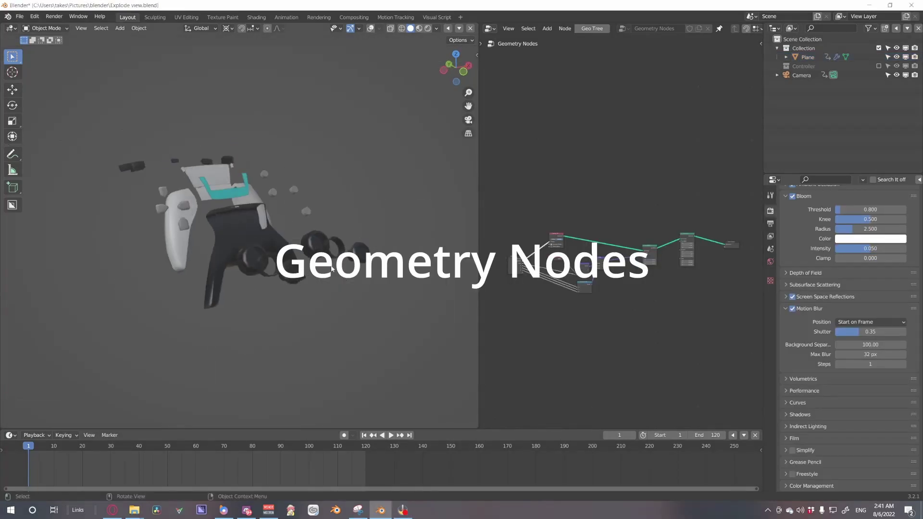
key("KP_0")
key("space")
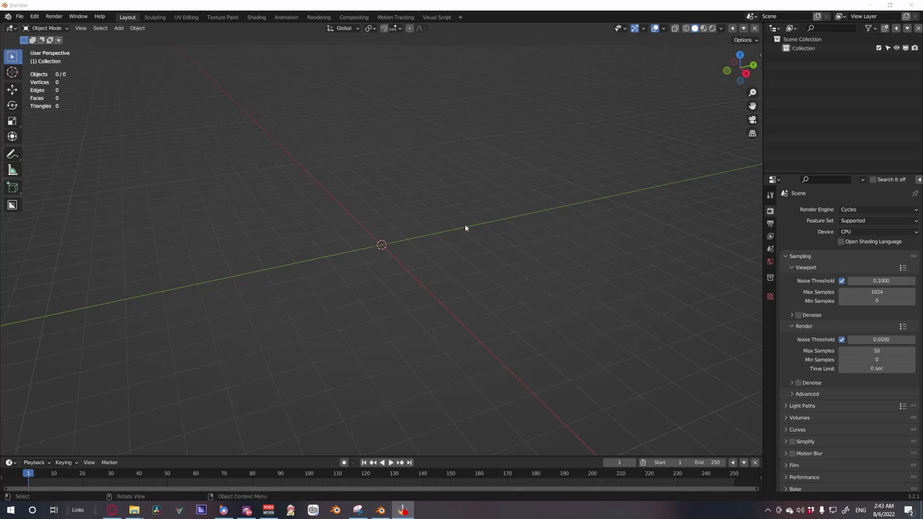
- Add a cube to the empty scene and move it away from the world origin
middle_click_drag(502, 211, 498, 229)
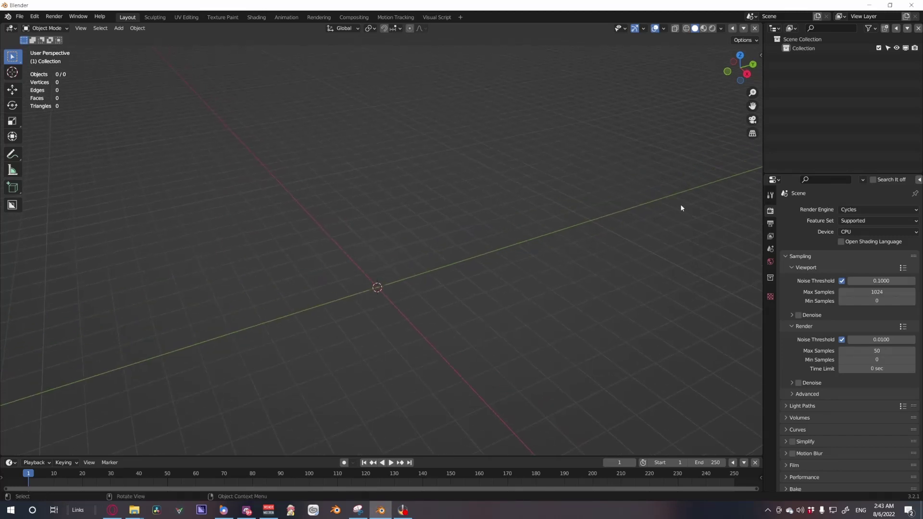
key("shift+a")
mouse_move(507, 241)
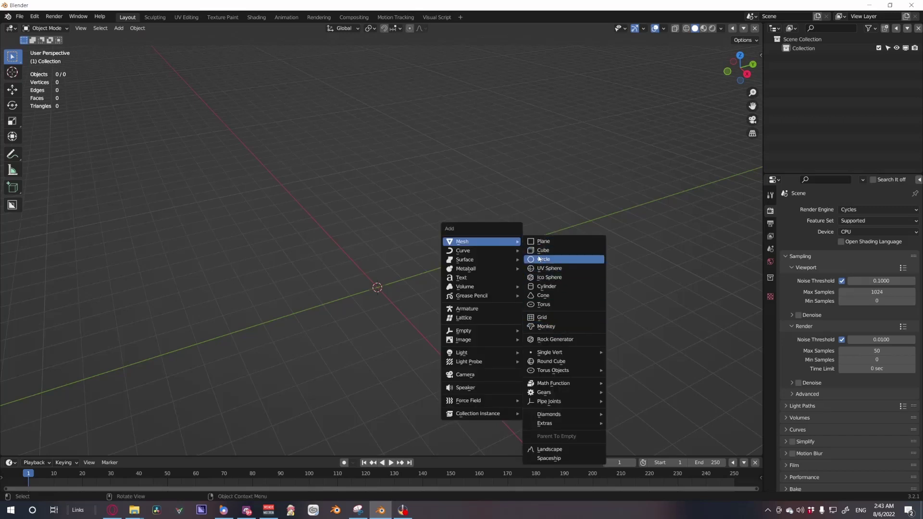
left_click(542, 251)
key("g")
left_click(404, 218)
- Duplicate the cube three times, placing each copy at a different spot around the origin
key("shift+d")
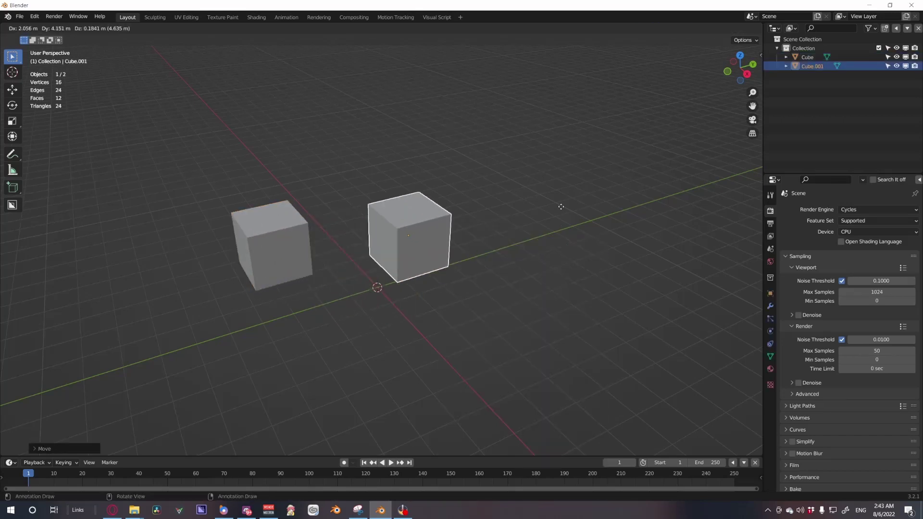
left_click(579, 177)
key("shift+d")
left_click(494, 73)
key("shift+d")
left_click(498, 250)
- Select all four cubes and move them into a new collection named Group
middle_click_drag(497, 251, 638, 179)
key("a")
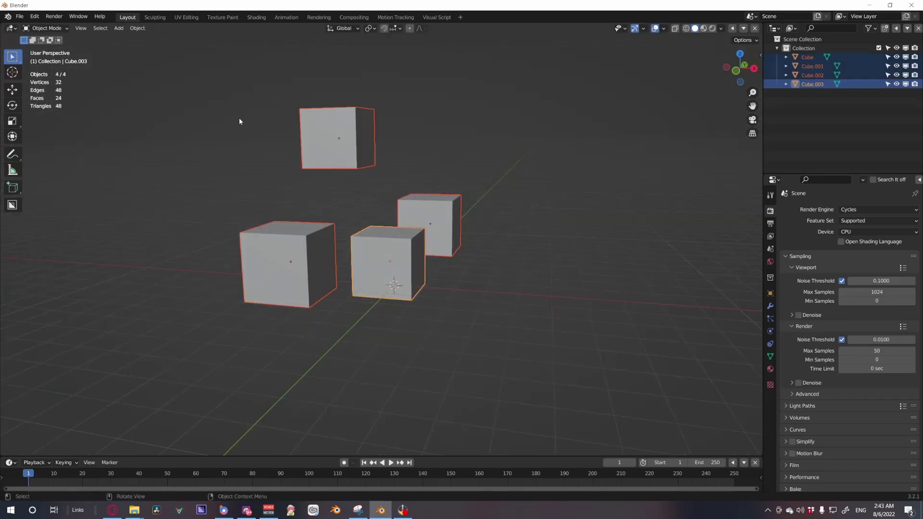
key("m")
left_click(462, 212)
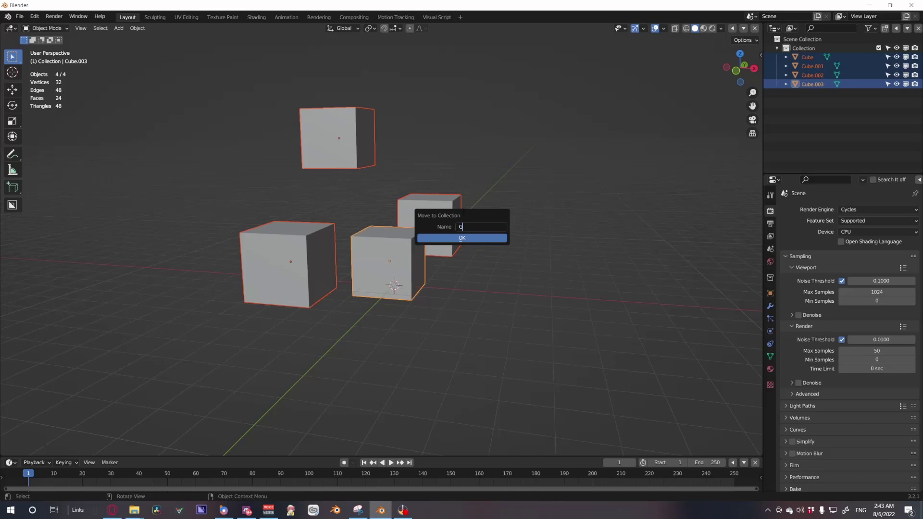
left_click(472, 238)
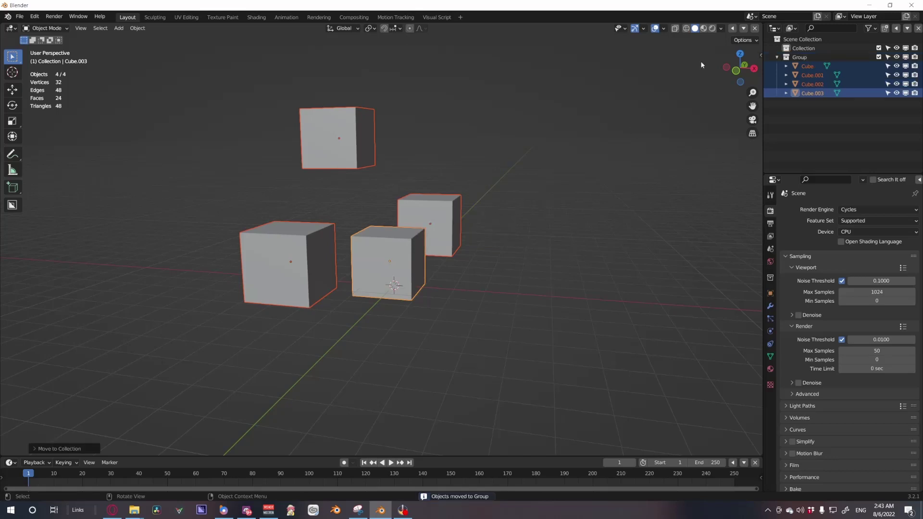
- Split the 3D viewport to add a Geometry Node Editor beside it, hide its sidebar and widen the 3D view
left_click_drag(735, 33, 401, 96)
left_click(412, 28)
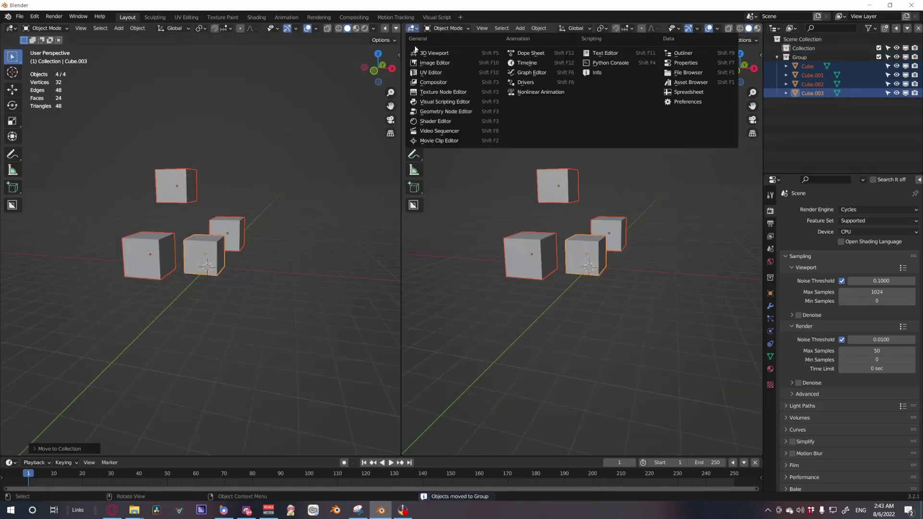
left_click(443, 112)
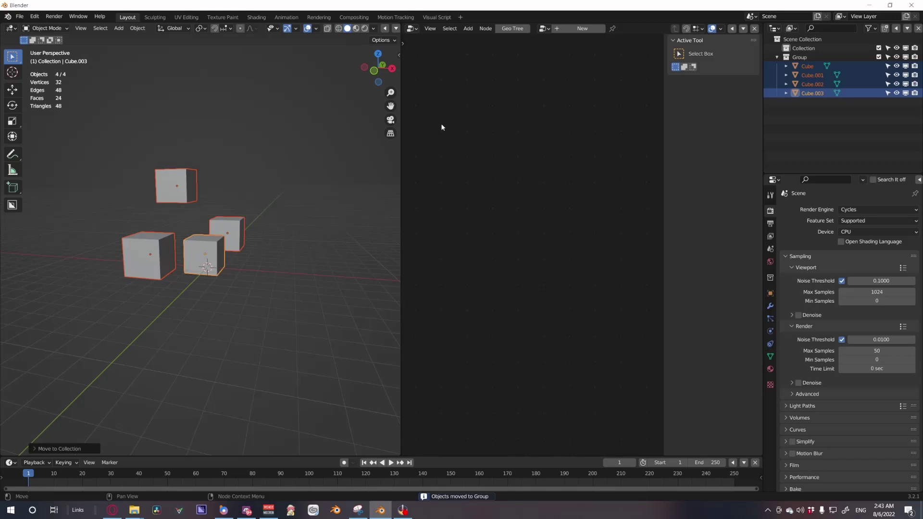
key("n")
left_click_drag(401, 133, 518, 129)
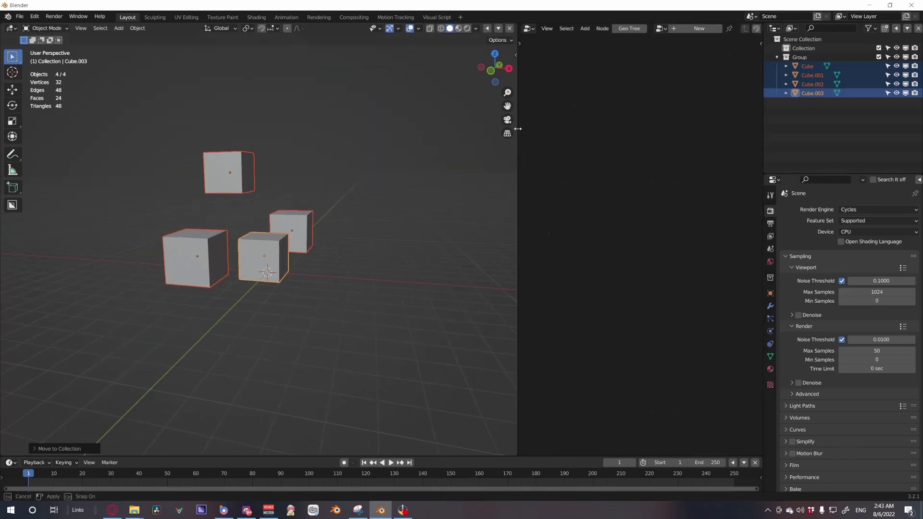
left_click(684, 30)
key("Home")
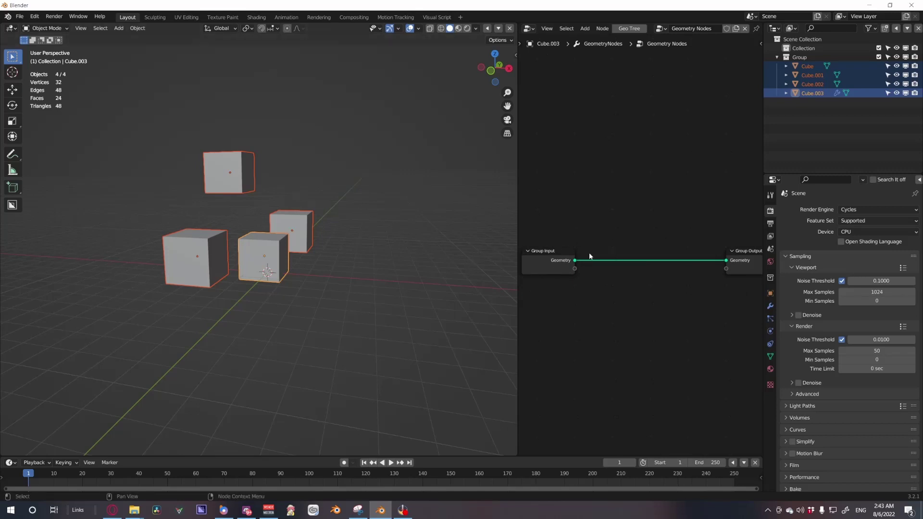
left_click(745, 29)
- Exclude the Group collection from the view layer and add a plane at the world origin
left_click(405, 186)
left_click(879, 57)
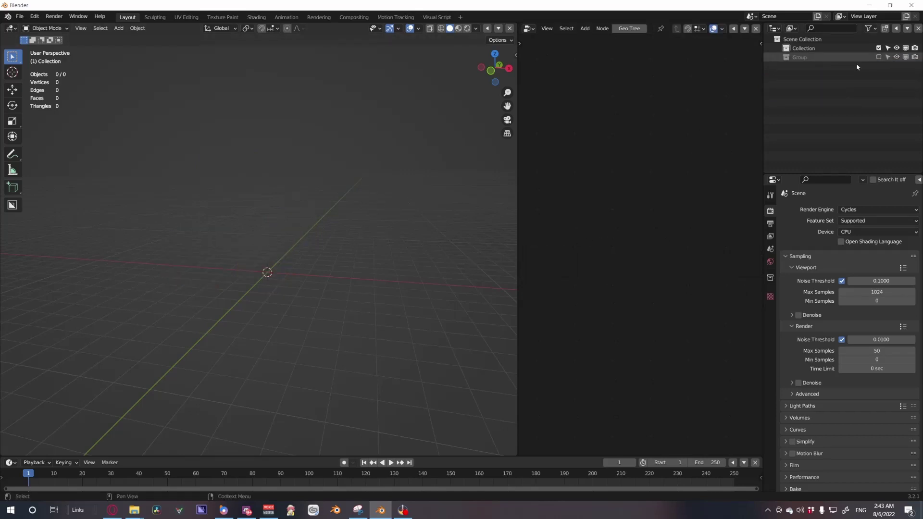
key("shift+a")
mouse_move(399, 186)
left_click(440, 186)
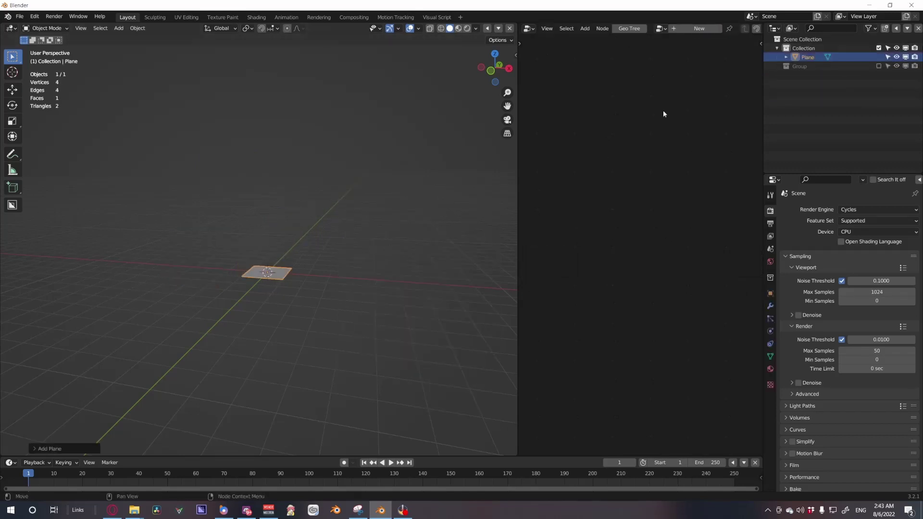
- Create a new geometry node tree on the plane and cut the link between Group Input and Group Output
left_click(699, 29)
right_click_drag(652, 179, 631, 342, "ctrl")
left_click_drag(561, 258, 521, 236)
left_click_drag(586, 201, 495, 241)
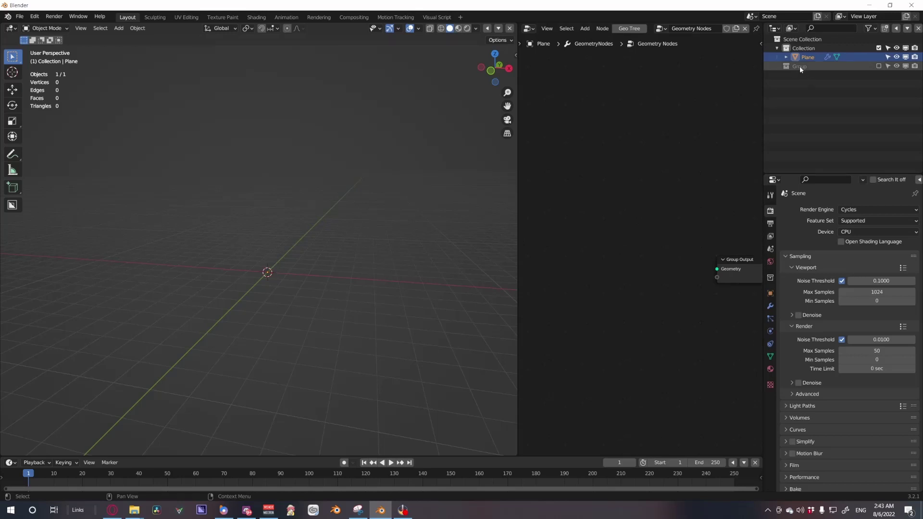
- Bring in the Group collection as a Collection Info node with Relative and Separate Children enabled, and connect its geometry to Group Output
left_click_drag(800, 66, 598, 232)
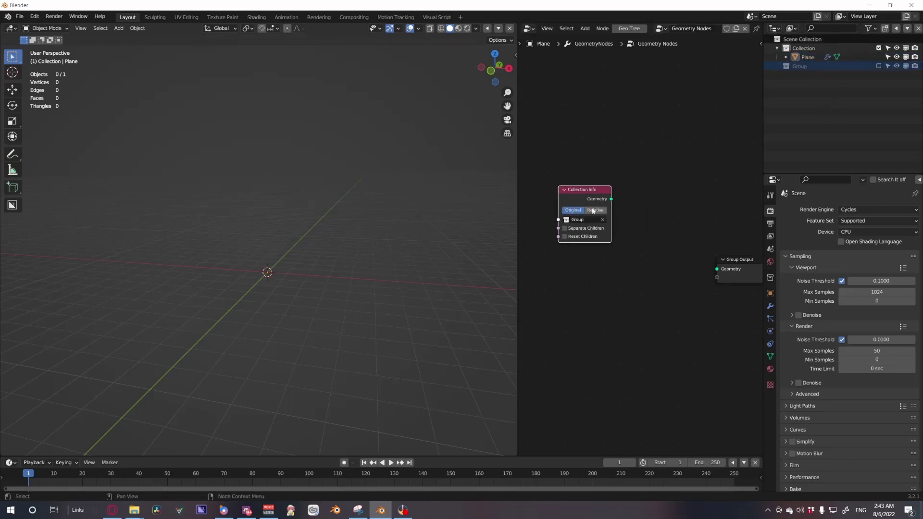
left_click(567, 230)
left_click_drag(576, 192, 716, 269)
middle_click_drag(595, 261, 634, 279)
middle_click_drag(356, 260, 288, 280)
left_click_drag(589, 208, 556, 176)
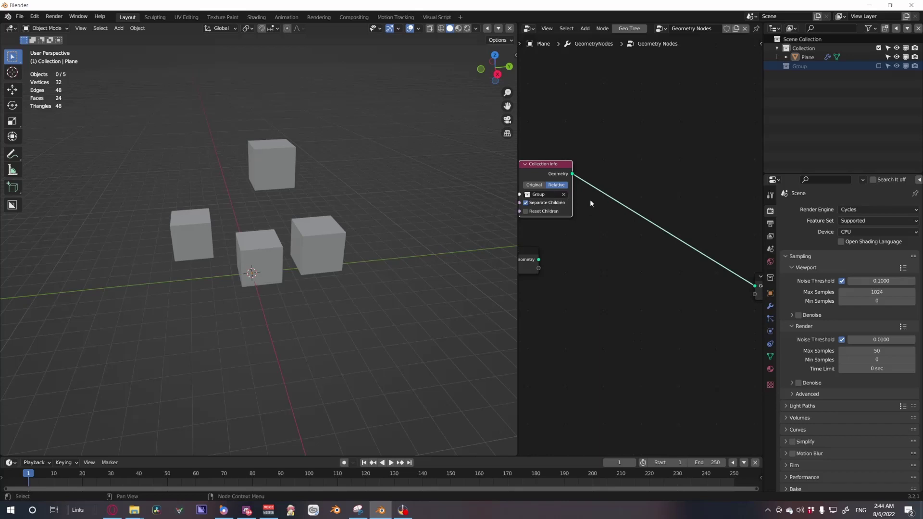
- Insert a Set Position node on the link between Collection Info and Group Output
key("shift+a")
left_click(648, 96)
type("set")
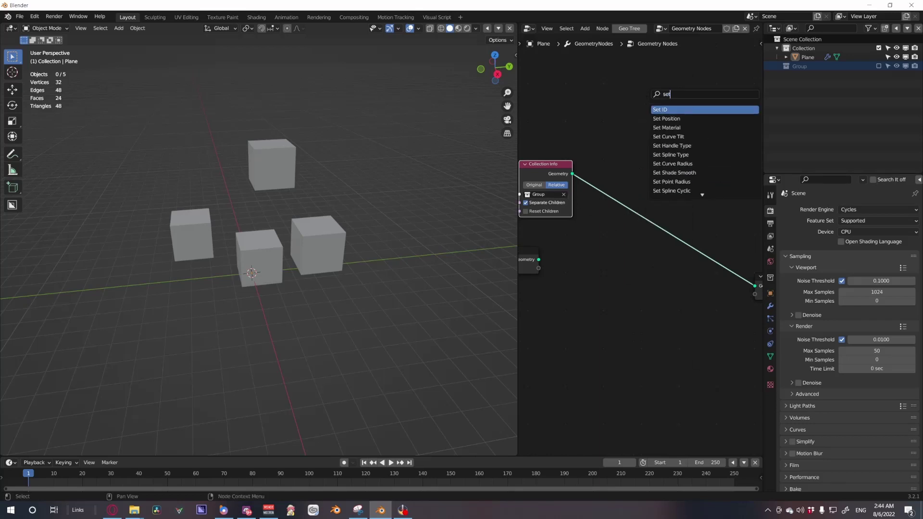
left_click(672, 119)
left_click(681, 193)
left_click_drag(681, 192, 705, 152)
- Add a Vector Math node set to Scale and connect its vector to the Position input of Set Position
key("shift+a")
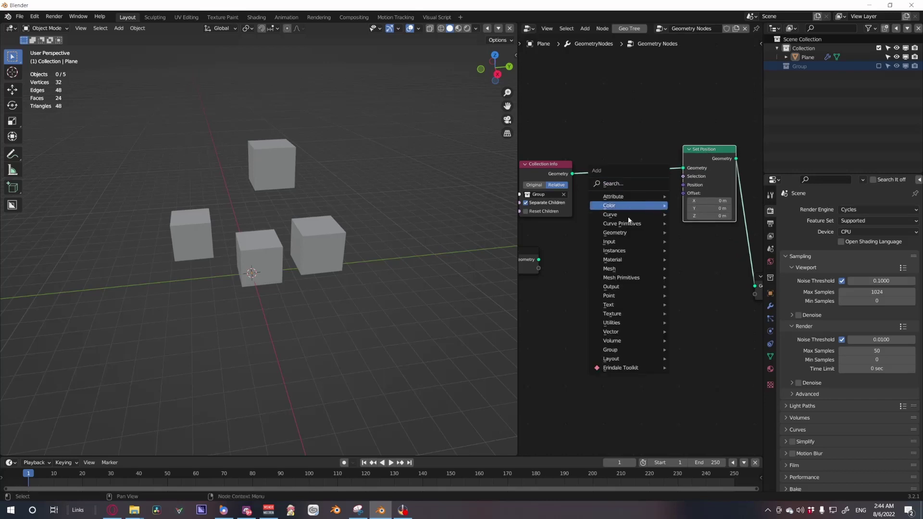
mouse_move(657, 334)
left_click(696, 361)
left_click(618, 231)
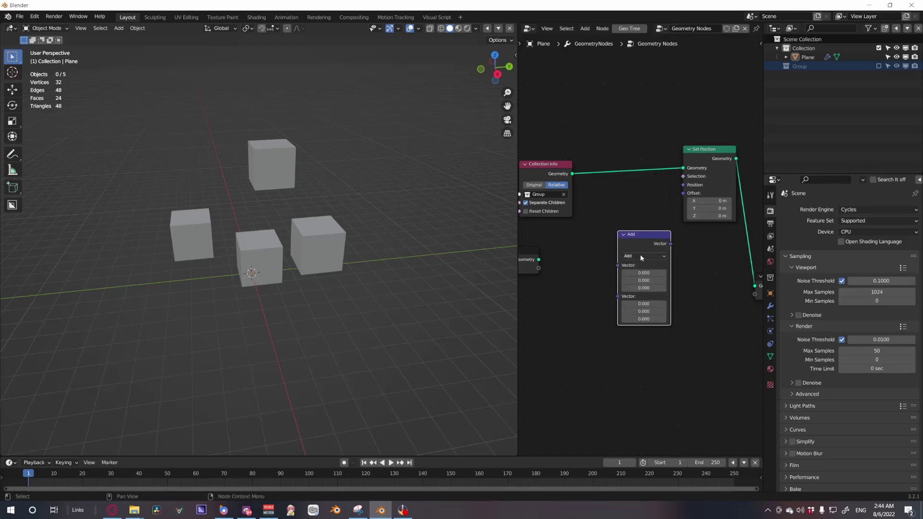
left_click(641, 255)
left_click(634, 378)
left_click_drag(672, 245, 641, 236)
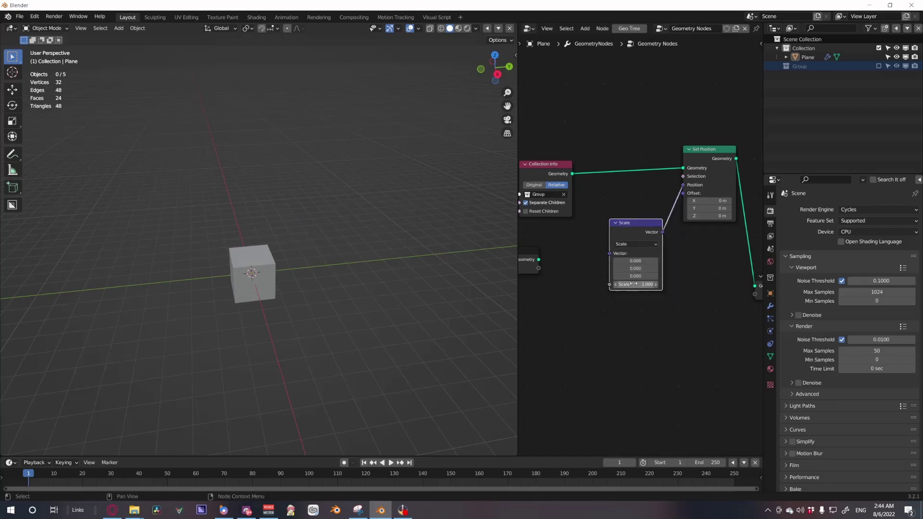
- Add a Position node and connect its output to the Vector input of the Scale node
middle_click_drag(590, 272, 636, 271)
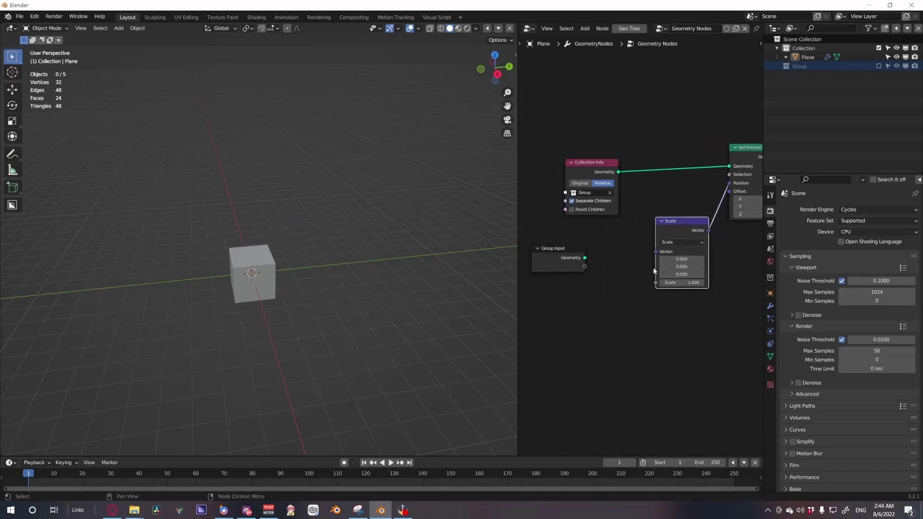
scroll(603, 228, "down", 5)
key("shift+a")
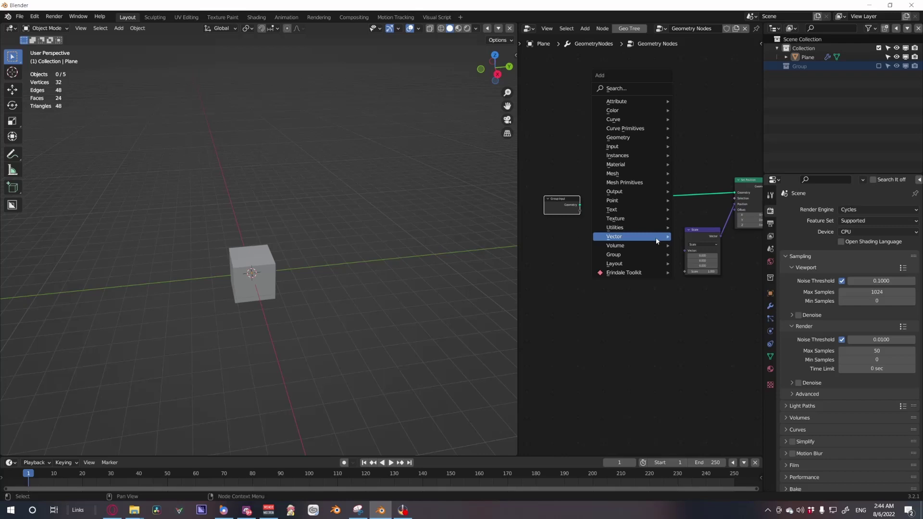
mouse_move(659, 147)
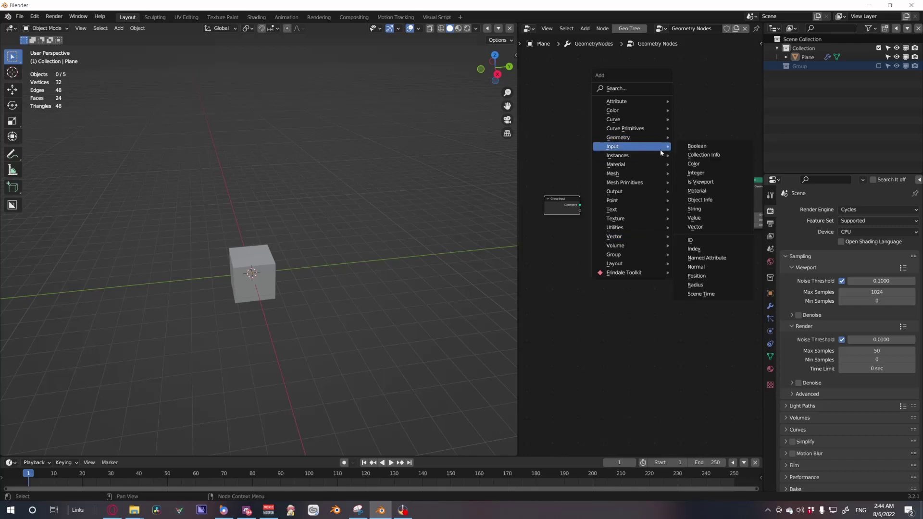
left_click(697, 276)
left_click(654, 247)
left_click_drag(652, 243, 688, 250)
scroll(674, 268, "up", 1)
- Try out higher Scale values on the Scale node to spread the cubes apart, and revert them
middle_click_drag(361, 269, 309, 273)
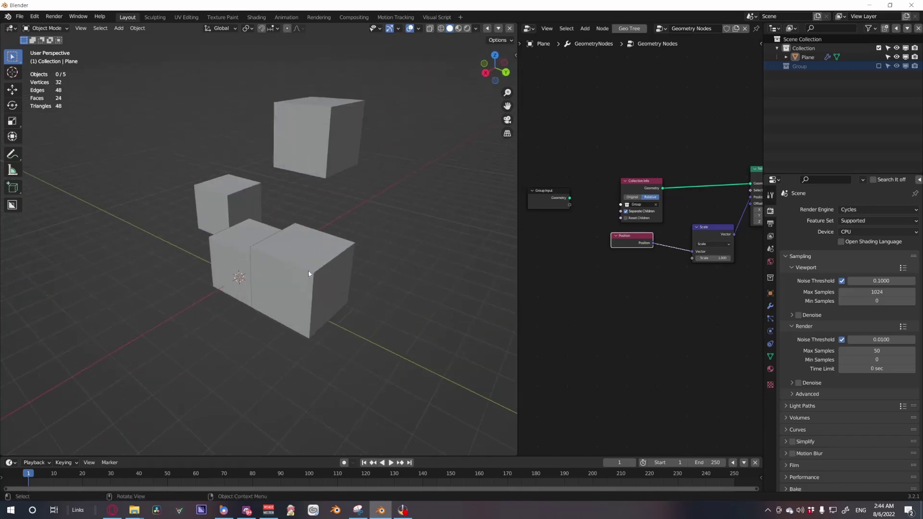
left_click_drag(722, 258, 817, 259)
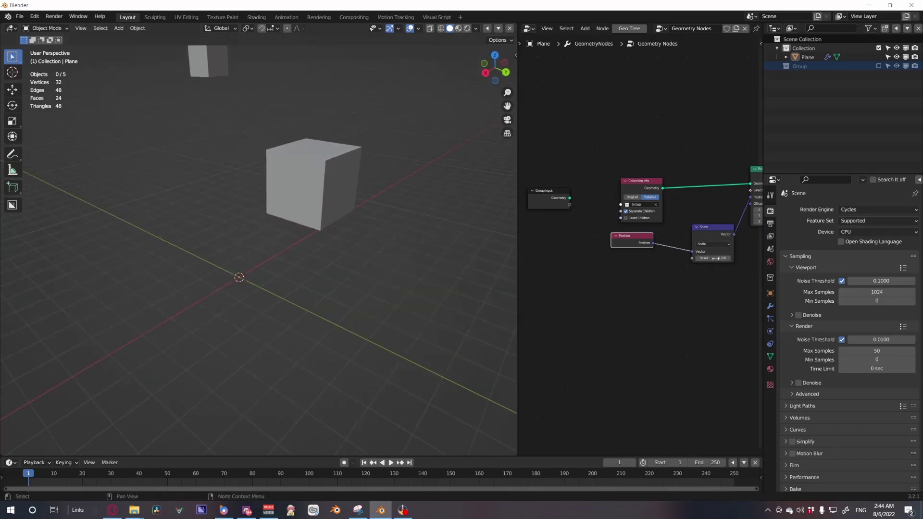
scroll(341, 292, "down", 3)
middle_click_drag(341, 293, 397, 280)
scroll(385, 273, "down", 4)
key("ctrl+z")
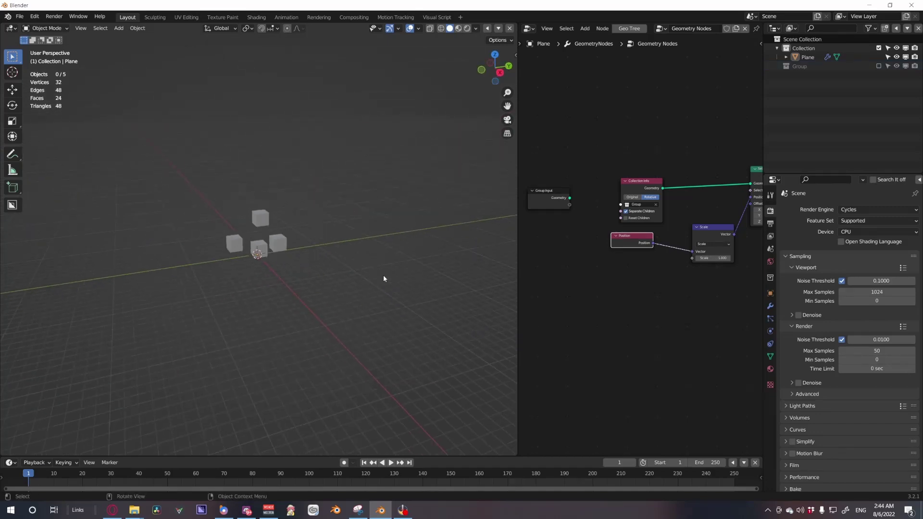
scroll(327, 282, "up", 3)
left_click_drag(704, 257, 764, 258)
right_click(704, 258)
scroll(340, 285, "up", 1)
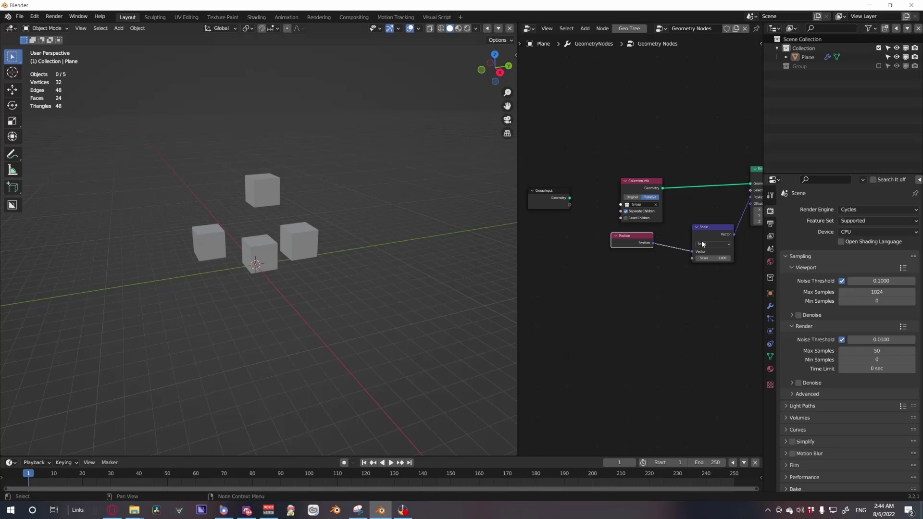
- Move the Position and Scale nodes together away from Set Position to make room for another node
left_click_drag(705, 294, 611, 236)
left_click_drag(692, 237, 655, 237)
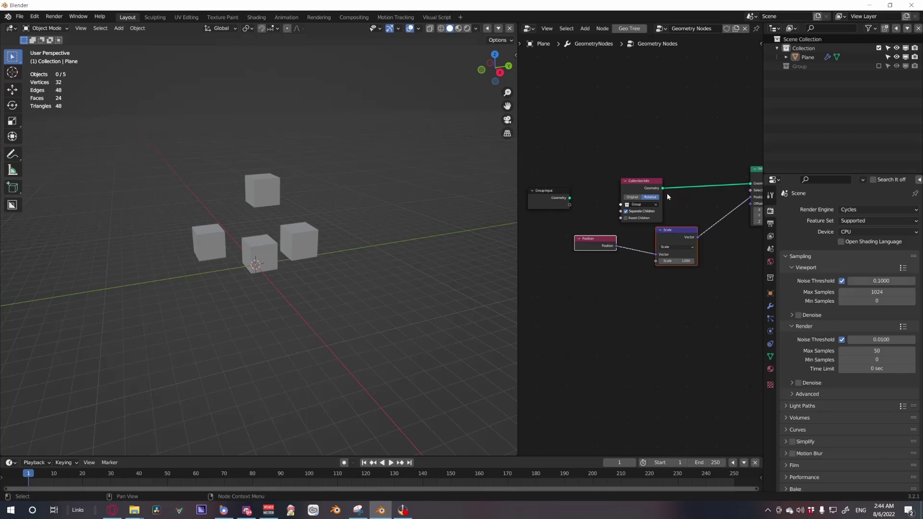
left_click_drag(689, 237, 662, 238)
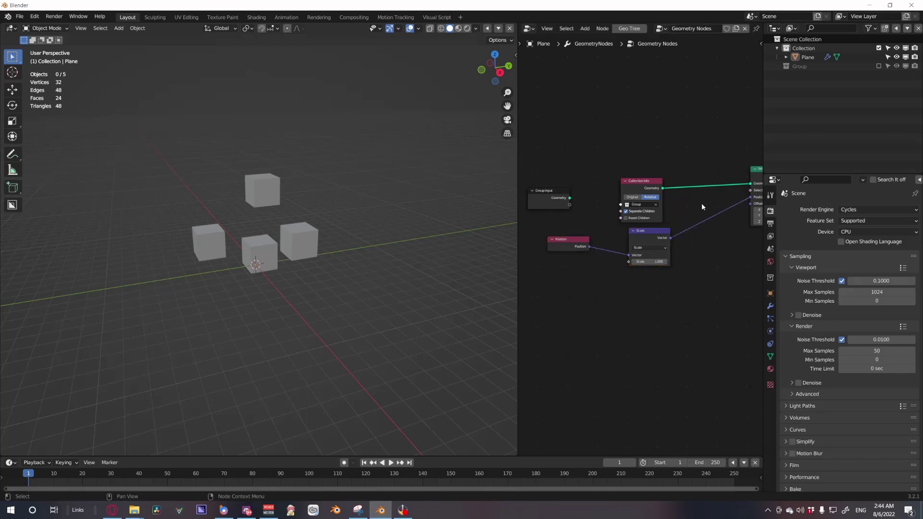
- Duplicate the Scale node, switch the copy to Multiply and insert it between Scale and Set Position
middle_click_drag(702, 206, 639, 213)
key("shift+a")
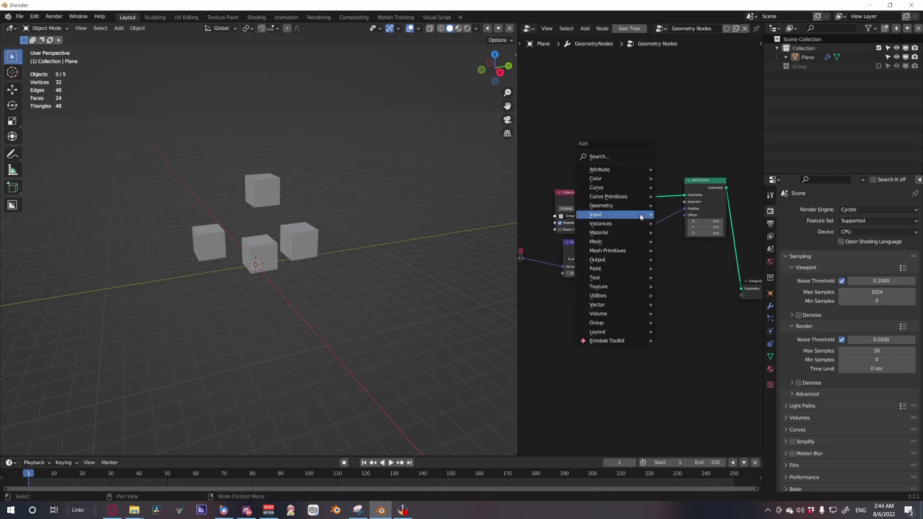
left_click(627, 155)
left_click(598, 189)
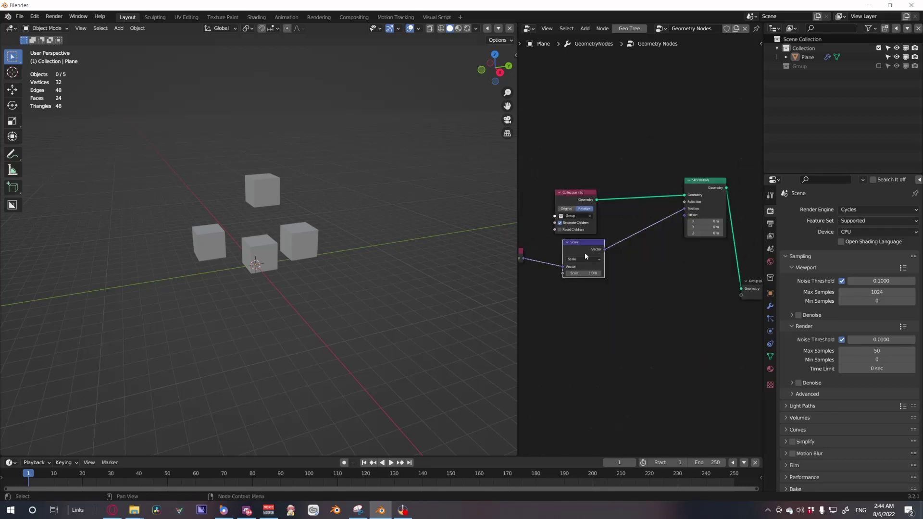
key("shift+d")
left_click(655, 282)
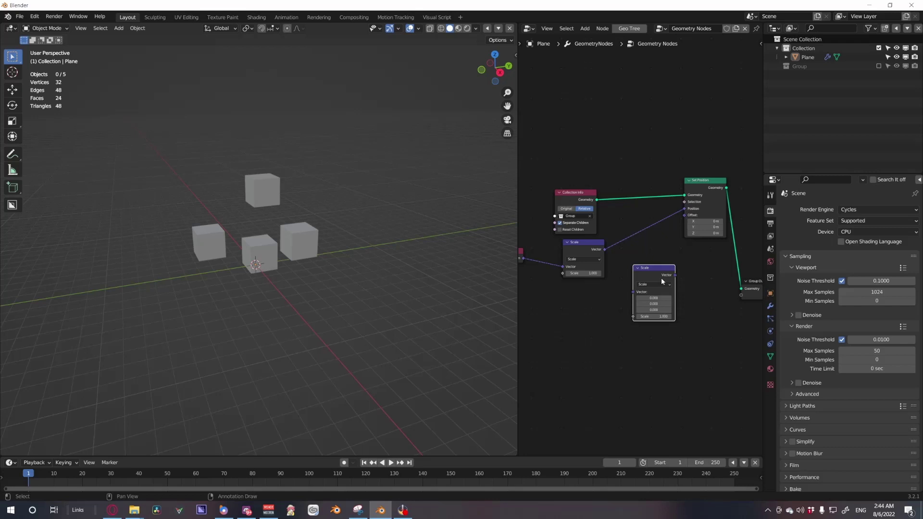
left_click(657, 285)
left_click(655, 306)
left_click_drag(646, 269, 641, 223)
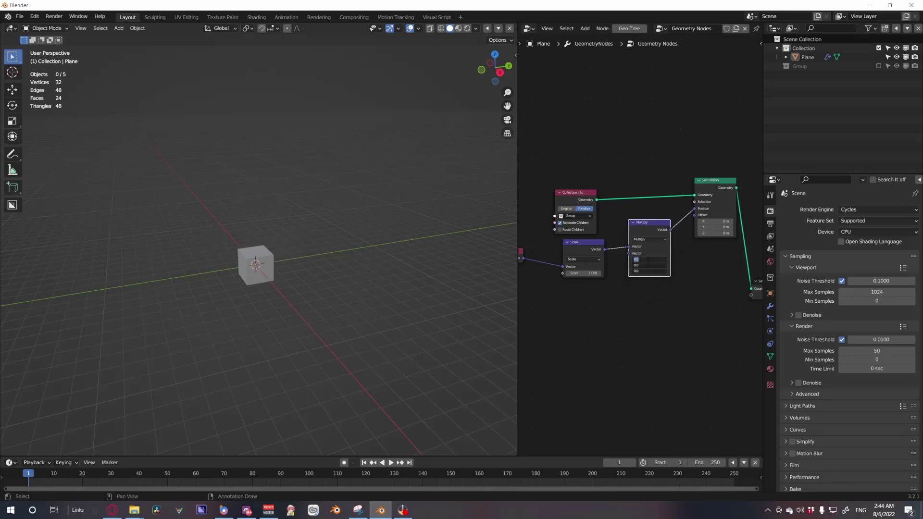
- Set all three components of the Multiply node's second vector to 1
type("1")
key("Return")
scroll(630, 284, "up", 4)
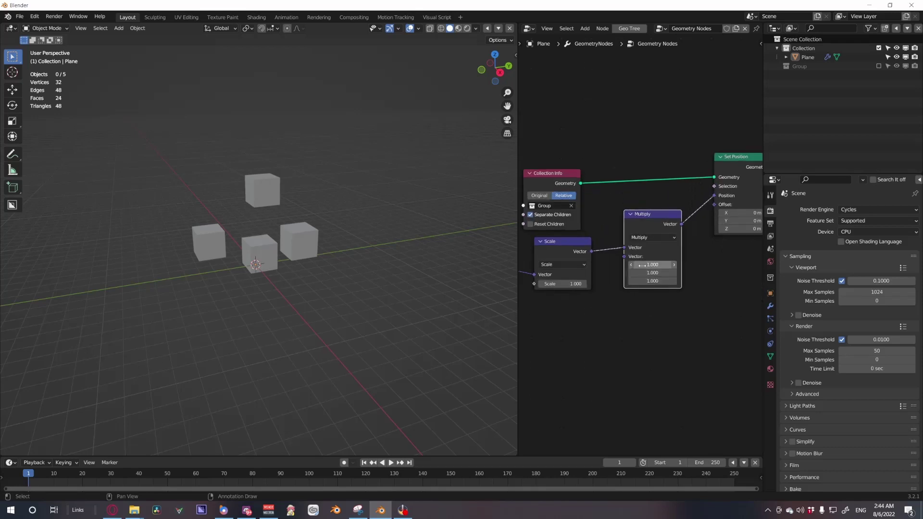
- Try out different component values in the Multiply node's second vector and undo the changes
left_click_drag(651, 264, 670, 281)
key("ctrl+z")
key("ctrl+z")
key("ctrl+z")
key("ctrl+z")
- Move Group Input below the Position node and expose the Scale node's Scale value through it
scroll(640, 266, "down", 2)
middle_click_drag(630, 266, 706, 268)
scroll(707, 267, "down", 1)
left_click_drag(591, 226, 564, 312)
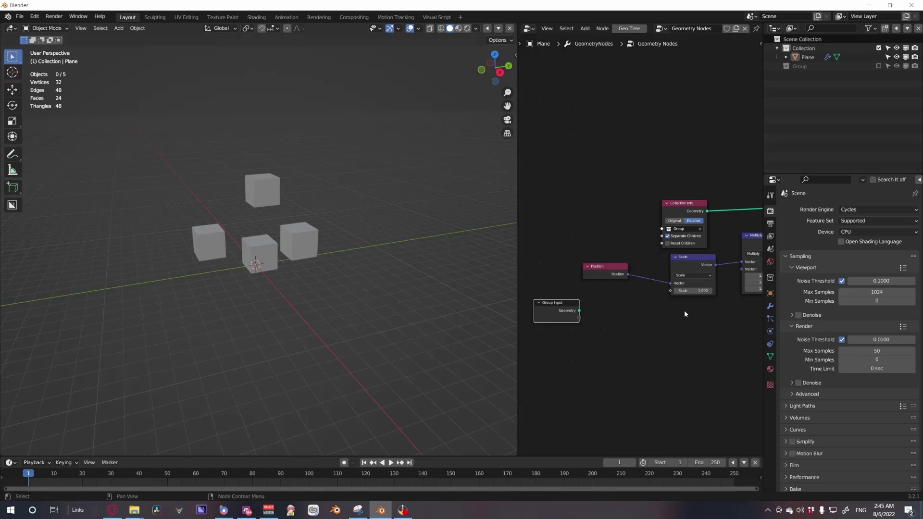
middle_click_drag(679, 309, 622, 296)
scroll(622, 286, "down", 1)
left_click_drag(621, 273, 542, 297)
- Show the plane's modifier settings and try out the exposed Scale value without keeping the change
left_click(770, 306)
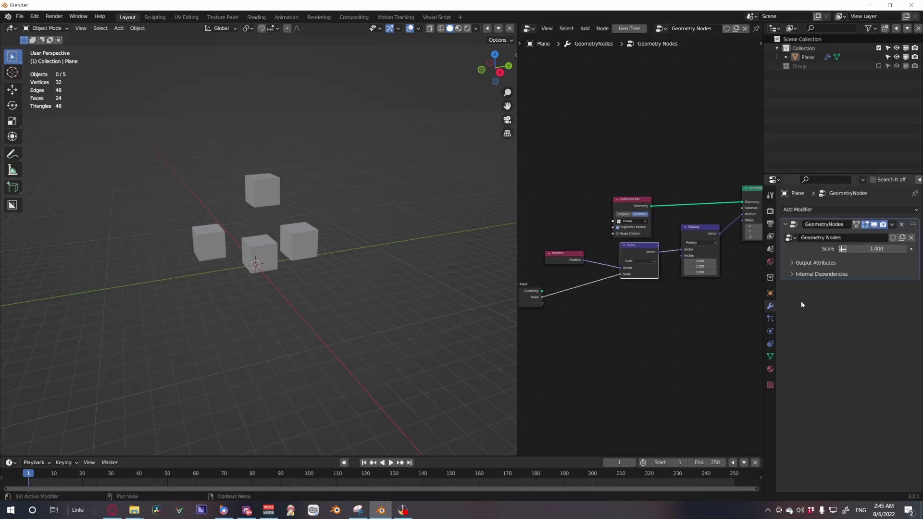
left_click_drag(878, 248, 890, 247)
right_click(890, 247)
- Add a Combine XYZ node below the Scale node and connect it to the second vector of Multiply
middle_click_drag(659, 296, 682, 277)
key("shift+a")
mouse_move(662, 415)
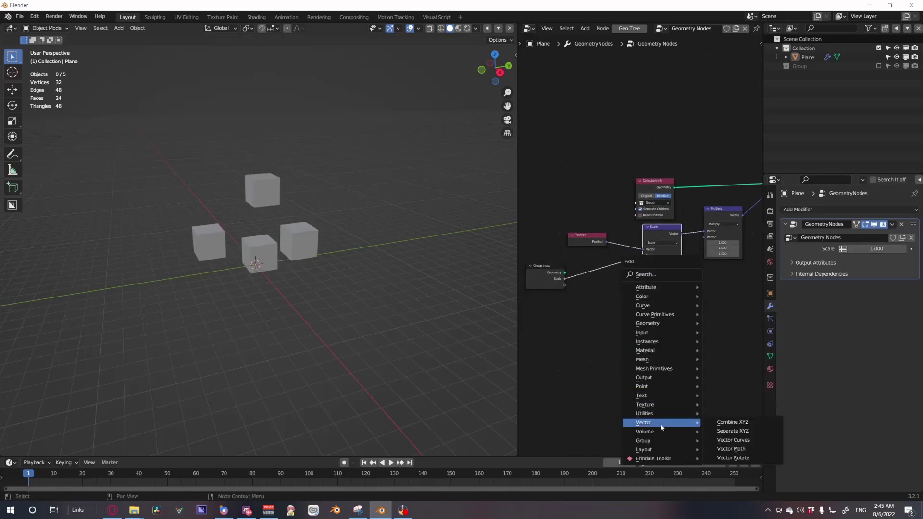
left_click(725, 428)
left_click(662, 314)
scroll(664, 317, "up", 2)
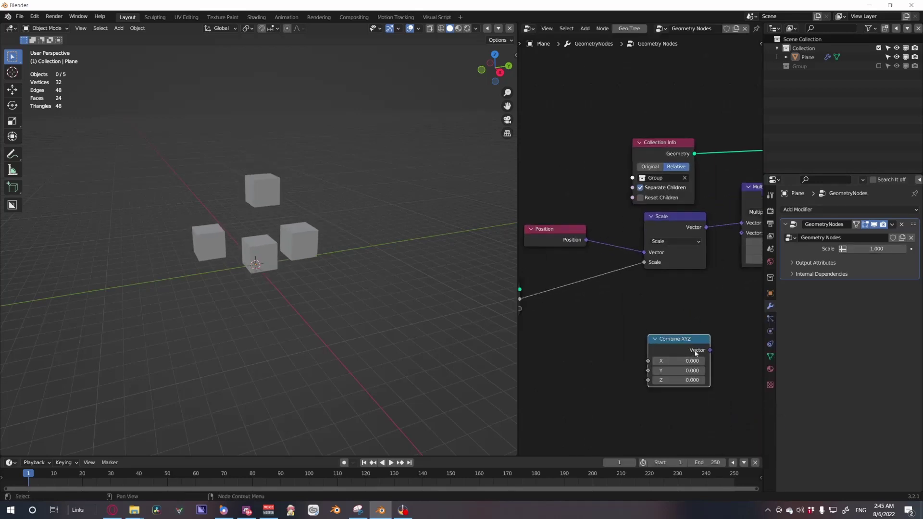
left_click_drag(695, 306, 726, 235)
- Set the X, Y and Z values of Combine XYZ to 1
left_click_drag(665, 306, 668, 317)
left_click_drag(669, 325, 669, 341)
type("1")
key("Return")
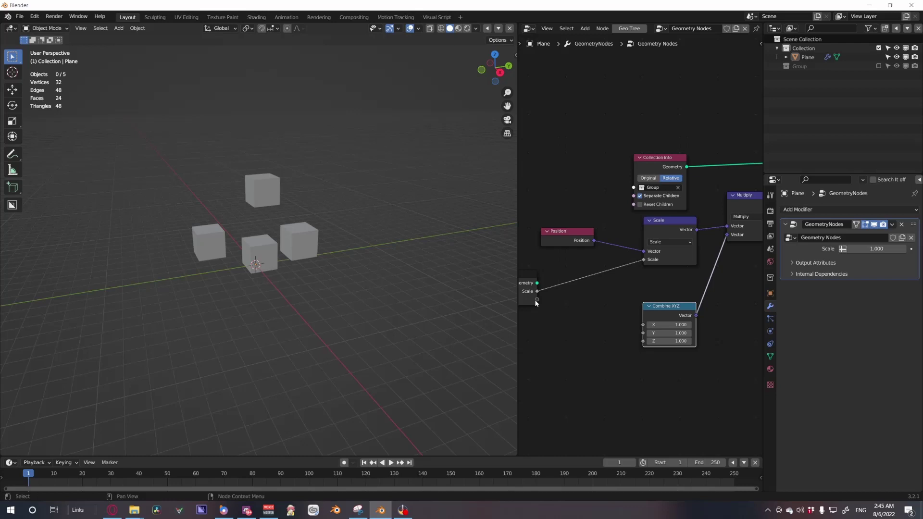
- Expose the X, Y and Z values of Combine XYZ through Group Input, and briefly test X in the modifier
left_click_drag(537, 299, 554, 321)
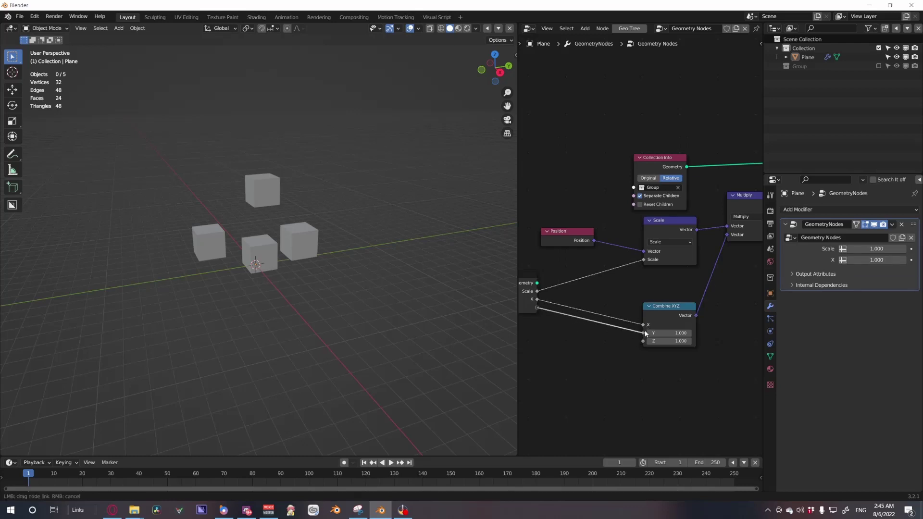
left_click_drag(645, 333, 643, 332)
left_click_drag(537, 316, 644, 341)
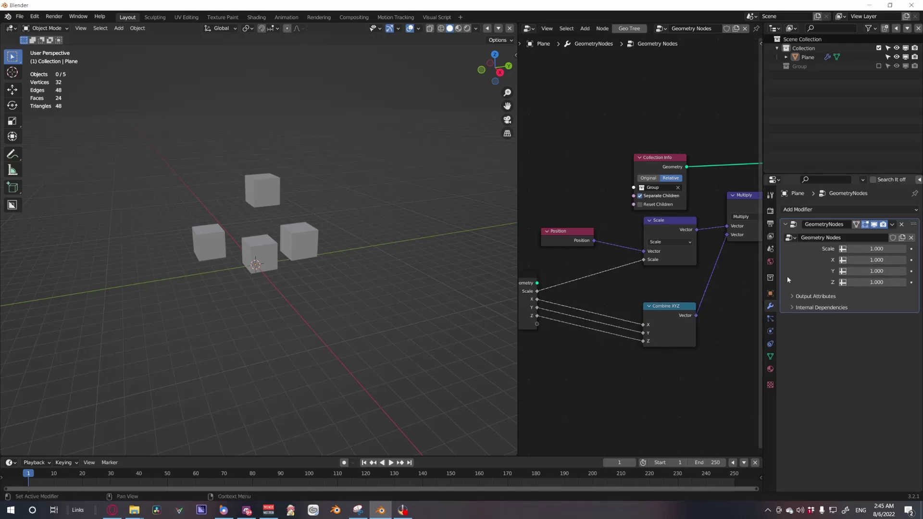
left_click_drag(875, 260, 903, 259)
key("ctrl+z")
- Move Collection Info above the other nodes and expose its Collection through Group Input
left_click_drag(652, 162, 670, 134)
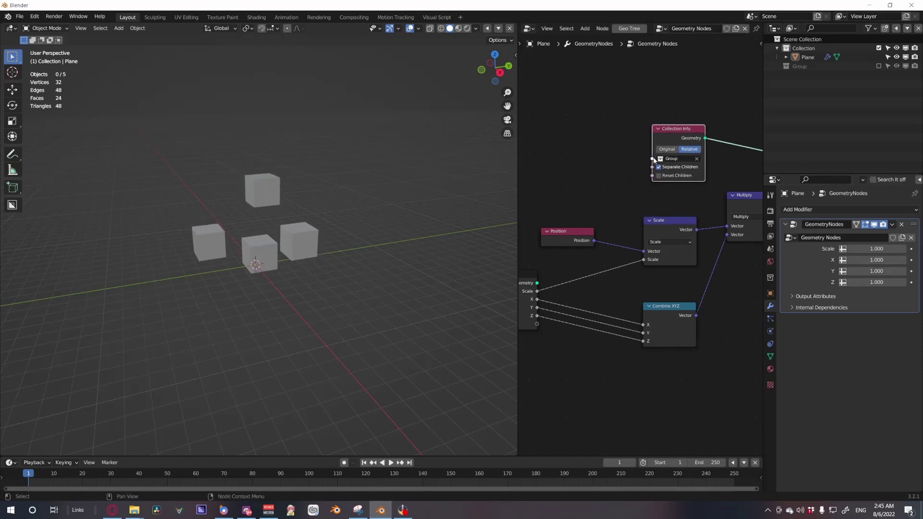
left_click_drag(653, 158, 624, 191)
middle_click_drag(601, 126, 616, 171, "ctrl")
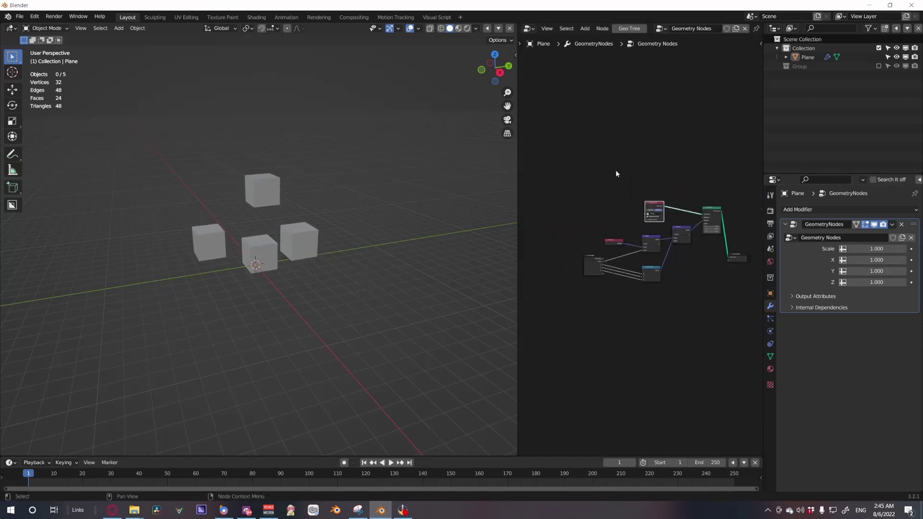
scroll(639, 213, "up", 4)
left_click_drag(538, 292, 538, 282)
left_click_drag(648, 182, 565, 293)
- Show the node group's inputs in a widened node editor and move Collection up above Scale
key("n")
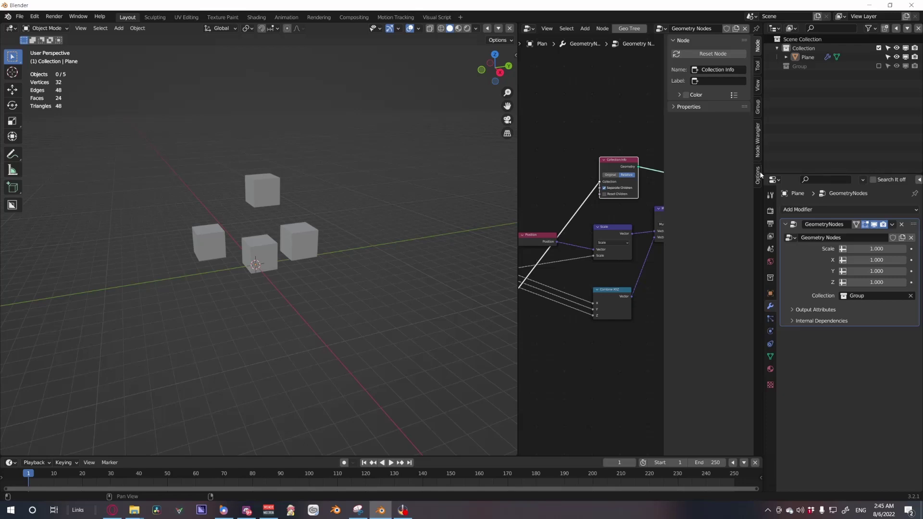
left_click(757, 67)
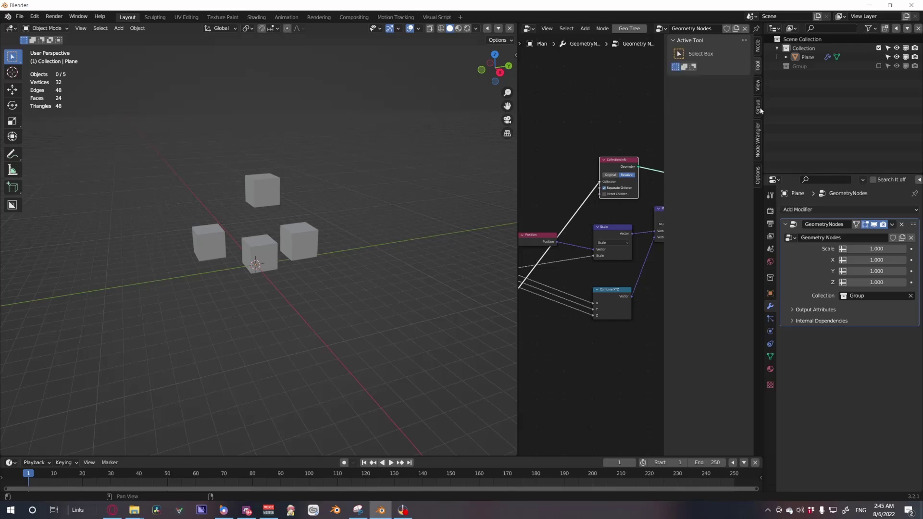
left_click(758, 107)
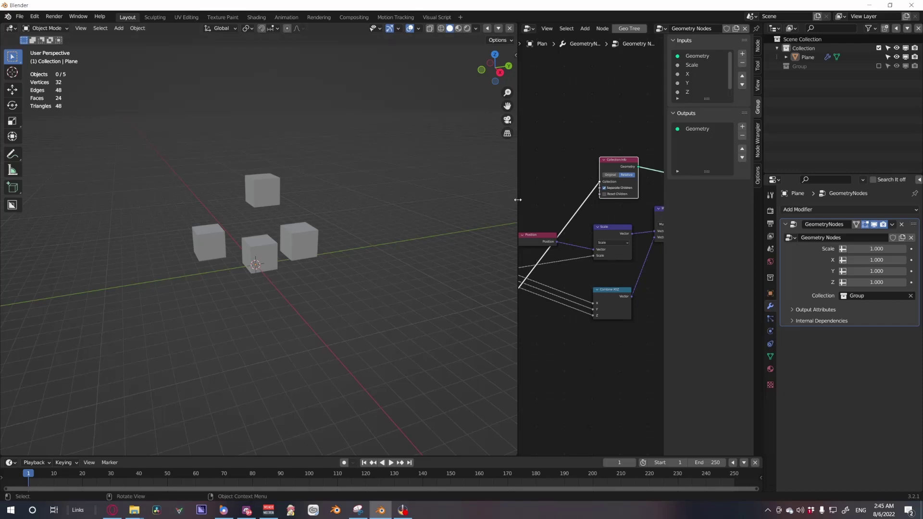
left_click_drag(518, 199, 414, 214)
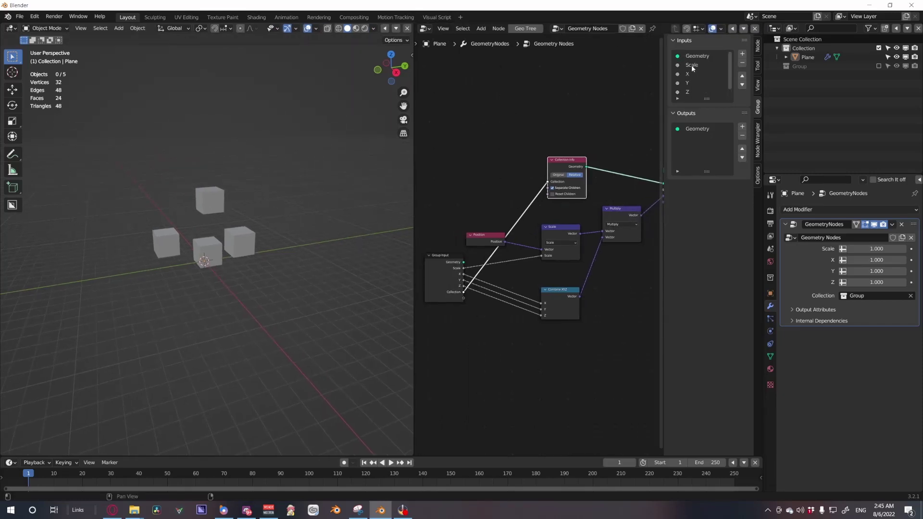
scroll(694, 70, "down", 1)
left_click(697, 91)
left_click(742, 76)
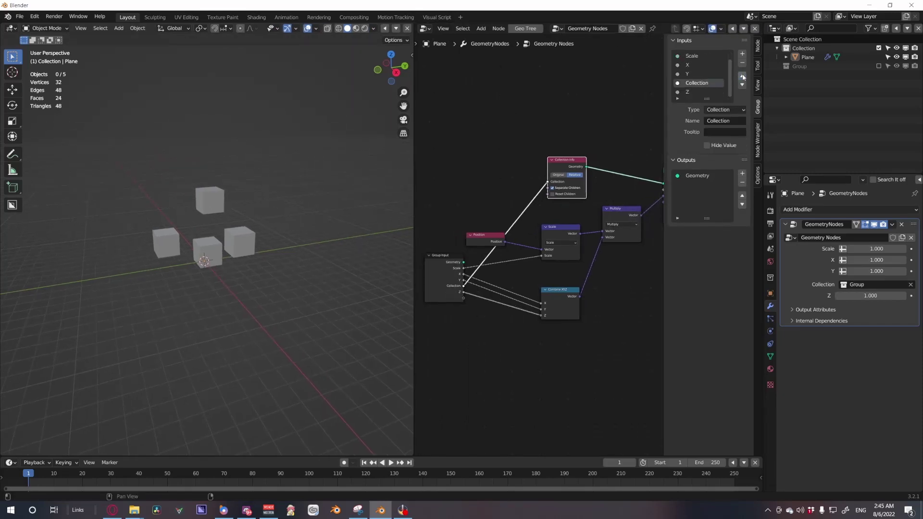
left_click(743, 76)
left_click(742, 76)
left_click(742, 76)
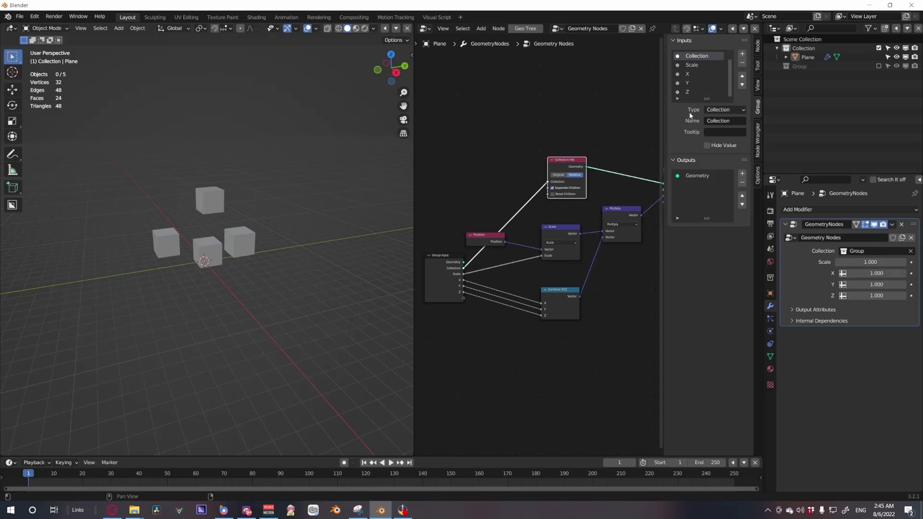
- Test the modifier's values, undo the changes, and set the minimum of the Scale group input to 1
left_click(692, 65)
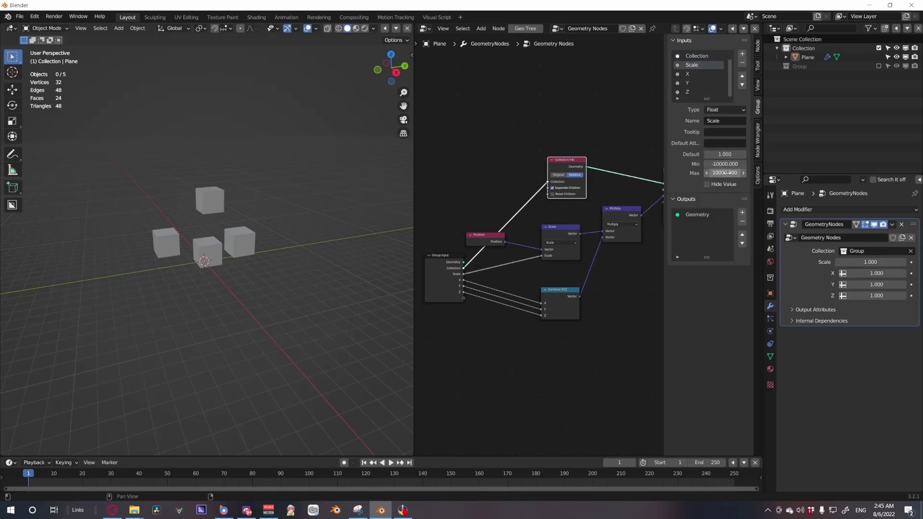
mouse_move(868, 273)
left_mouse_down()
mouse_move(837, 273)
mouse_move(849, 262)
mouse_move(829, 262)
mouse_move(879, 262)
mouse_move(871, 262)
left_mouse_up()
key("ctrl+z")
key("ctrl+z")
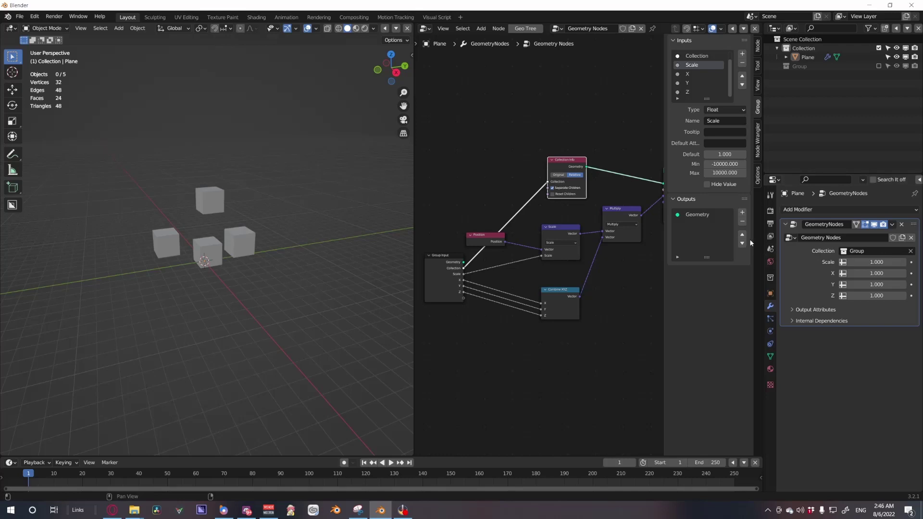
left_click(725, 164)
type("1")
key("Return")
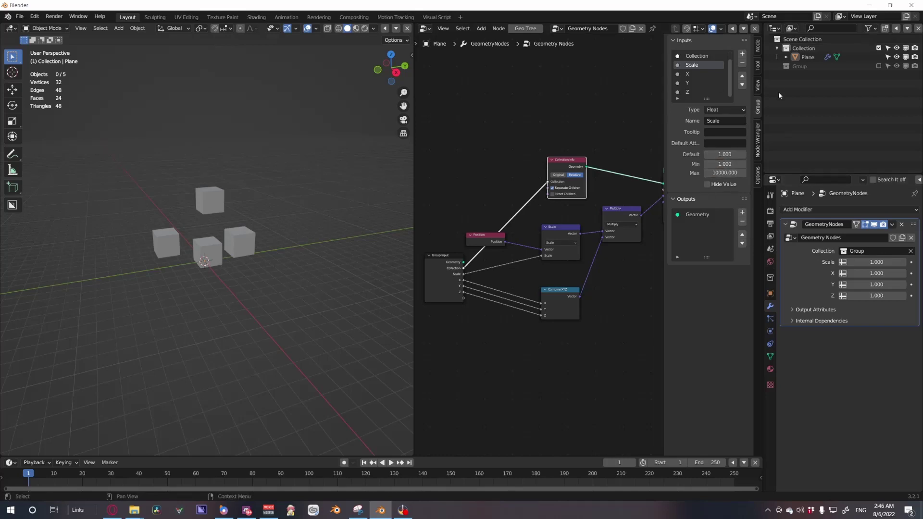
- Set the minimum of the X, Y and Z group inputs to 1
left_click(703, 73)
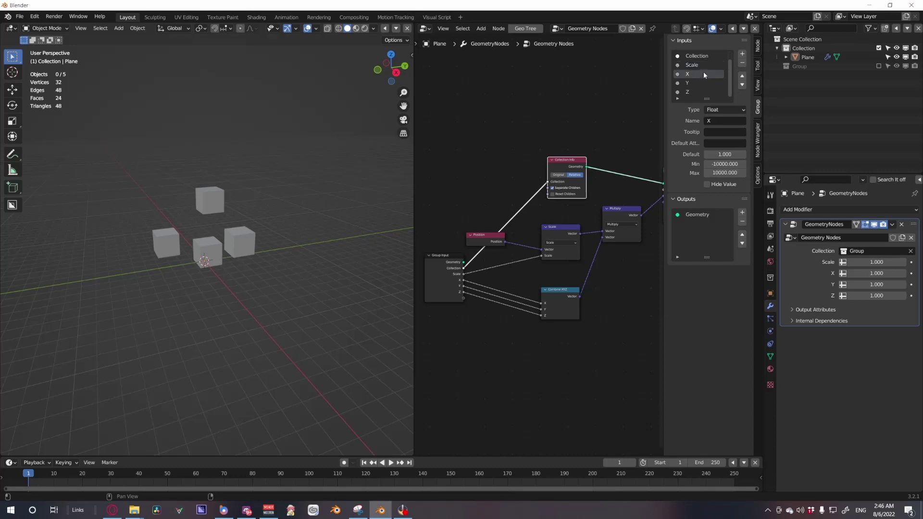
left_click(730, 164)
type("1")
key("Return")
left_click(688, 83)
left_click(723, 164)
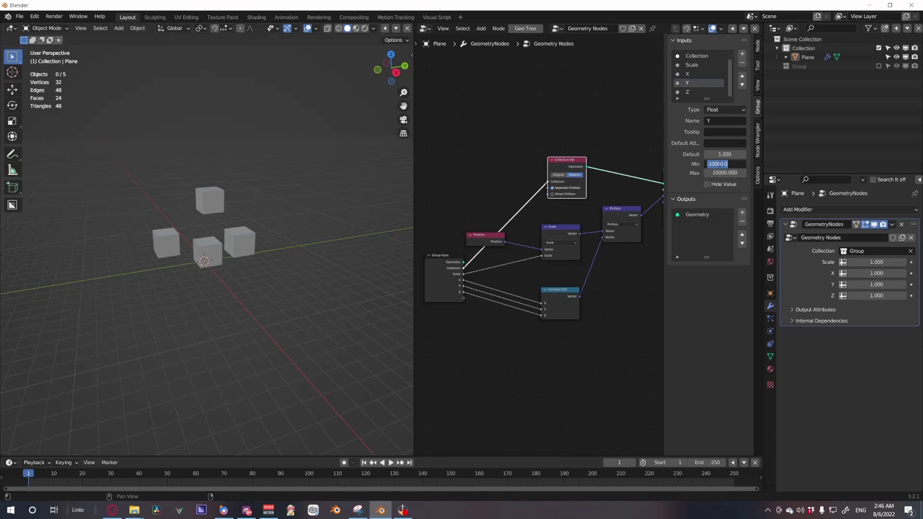
type("1")
key("Return")
left_click(696, 91)
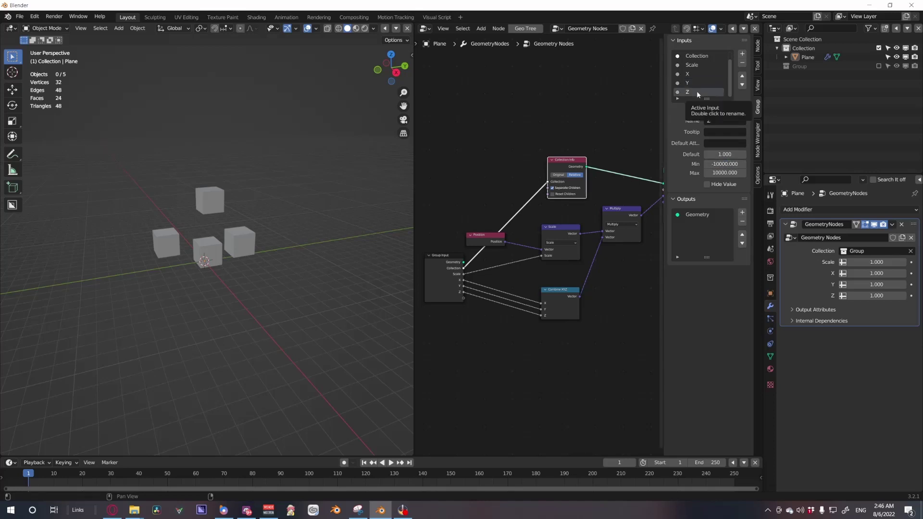
left_click(717, 164)
type("1")
key("Return")
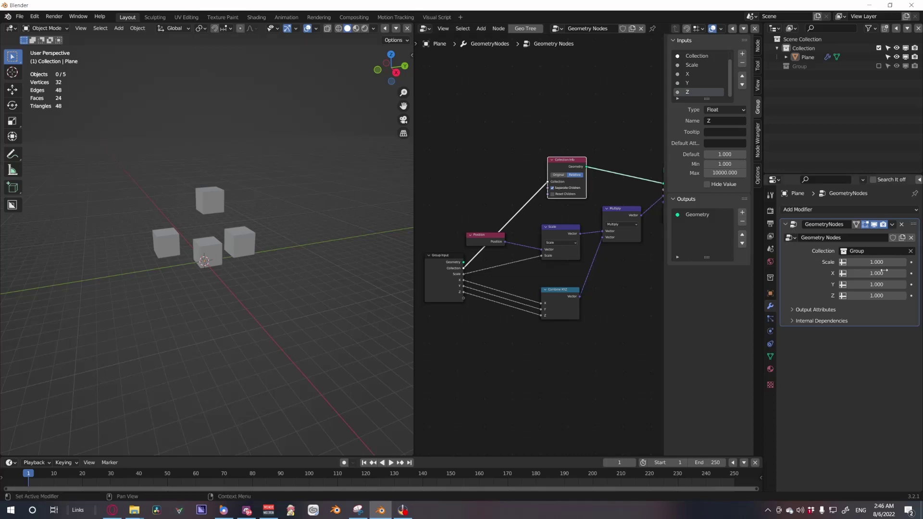
- Rename the geometry node group as Exploded View
left_click(582, 29)
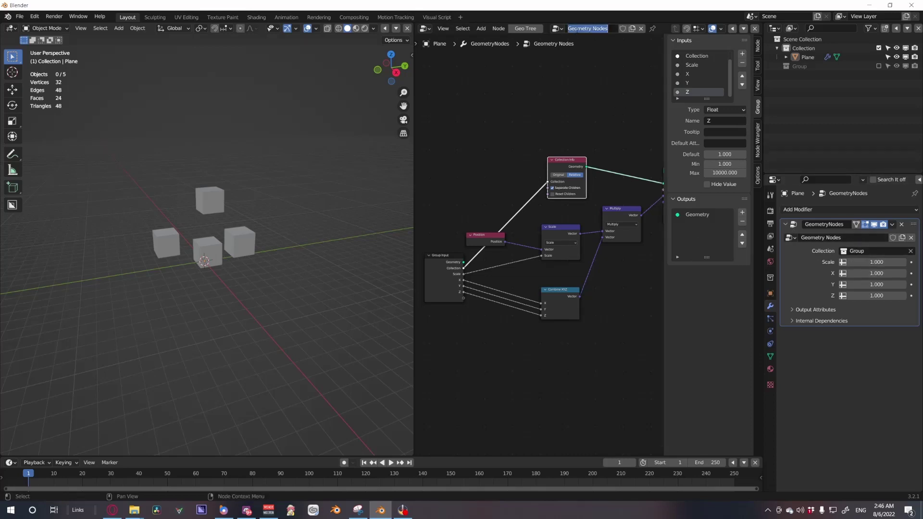
type("Exploded View")
key("Return")
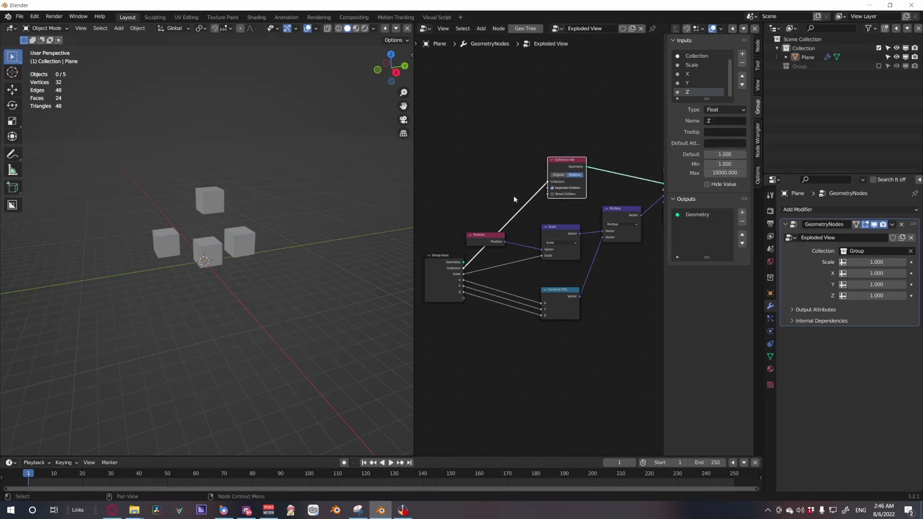
- Hide the node editor's sidebar, frame all nodes, and clear the modifier's Collection input
scroll(542, 216, "down", 4)
key("n")
scroll(648, 262, "up", 2)
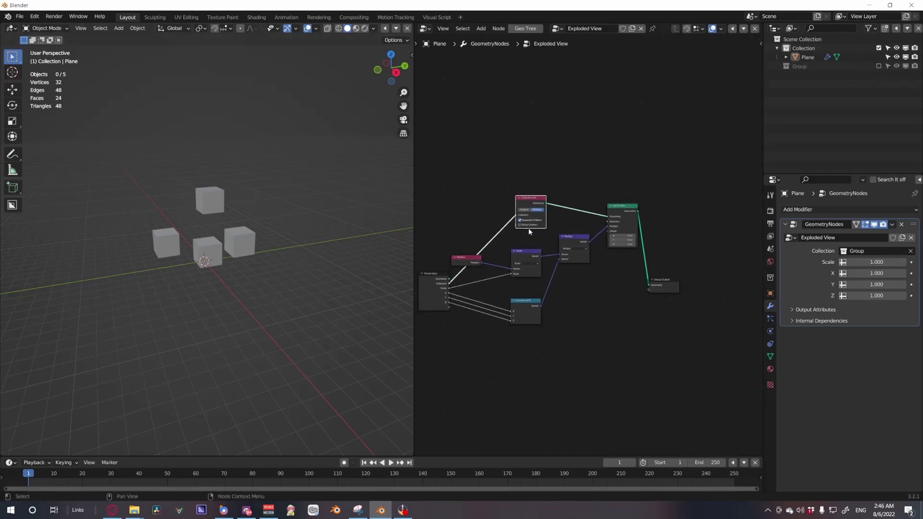
key("Home")
left_click(911, 250)
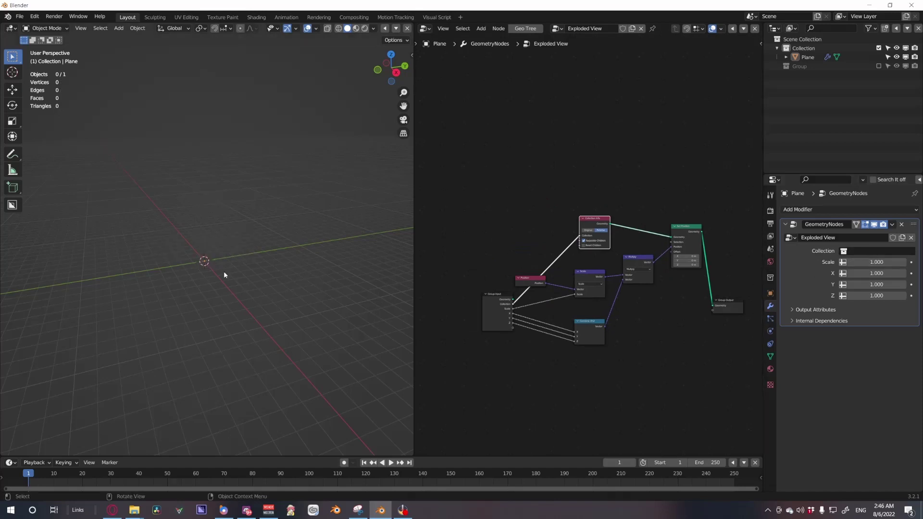
key("shift+a")
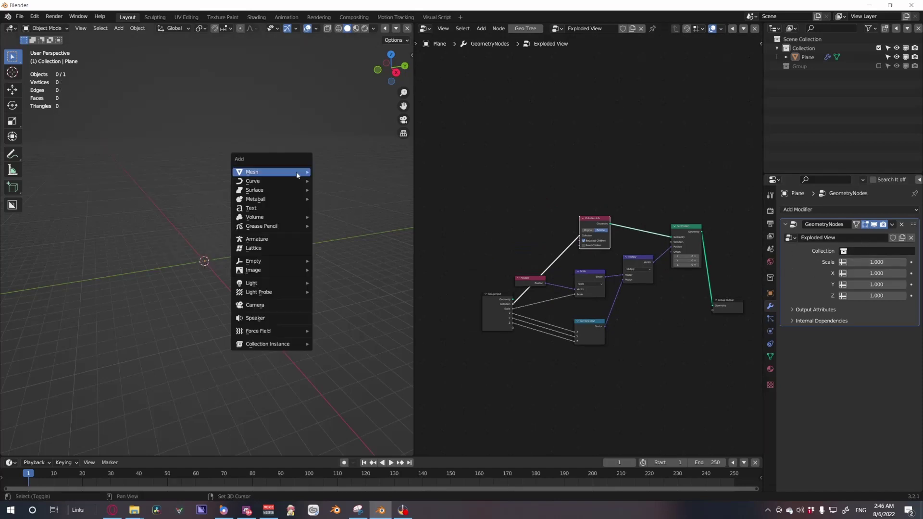
mouse_move(295, 173)
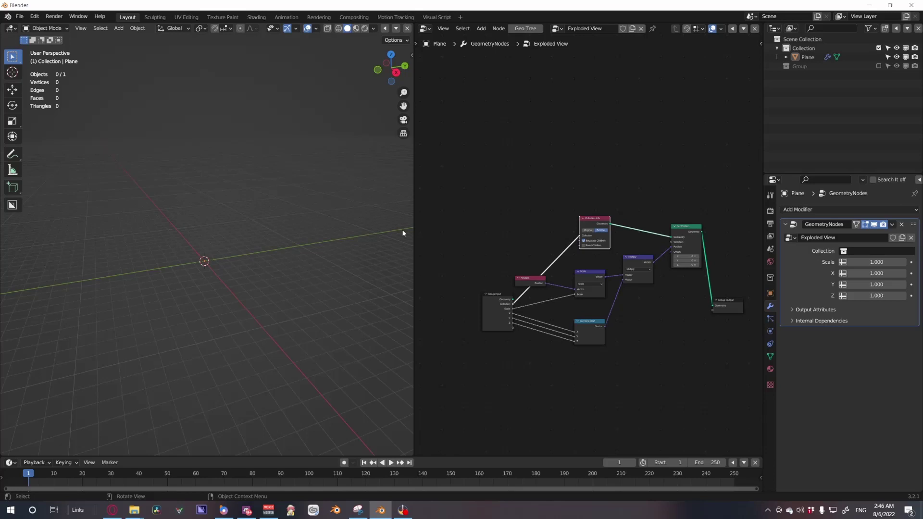
- Widen the 3D viewport and show the traffiq asset tools, collapsing the aquatiq and botaniq sections
left_click_drag(413, 236, 484, 235)
key("n")
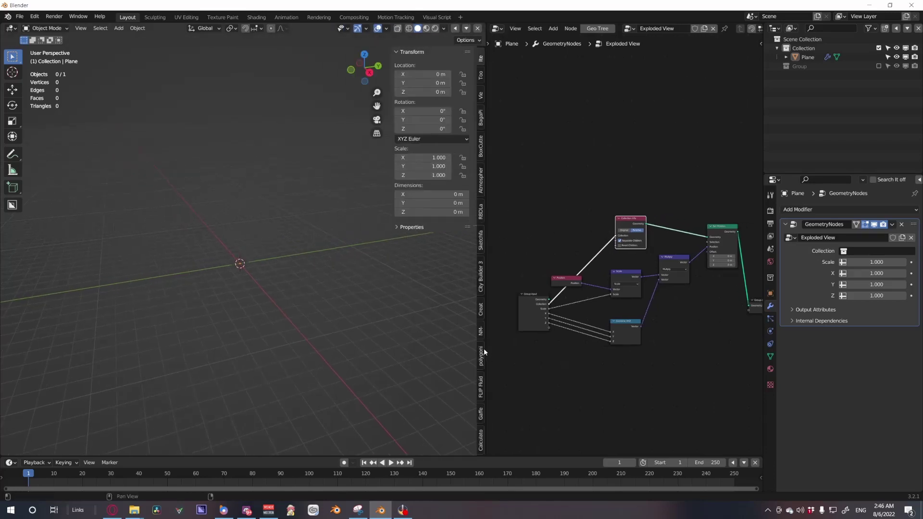
left_click(480, 357)
left_click(427, 53)
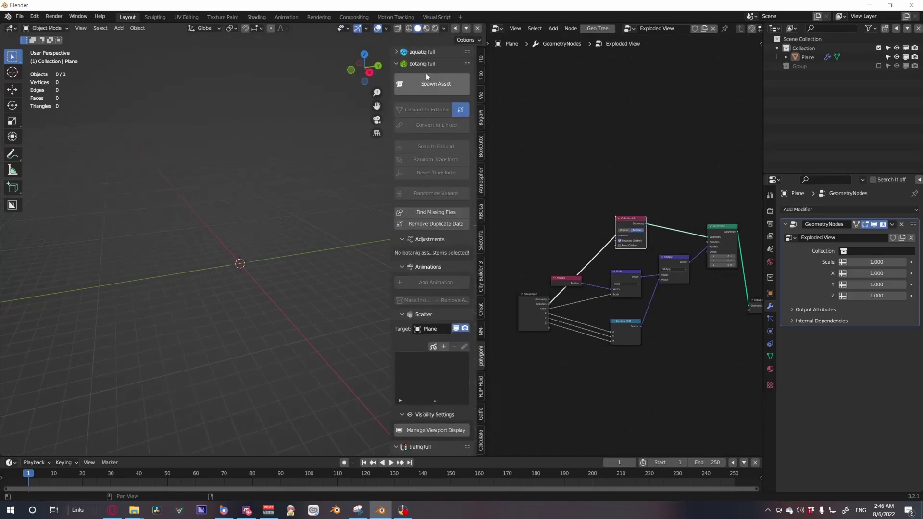
left_click(426, 64)
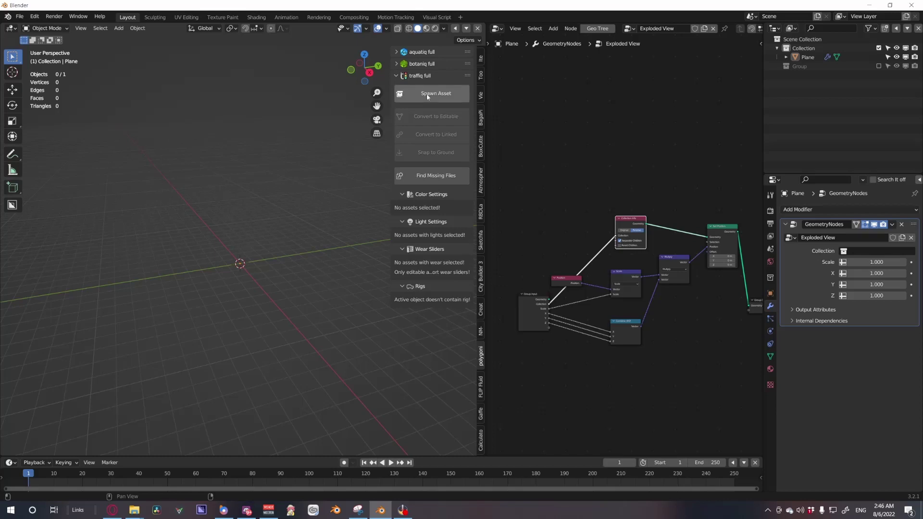
- Spawn the Bicycle_Kids_Trike asset from the traffiq bicycles category and hide the viewport's sidebar
left_click(426, 94)
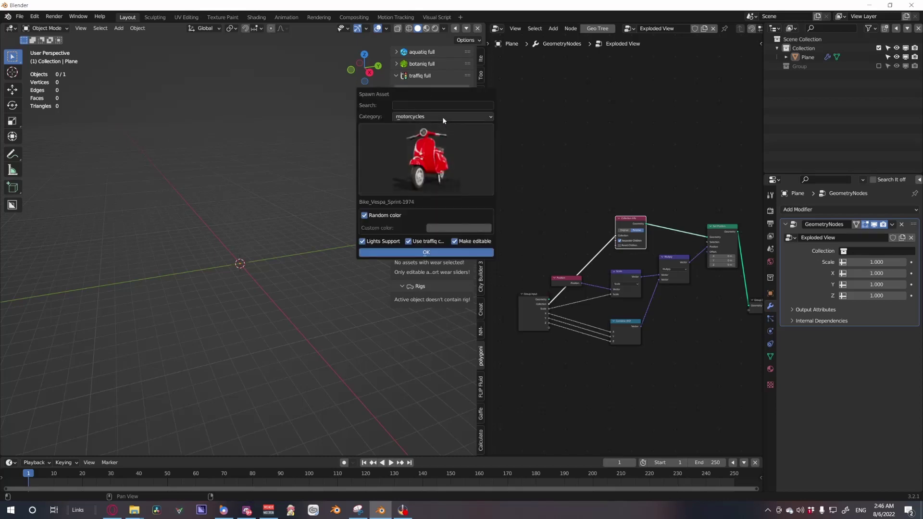
left_click(423, 116)
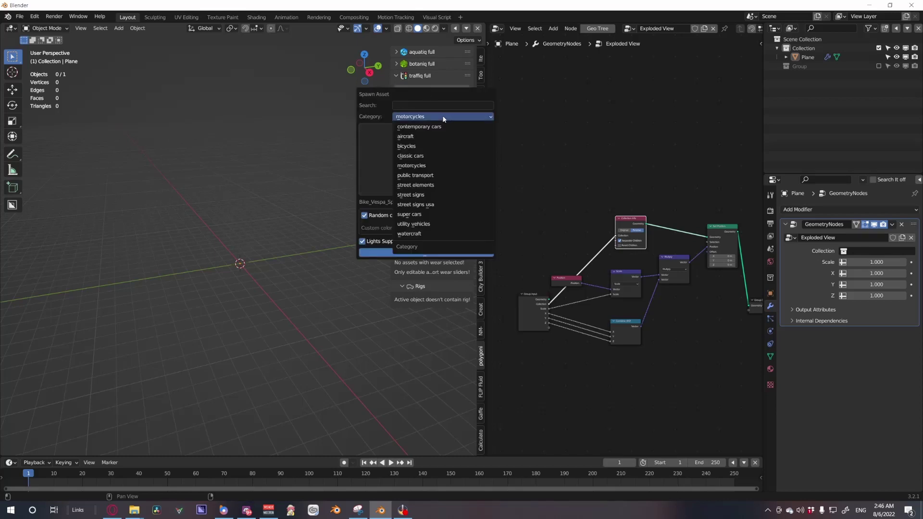
left_click(434, 146)
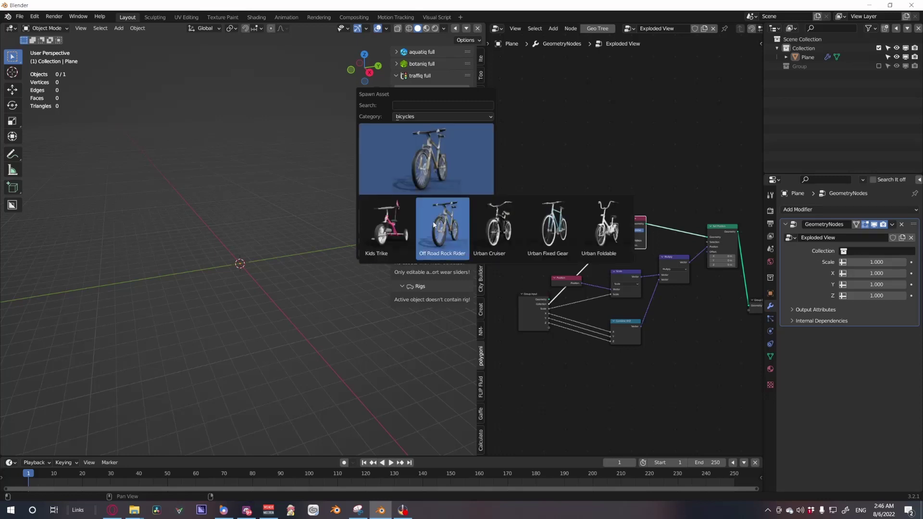
left_click(385, 223)
left_click(429, 252)
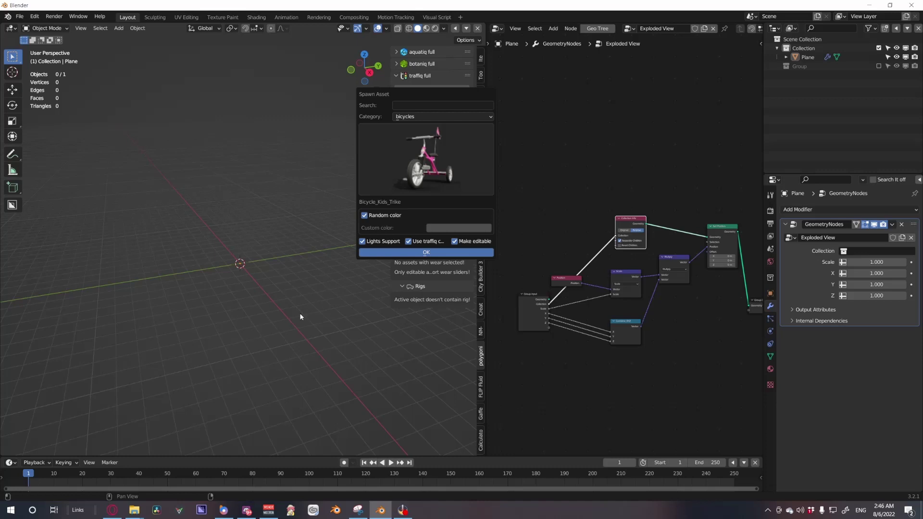
key("n")
scroll(284, 306, "up", 10)
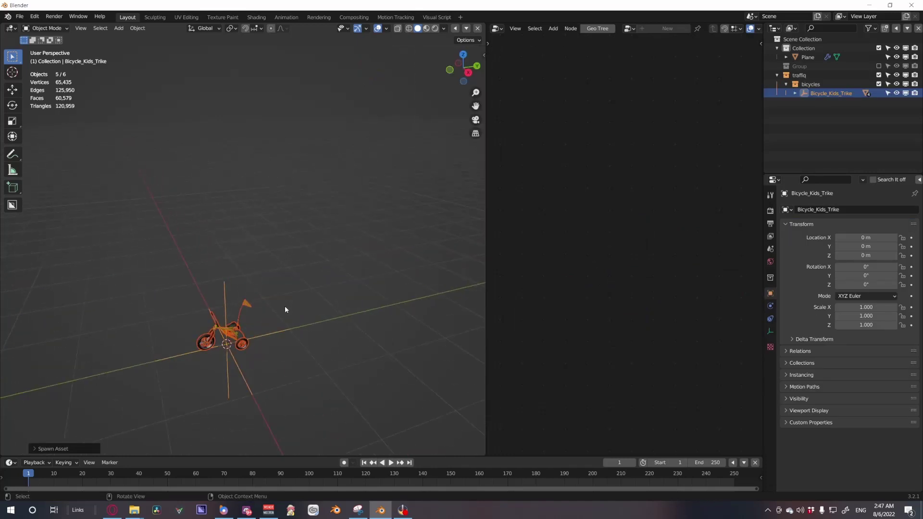
left_click(204, 282)
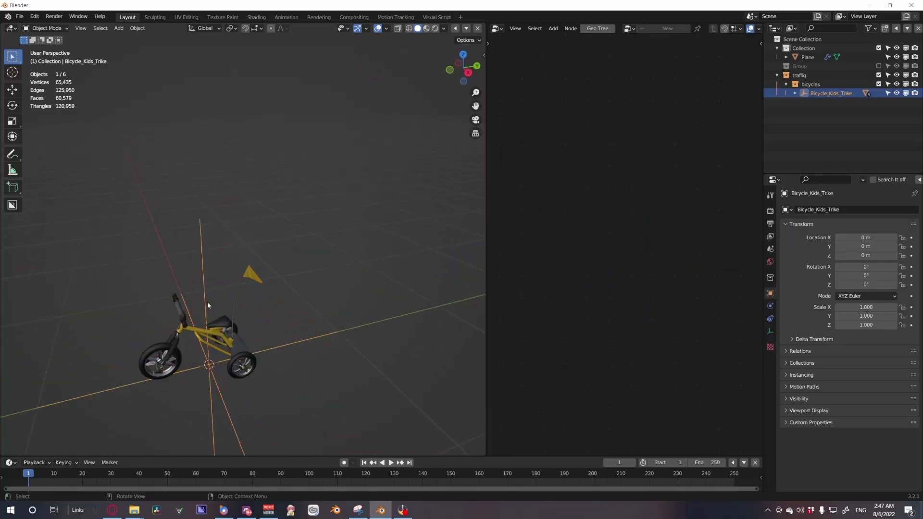
key("g")
right_click(296, 285)
- Clear the parent of all the trike's parts
middle_click_drag(204, 379, 236, 321, "shift")
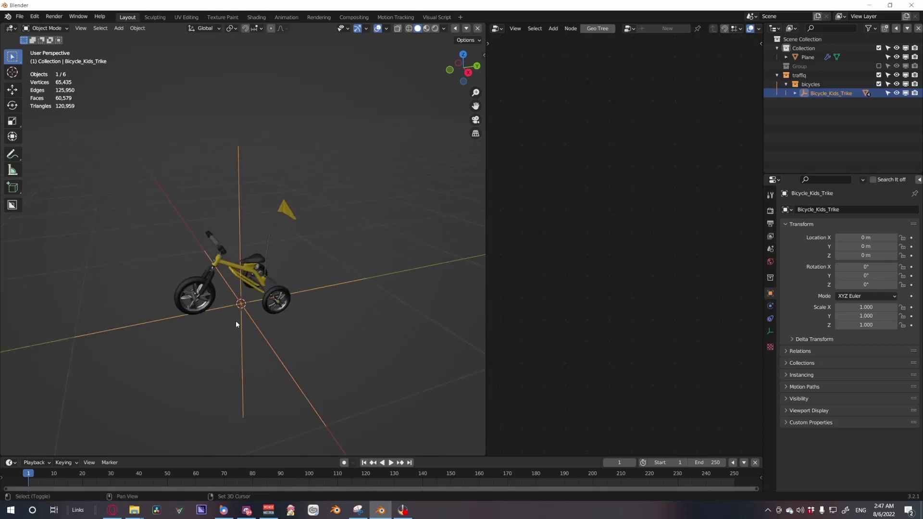
left_click_drag(307, 329, 188, 257)
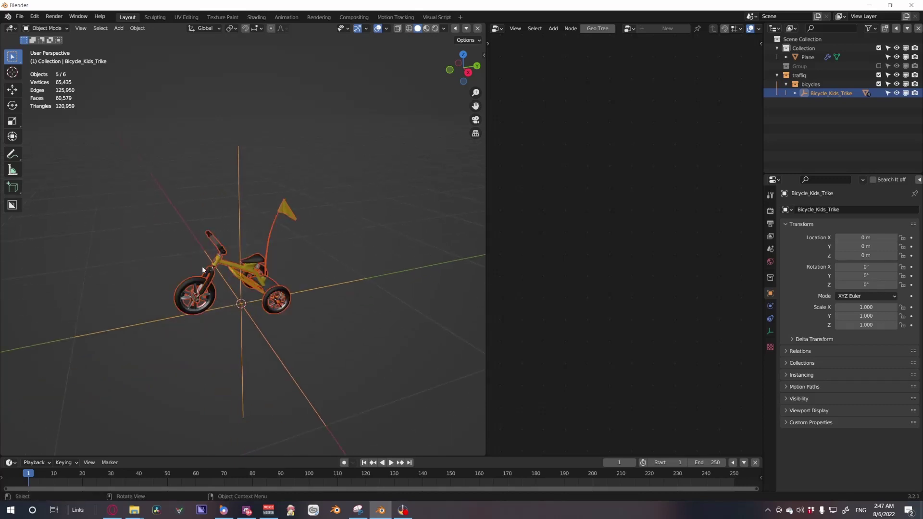
key("alt+p")
left_click(241, 287)
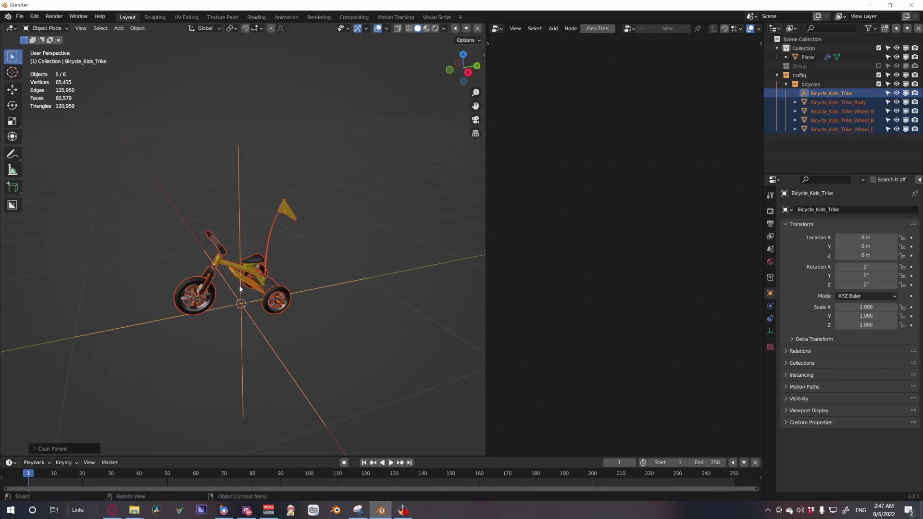
- Delete the Bicycle_Kids_Trike empty at the world origin
left_click(312, 175)
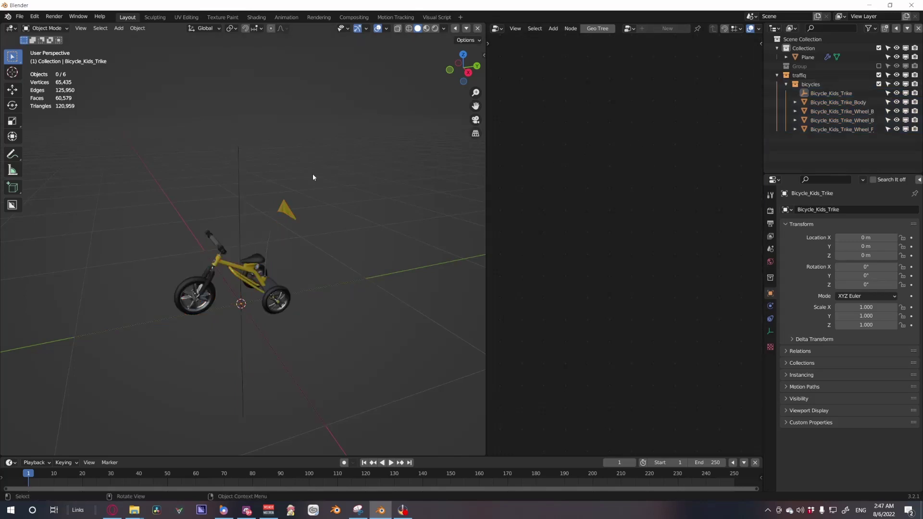
left_click(239, 195)
key("Delete")
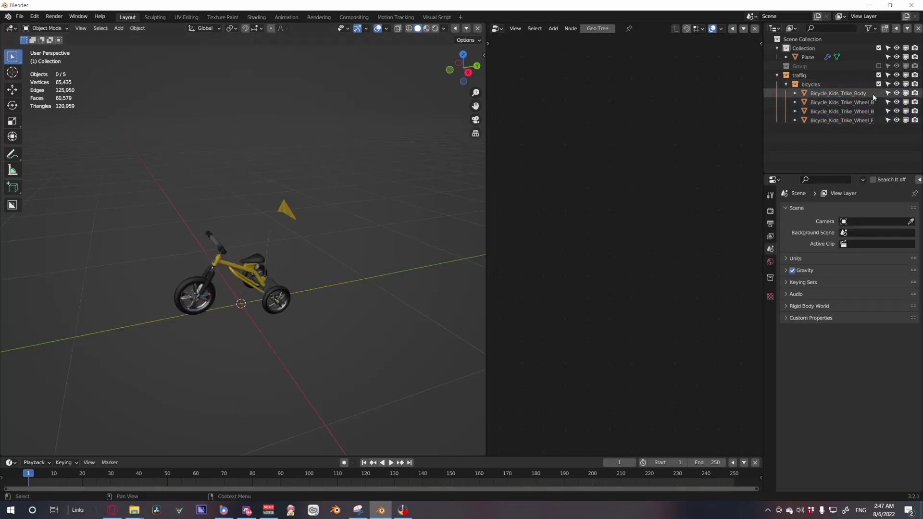
- Select the trike's body and wheel objects one at a time to identify each part
left_click(838, 93)
left_click(842, 102)
left_click(858, 113)
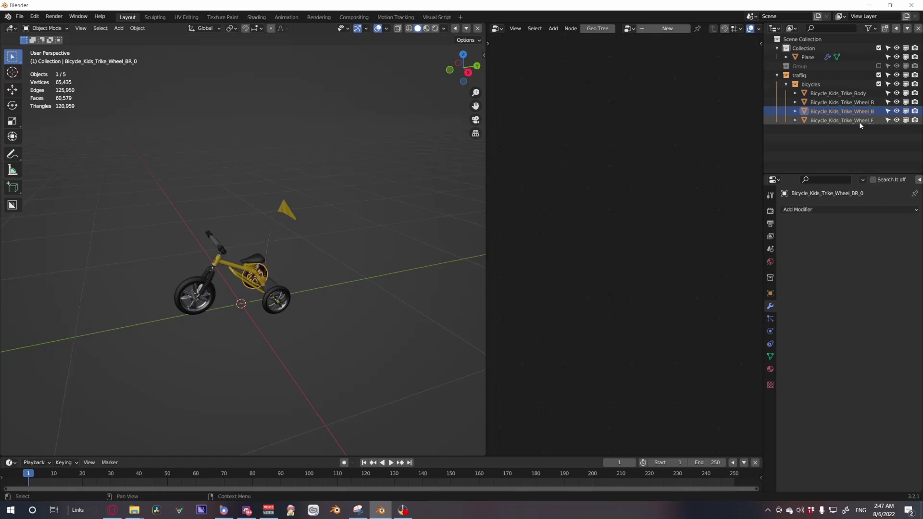
left_click(860, 121)
- Set the origin of all objects in the scene to their geometry with the trike body active
scroll(268, 263, "up", 3)
middle_click_drag(268, 263, 304, 244)
left_click(266, 251)
key("a")
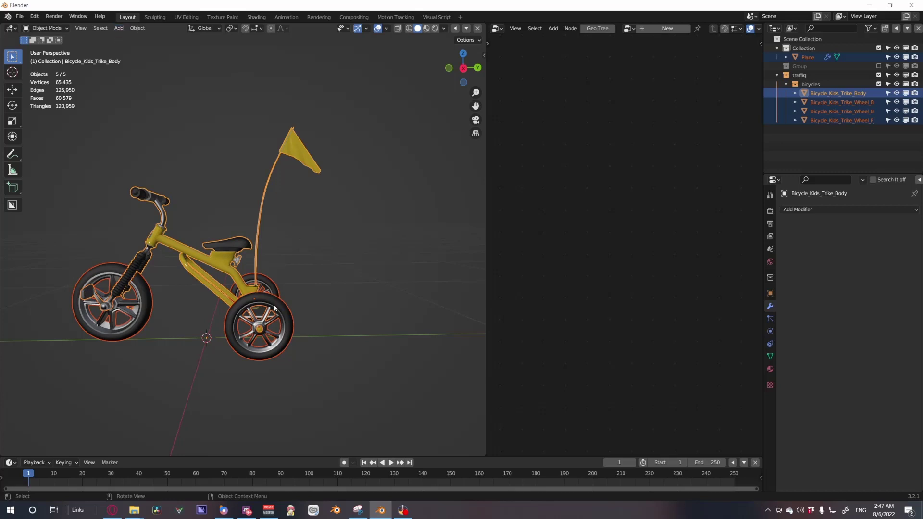
left_click(138, 28)
mouse_move(163, 47)
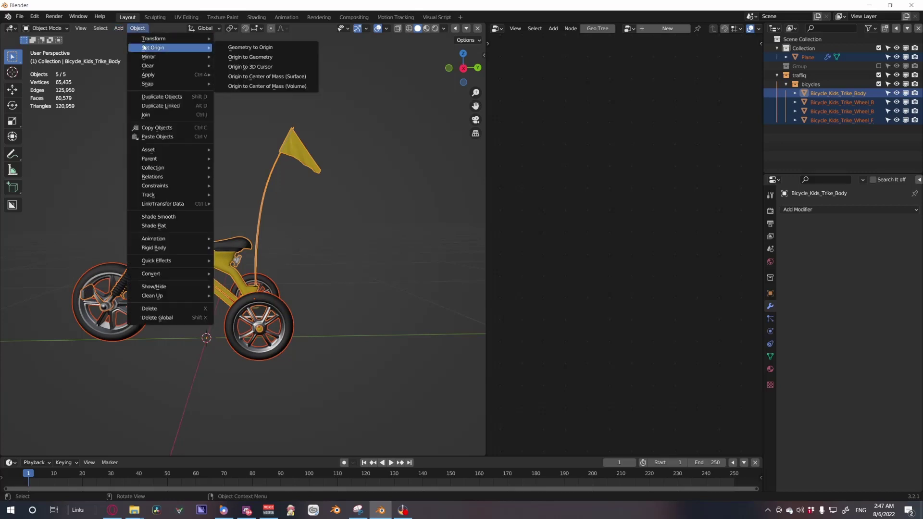
left_click(251, 58)
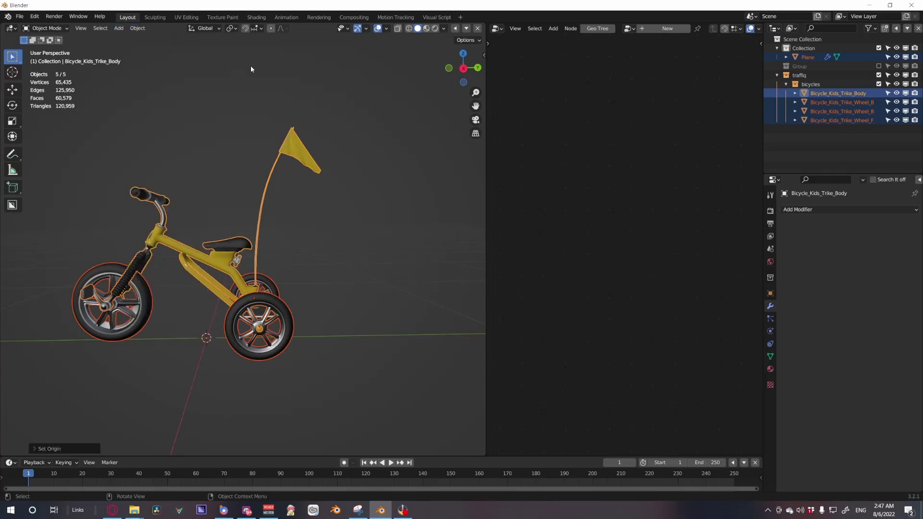
left_click(361, 288)
- Separate the trike's entire body mesh into individual objects by loose parts, and check a few of the resulting pieces
left_click(210, 268)
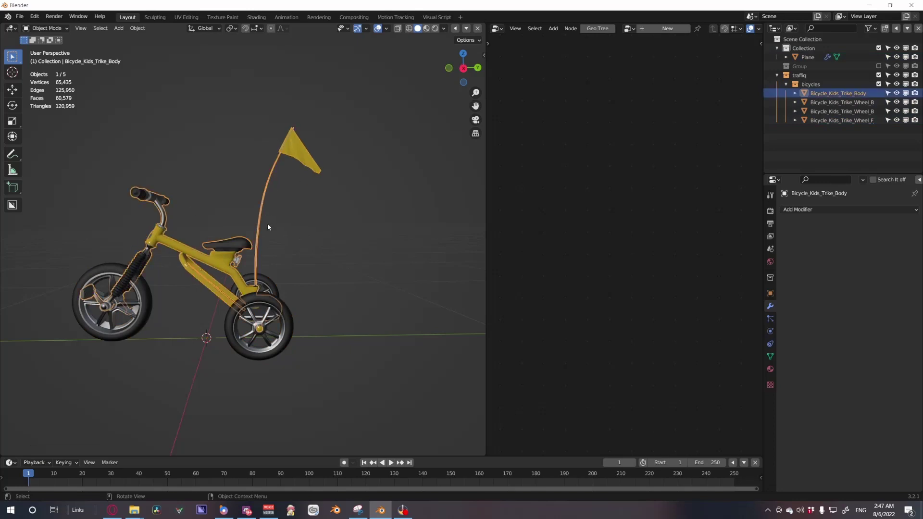
middle_click_drag(267, 223, 308, 224)
key("Tab")
scroll(250, 280, "up", 7)
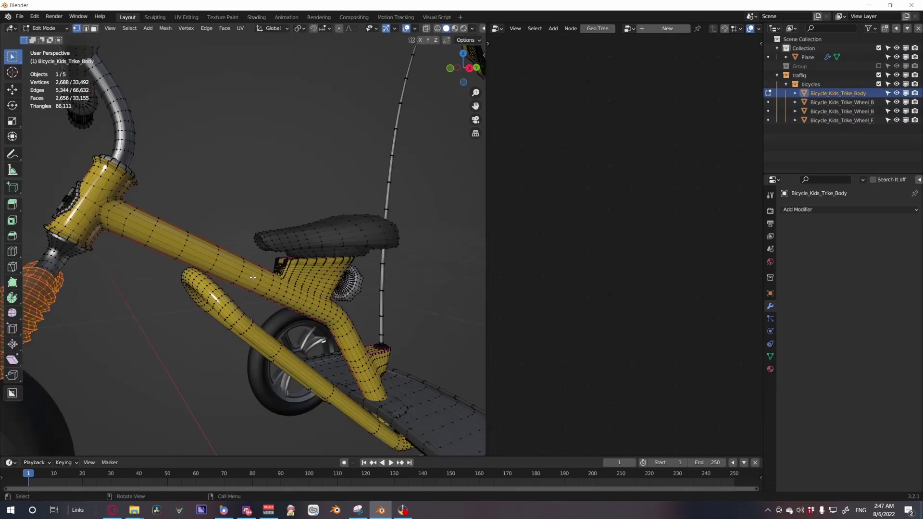
scroll(253, 277, "down", 6)
key("a")
key("p")
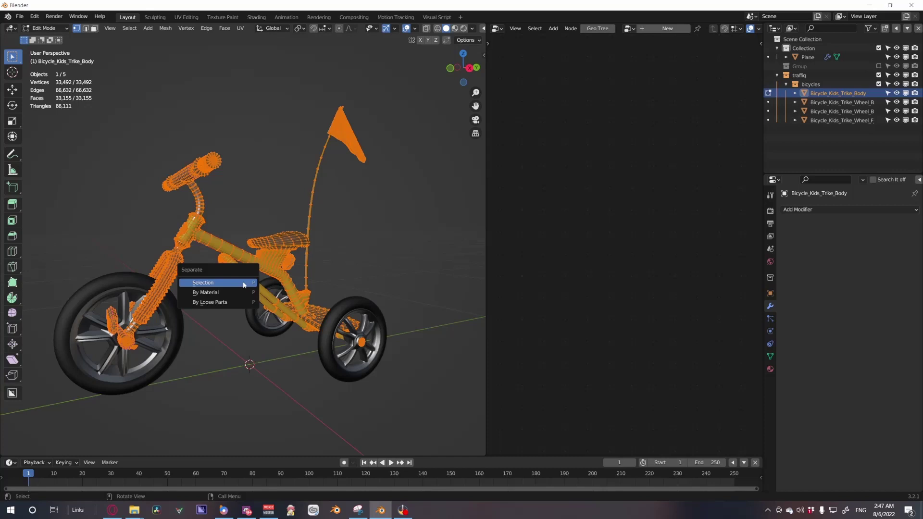
left_click(244, 284)
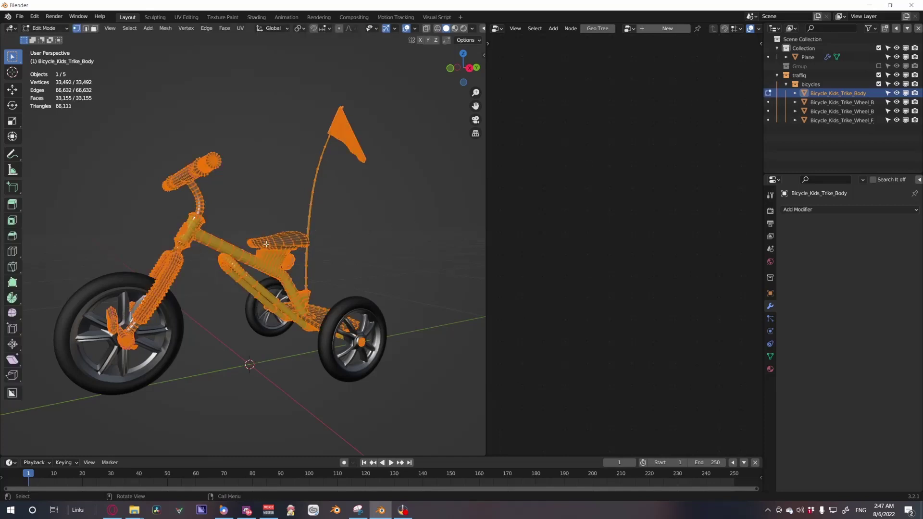
key("p")
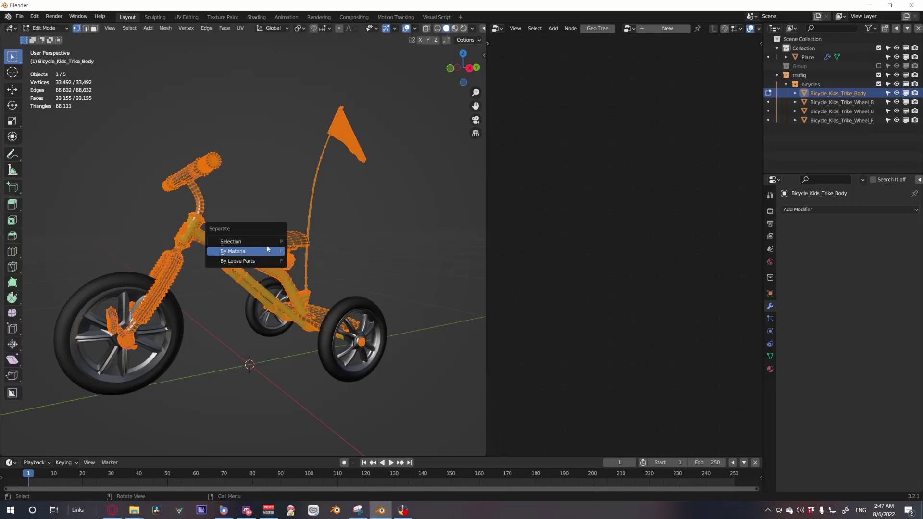
left_click(270, 261)
key("Tab")
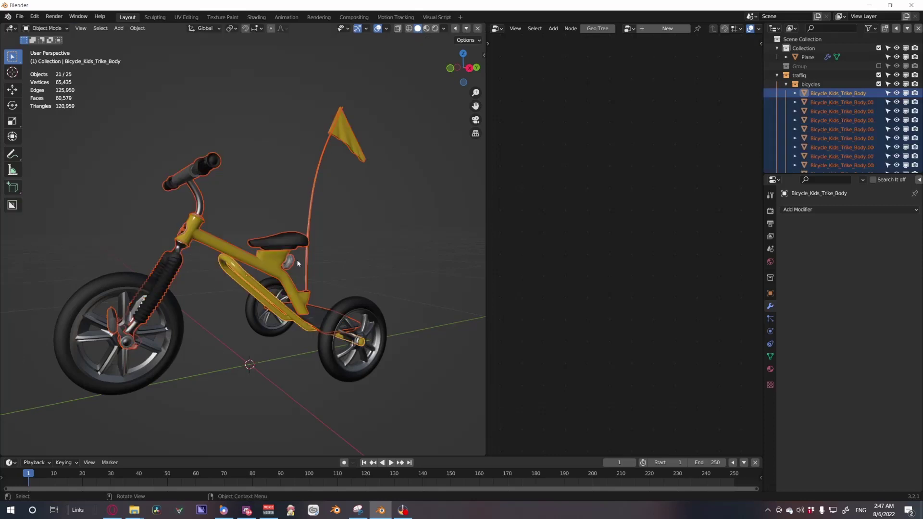
left_click(250, 256)
left_click(167, 265)
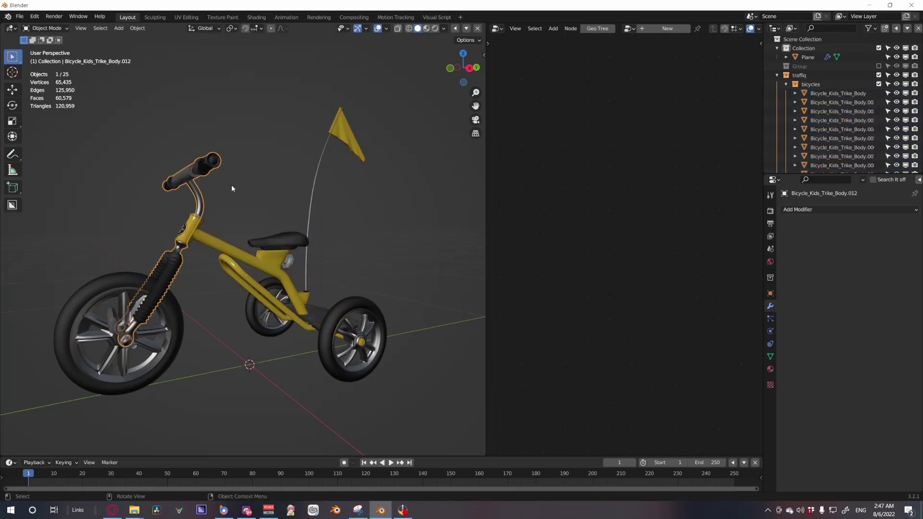
- Set the origin of every object in the scene to its own geometry
left_click(302, 208)
left_click(314, 191)
left_click(340, 143)
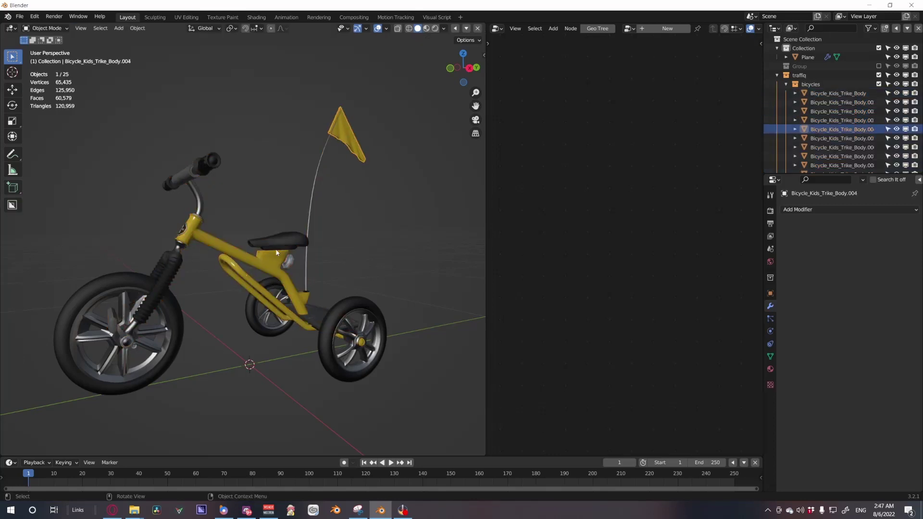
key("a")
right_click(144, 76)
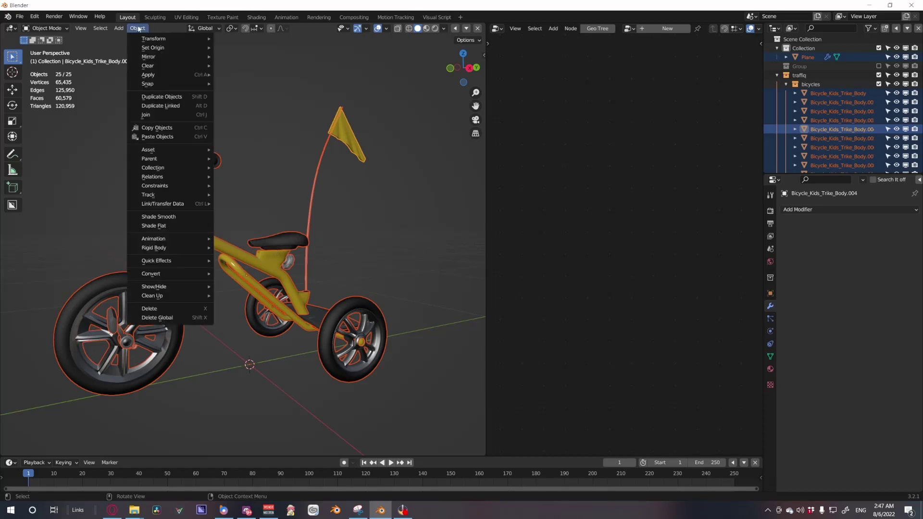
mouse_move(156, 45)
left_click(250, 56)
left_click(377, 243)
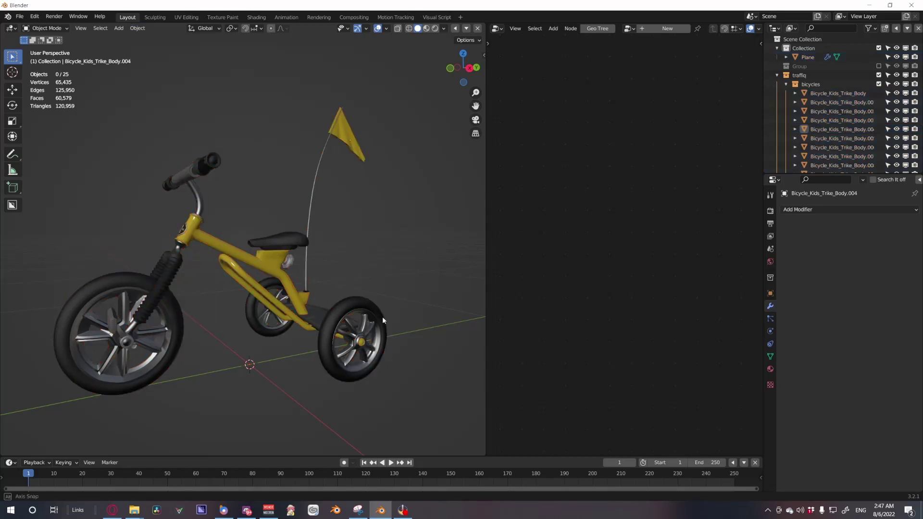
- Inspect the trike's separated seat, handlebar and frame pieces by selecting them one at a time
middle_click_drag(382, 316, 330, 314)
scroll(233, 260, "up", 4)
left_click(201, 238)
scroll(184, 240, "down", 4)
left_click(184, 239)
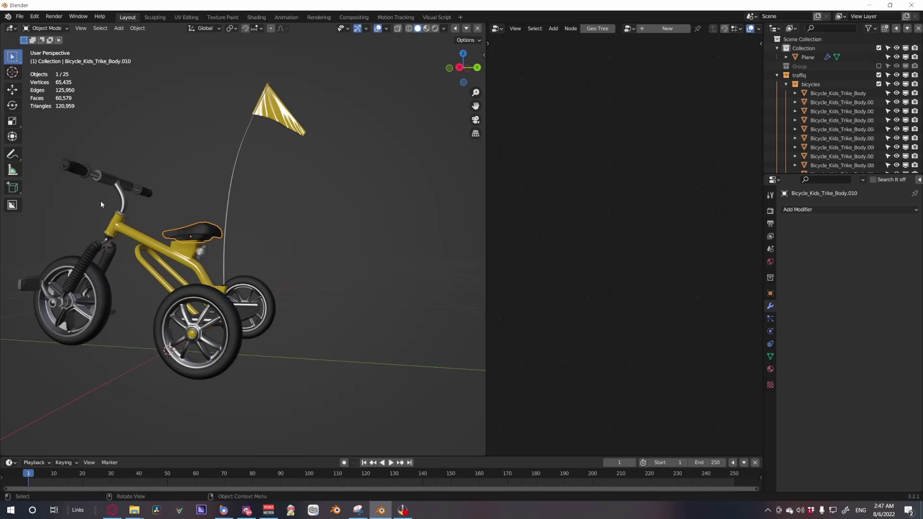
left_click(100, 200)
left_click(84, 174)
left_click(141, 235)
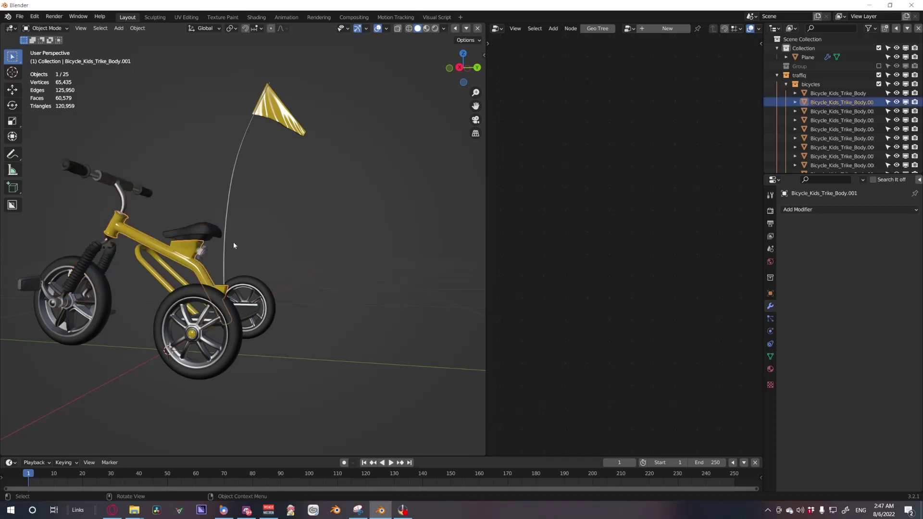
scroll(233, 245, "down", 6)
left_click(282, 246)
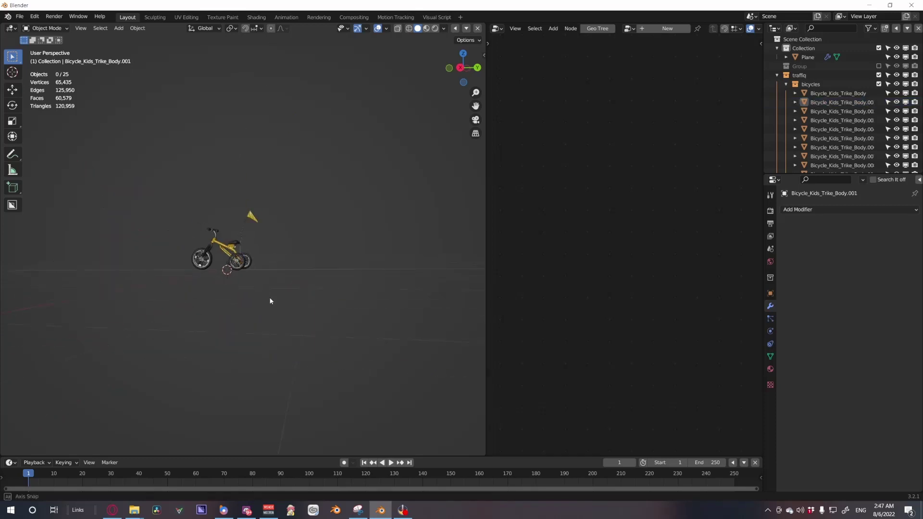
- Assign the bicycles collection to the Collection input of the Plane's Exploded View modifier
left_click(786, 84)
left_click(811, 85)
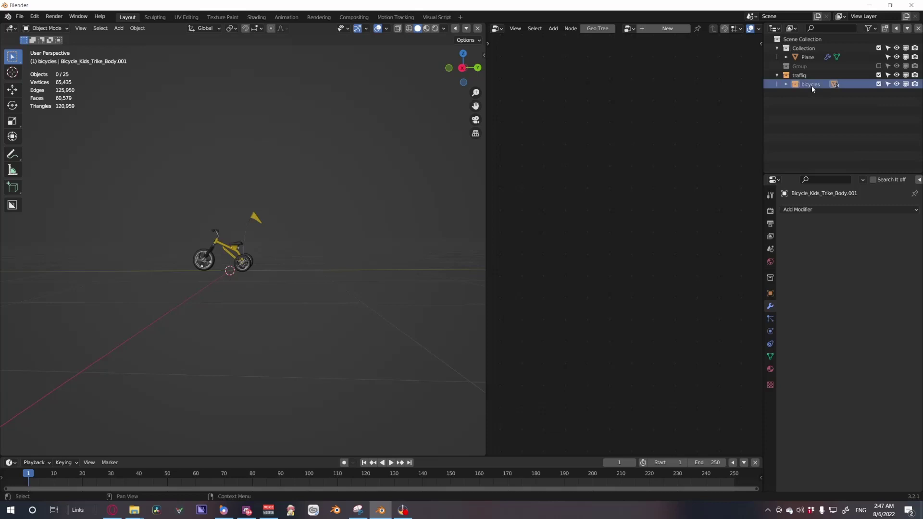
left_click(807, 58)
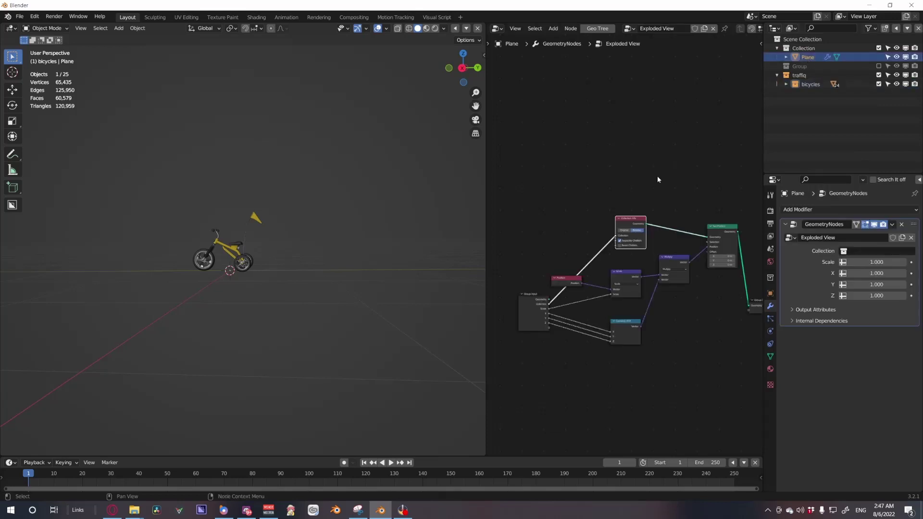
left_click(876, 251)
left_click(846, 264)
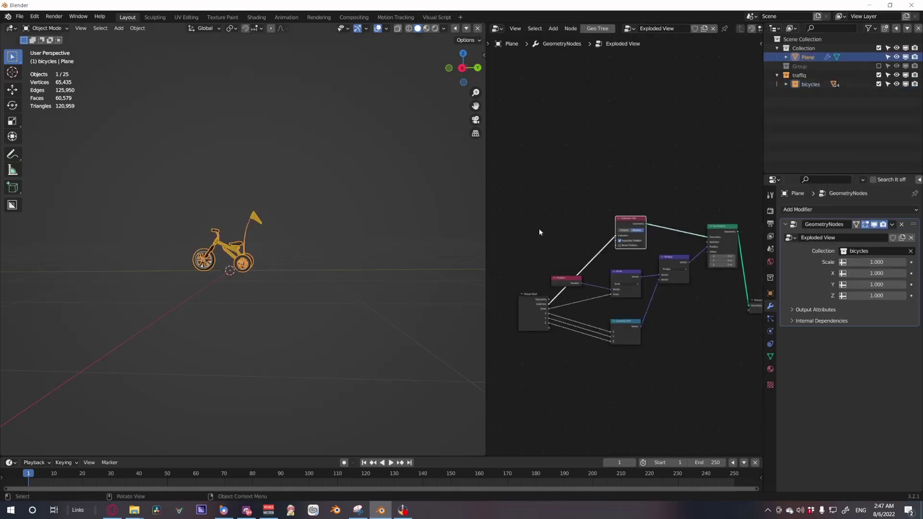
- Exclude the original bicycles collection from the view layer and clear the object selection
left_click(879, 84)
scroll(370, 312, "up", 3)
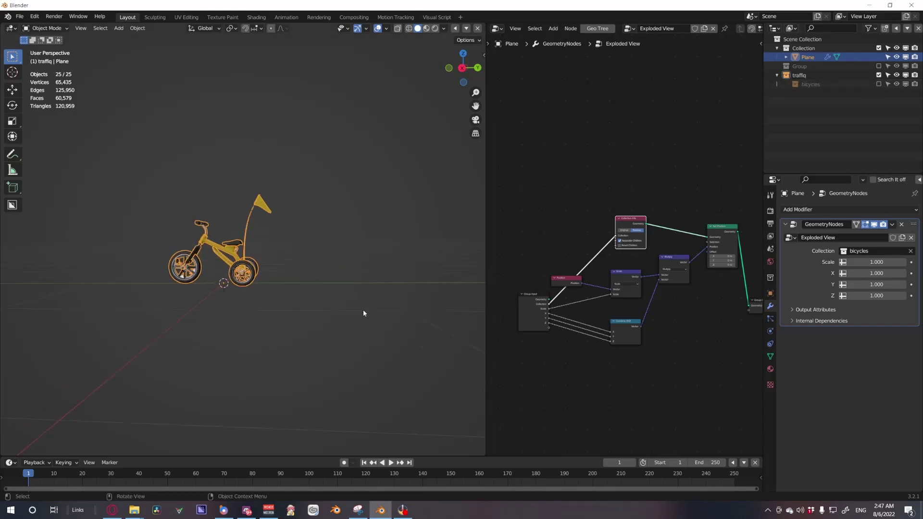
left_click(362, 310)
- Test the trike explosion with Scale at 2.390, X at 2.270 and Y at 1.250
left_click_drag(854, 263, 913, 262)
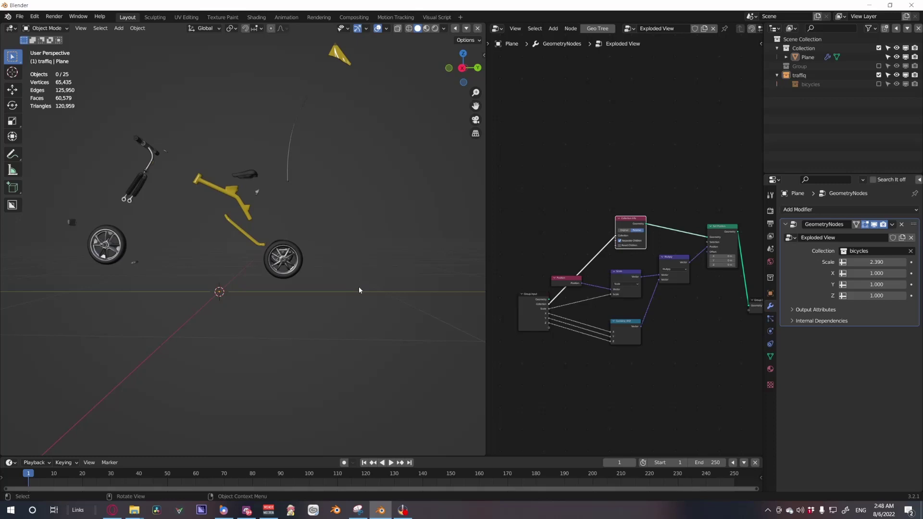
middle_click_drag(359, 286, 442, 310)
left_click_drag(868, 273, 890, 284)
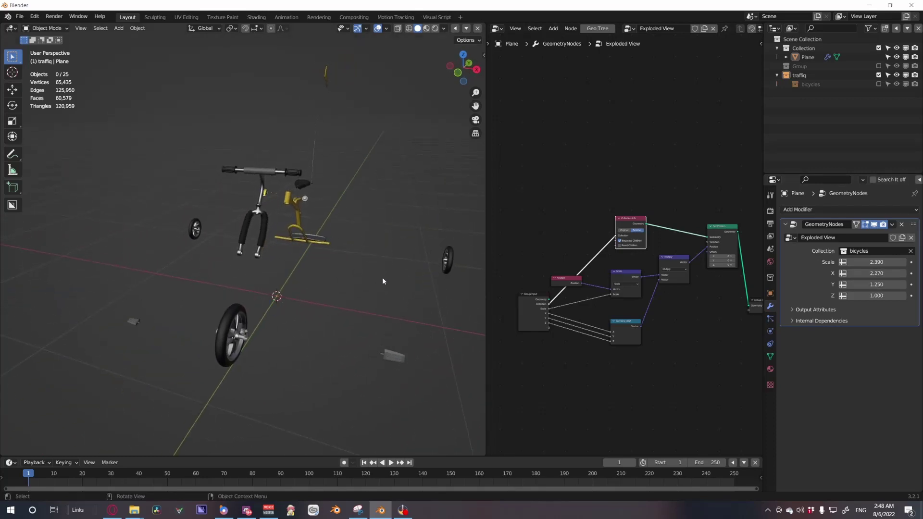
middle_click_drag(383, 280, 267, 267)
- Undo the test changes to the modifier's Scale, X and Y values
key("ctrl+z")
key("ctrl+z")
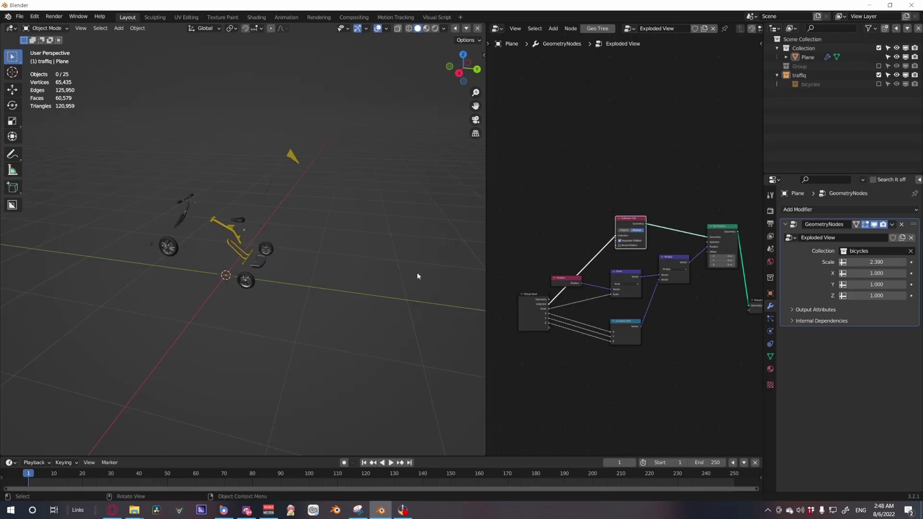
key("ctrl+z")
scroll(418, 305, "up", 3)
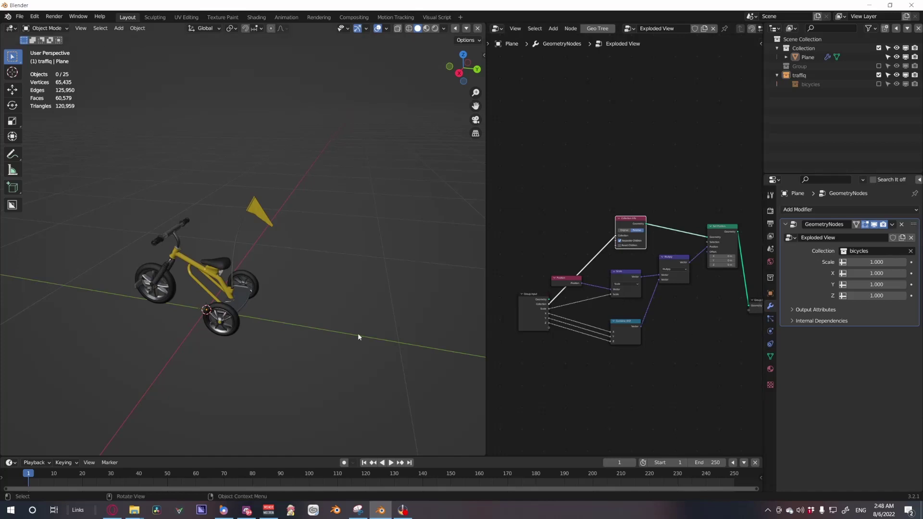
- Try to move the generated trike by moving its Plane object freely
key("a")
key("g")
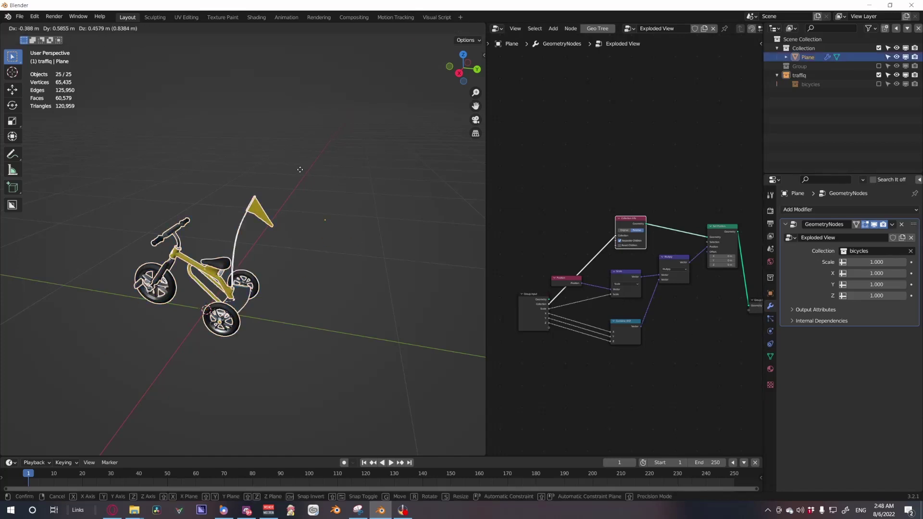
left_click(276, 215)
scroll(232, 294, "down", 3)
key("g")
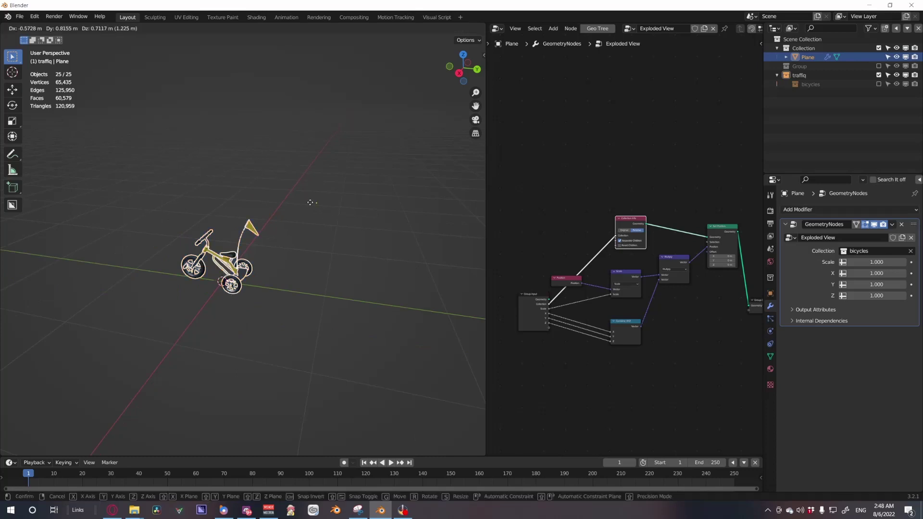
right_click(350, 207)
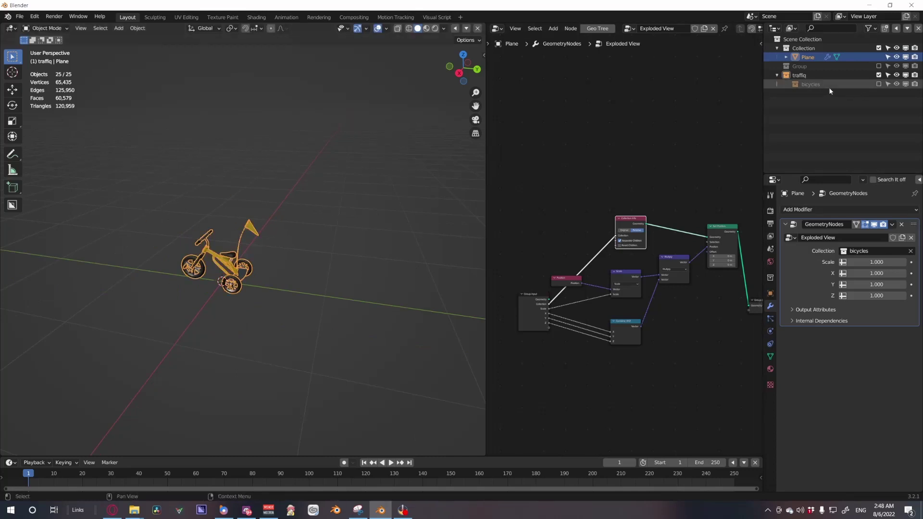
- Include the bicycles collection in the view layer again, check its first trike body object, and reselect the Plane
left_click(879, 85)
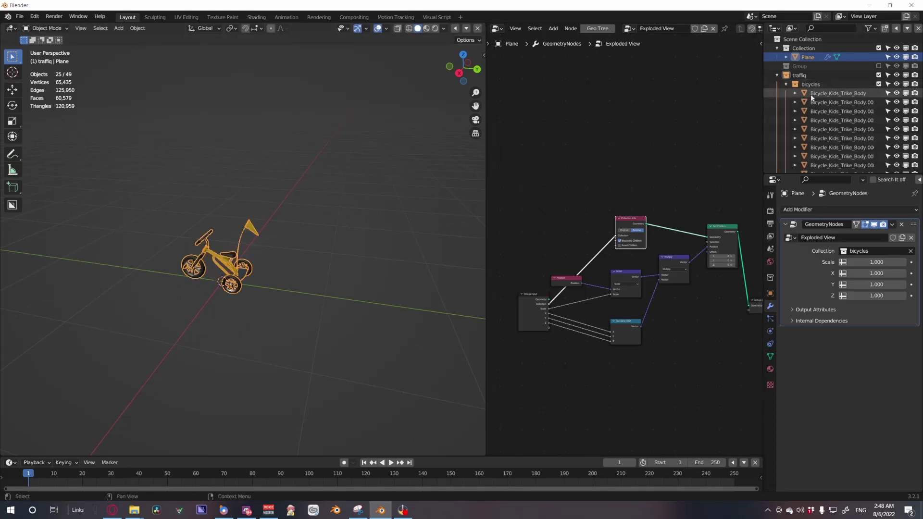
left_click(812, 94)
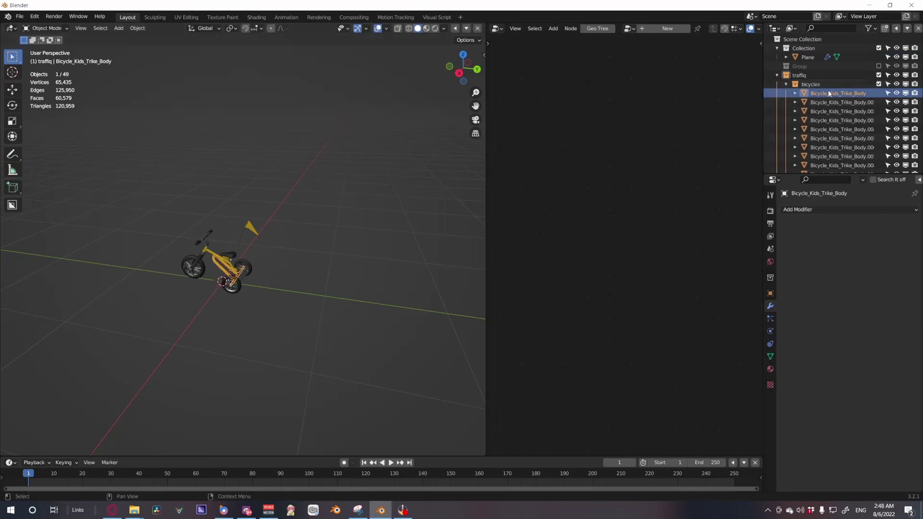
left_click(786, 85)
left_click(814, 58)
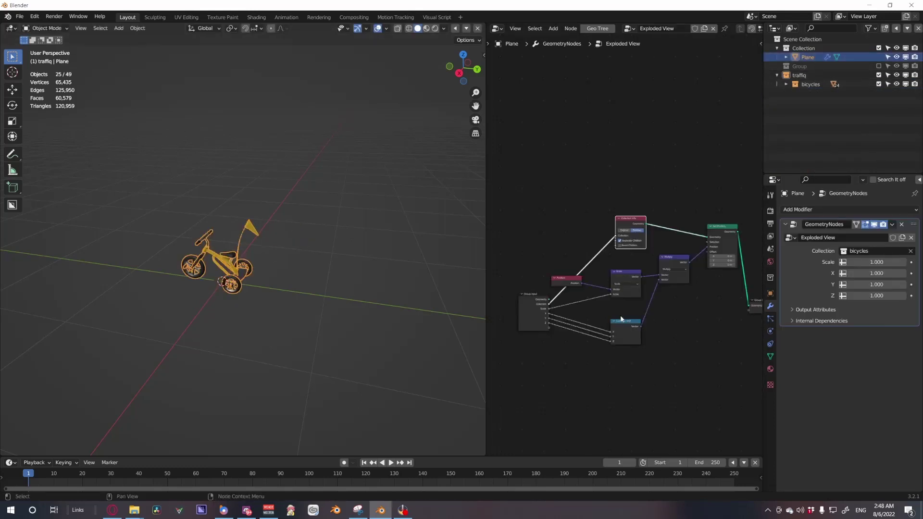
- Move the Group Output node farther from the Set Position node to make room between them
middle_click_drag(621, 319, 566, 321)
left_click_drag(665, 291, 759, 254)
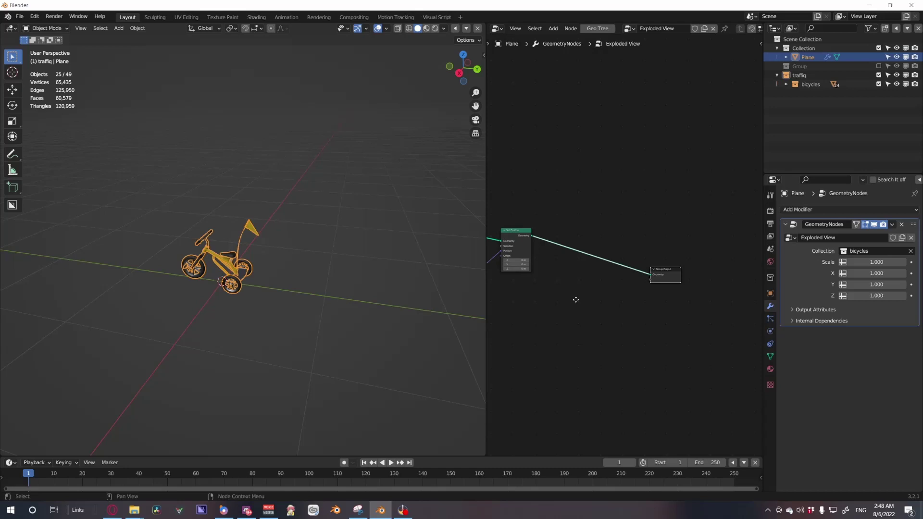
left_click(592, 295)
key("shift+a")
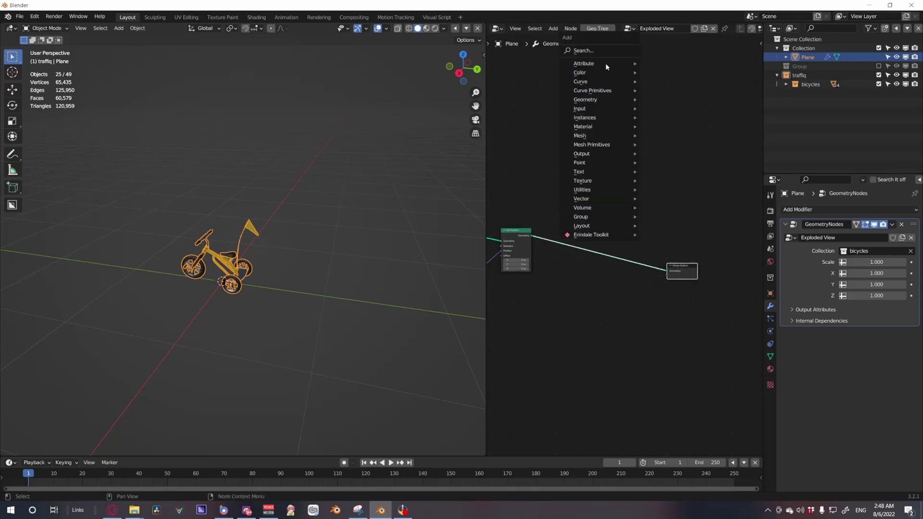
left_click(605, 50)
type("rea")
key("Return")
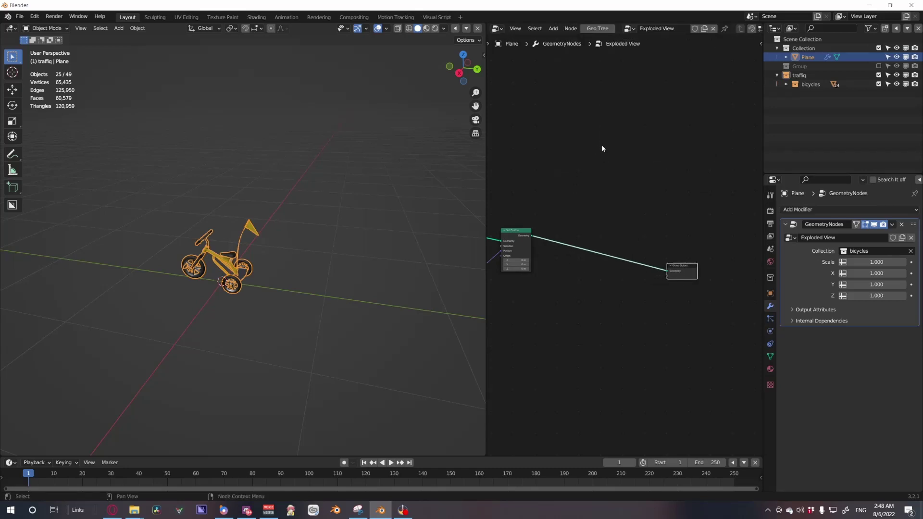
- Add a Transform node on the link between the Set Position and Group Output nodes
key("shift+a")
type("tra")
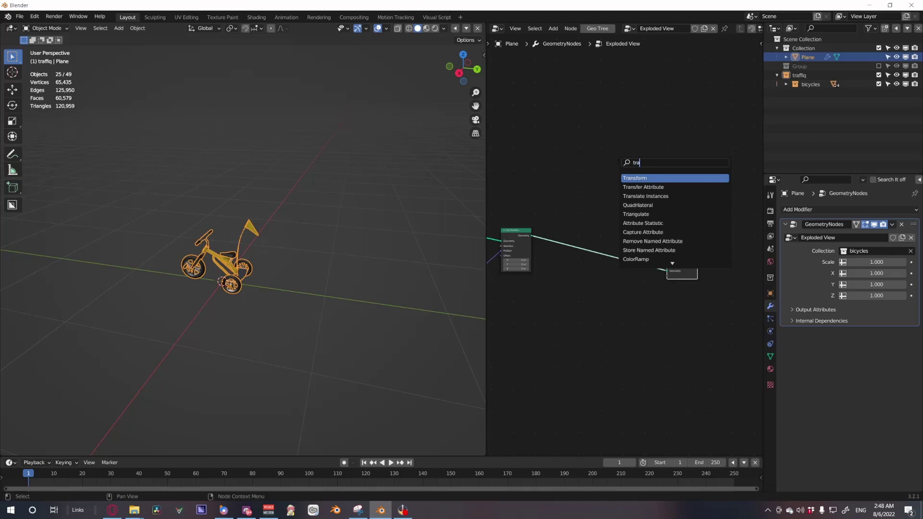
key("Return")
left_click(605, 227)
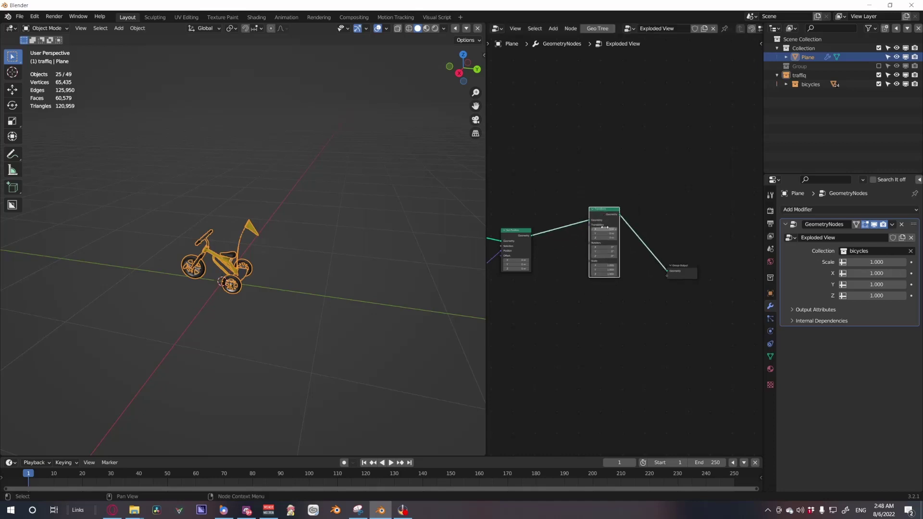
- Exclude the bicycles collection from the view layer, and try the Transform node's translation and scale before undoing those value changes
left_click_drag(605, 227, 585, 234)
left_click(879, 84)
key("ctrl+z")
left_click_drag(604, 266, 621, 274, "ctrl")
key("ctrl+z")
key("ctrl+z")
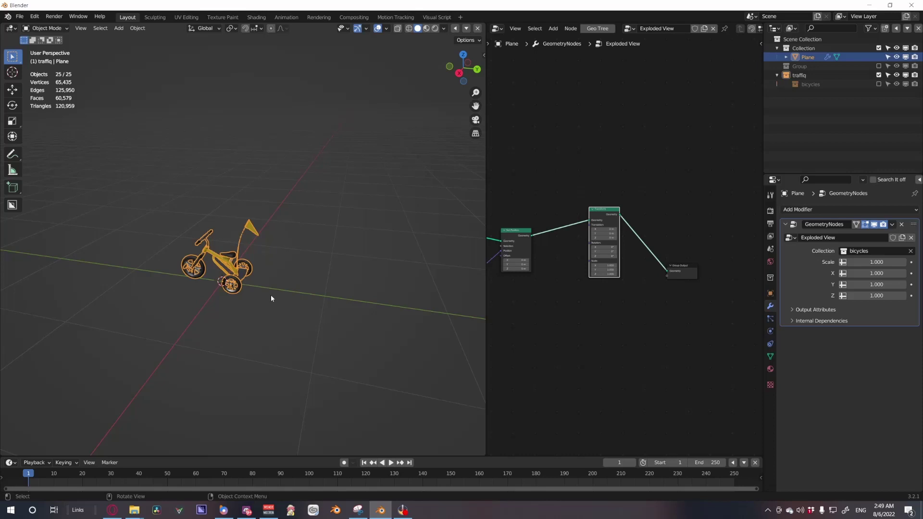
- Add a cube empty at the world origin and scale it uniformly to about 0.427
middle_click_drag(271, 299, 312, 229)
key("shift+a")
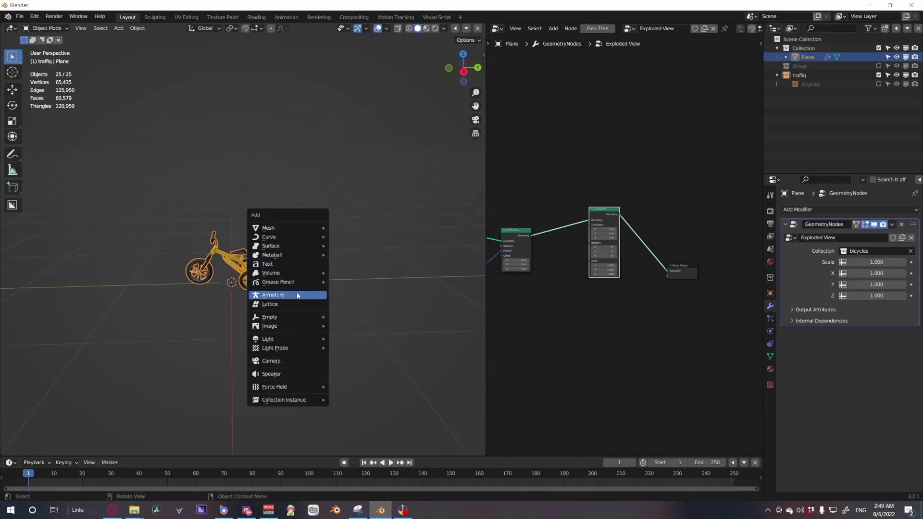
mouse_move(299, 318)
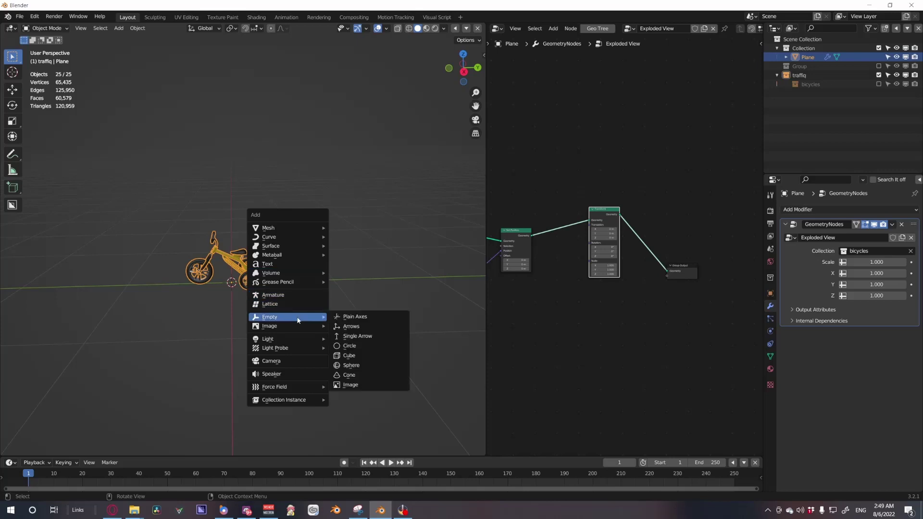
left_click(349, 355)
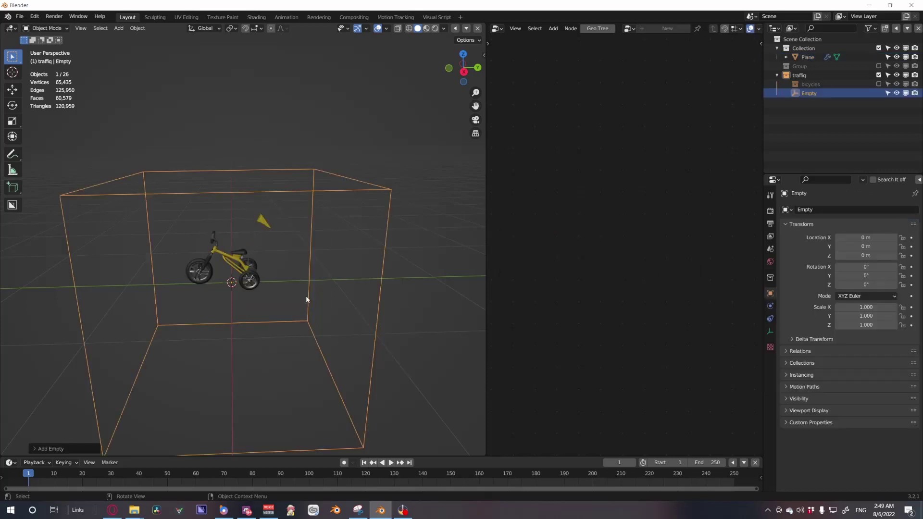
key("s")
left_click(269, 291)
- In front orthographic view, raise the cube empty about 0.324 m along Z and scale it to about 0.397
key("KP_1")
key("KP_5")
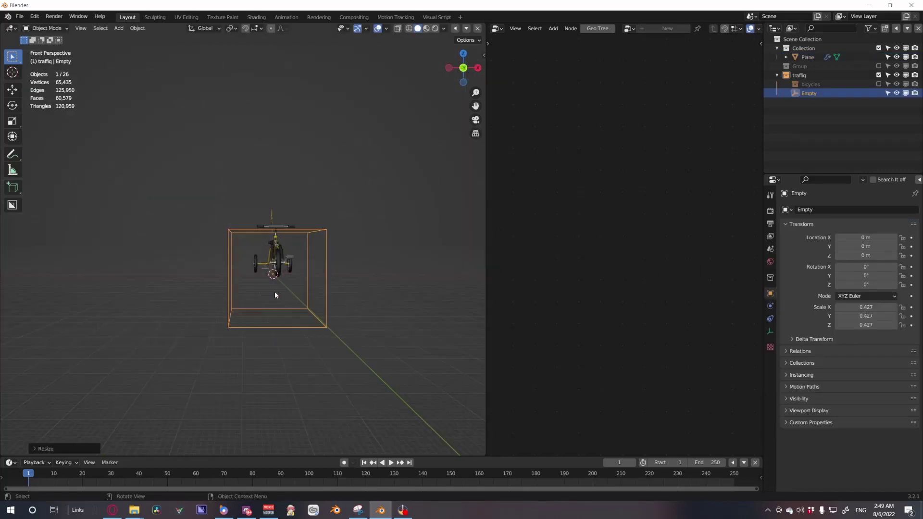
key("KP_5")
key("g")
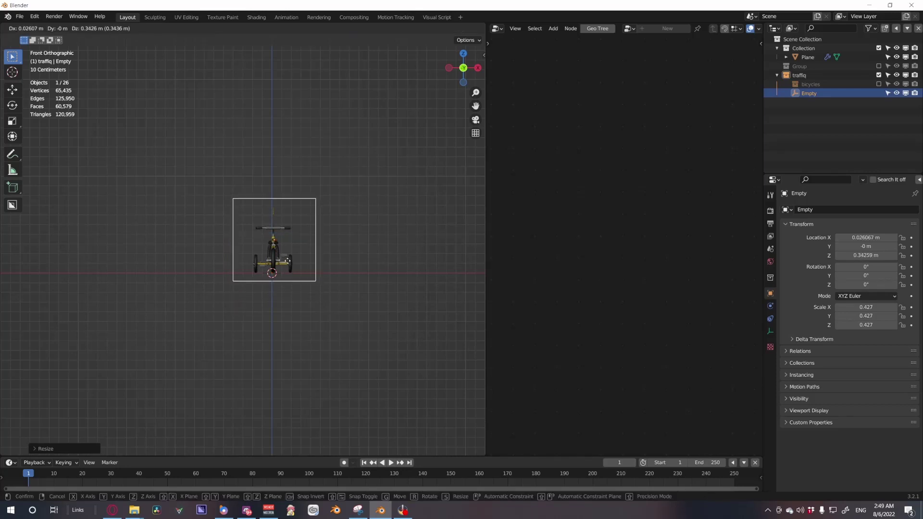
key("z")
left_click(358, 272)
key("s")
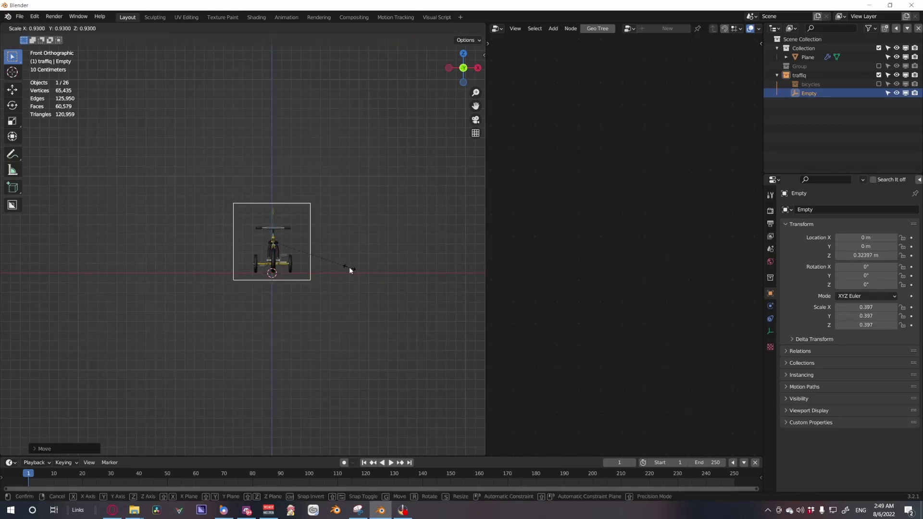
left_click(352, 270)
- In right orthographic view, move the cube empty to about -0.048 m on Y and scale it to about 0.417 to enclose the trike
middle_click_drag(353, 270, 355, 270)
key("KP_3")
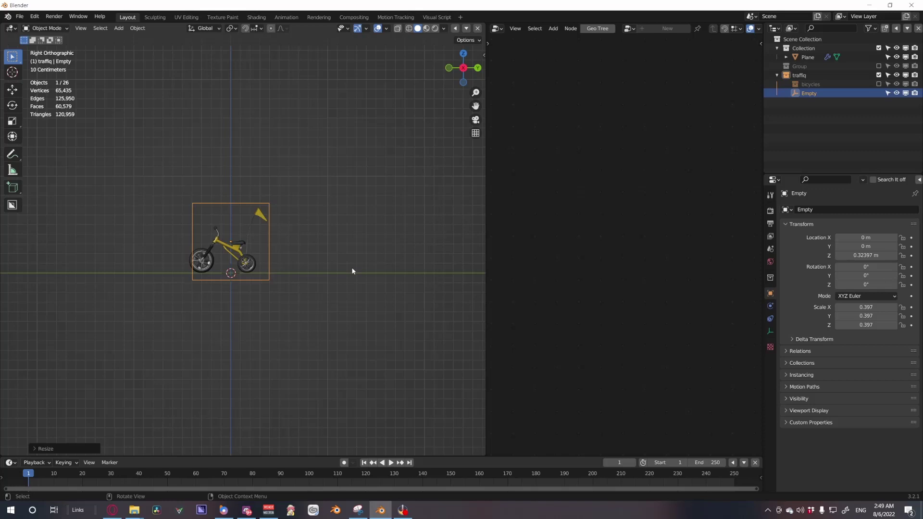
key("g")
key("y")
left_click(343, 272)
key("s")
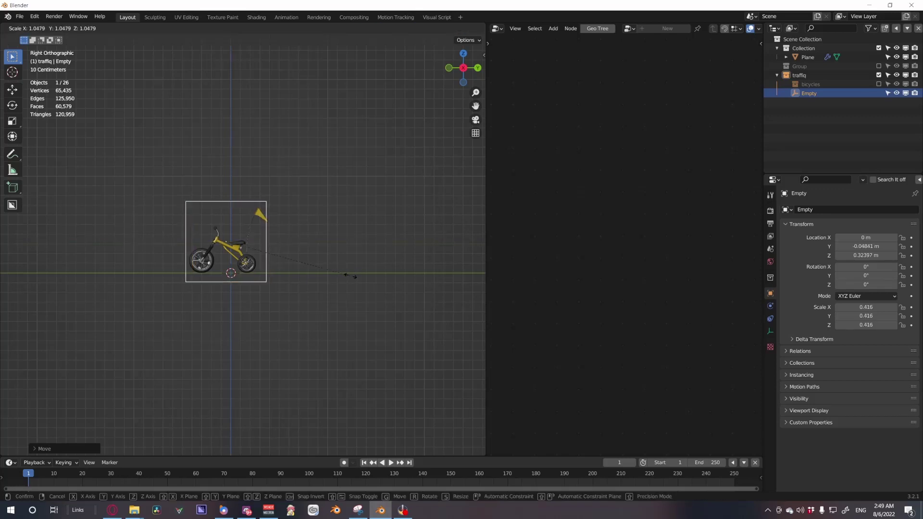
left_click(352, 276)
- Apply the cube empty's scale, and add the empty to the trike's Exploded View node tree as an Object Info node
key("ctrl+a")
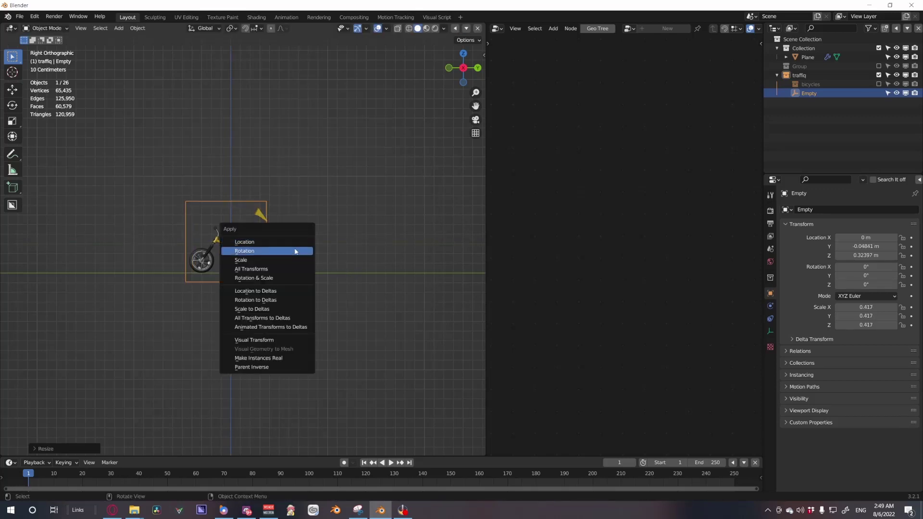
left_click(294, 250)
left_click(246, 246)
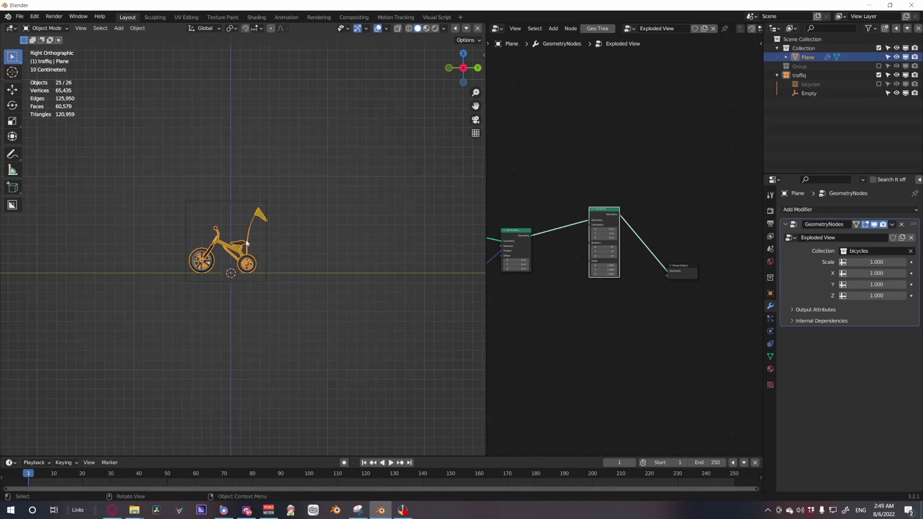
left_click(803, 94)
left_click_drag(807, 94, 548, 276)
scroll(548, 276, "up", 3)
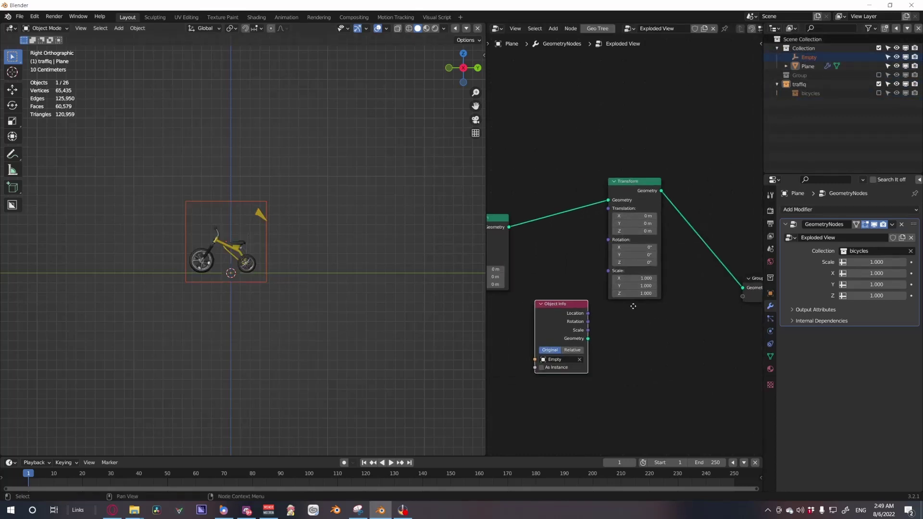
- Connect the Object Info node's Location, Rotation and Scale to the Transform node's Translation, Rotation and Scale
left_click_drag(608, 332, 626, 205)
left_click_drag(579, 325, 632, 203)
left_click_drag(579, 333, 630, 214)
left_click(587, 327)
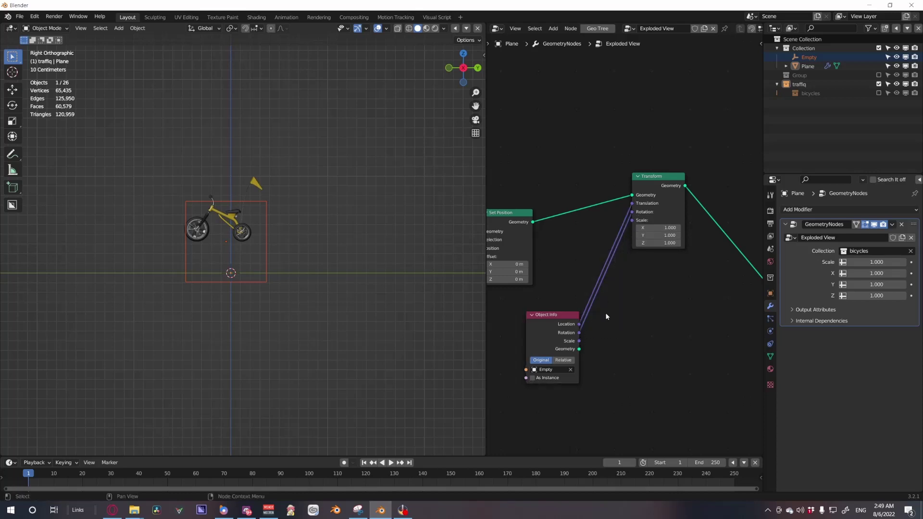
left_click_drag(579, 341, 631, 220)
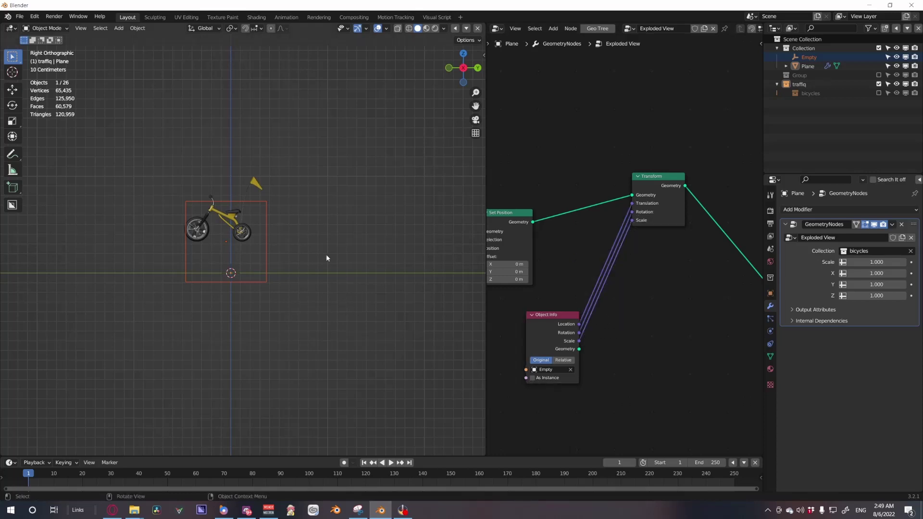
scroll(325, 254, "up", 5)
left_click_drag(563, 342, 501, 347)
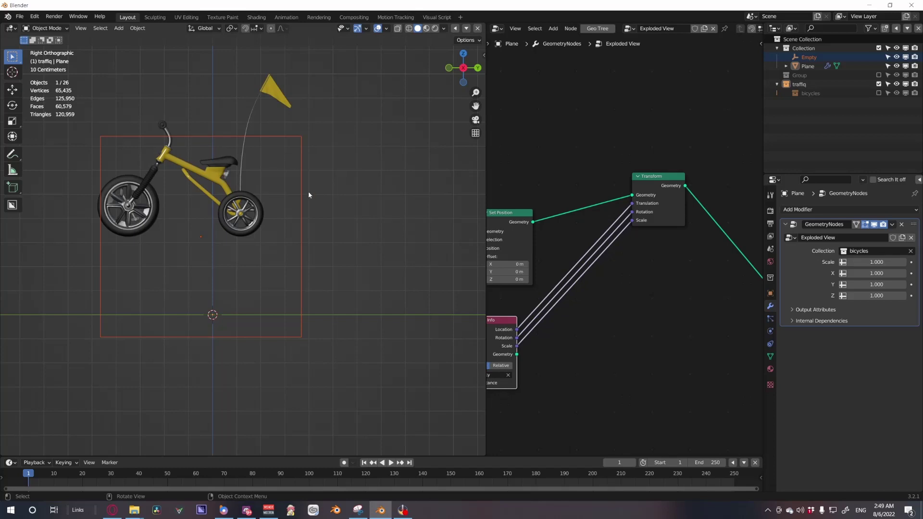
- Try to reset the origin with Set Origin and to move the cube empty
key("g")
right_click(339, 262)
mouse_move(339, 261)
middle_mouse_down()
mouse_move(346, 248)
mouse_move(336, 246)
middle_mouse_up()
scroll(329, 244, "down", 5)
left_click(137, 28)
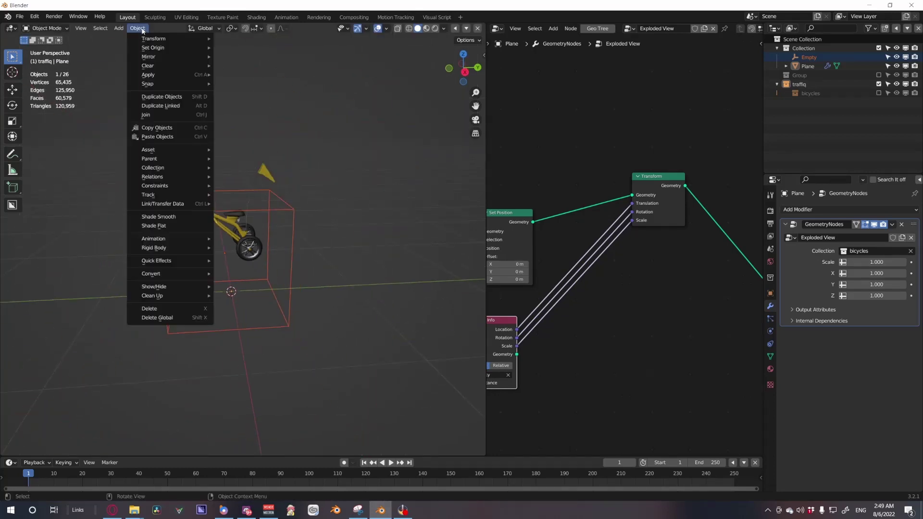
mouse_move(144, 48)
left_click(255, 57)
left_click(242, 221)
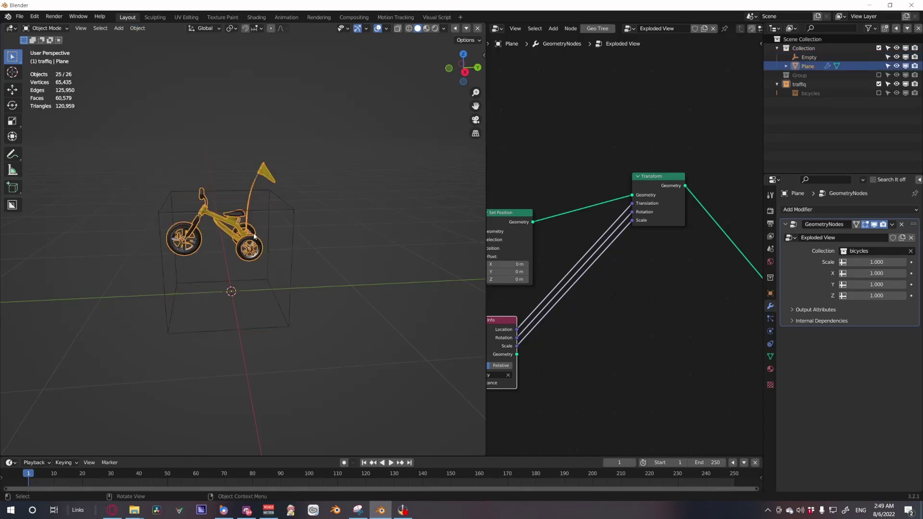
left_click(286, 218)
left_click(293, 213)
key("g")
key("Escape")
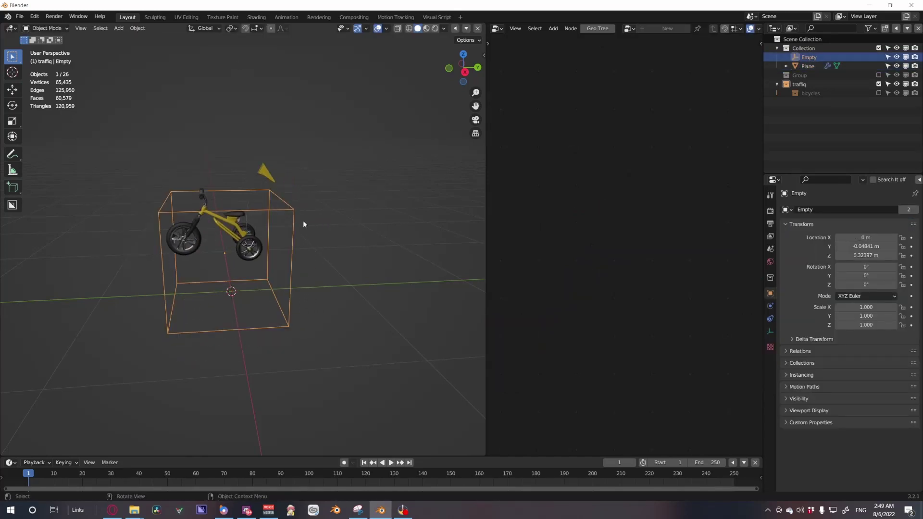
- Insert a Vector Math Add node between the Object Info Location and Transform Translation, with all three vector components at -0.5
left_click(255, 246)
middle_click_drag(569, 282, 615, 254)
key("shift+a")
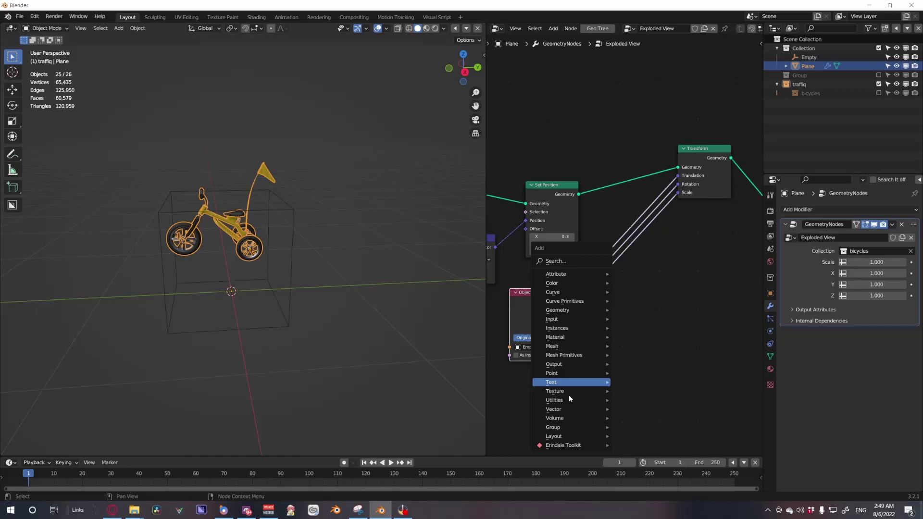
mouse_move(572, 409)
left_click(641, 435)
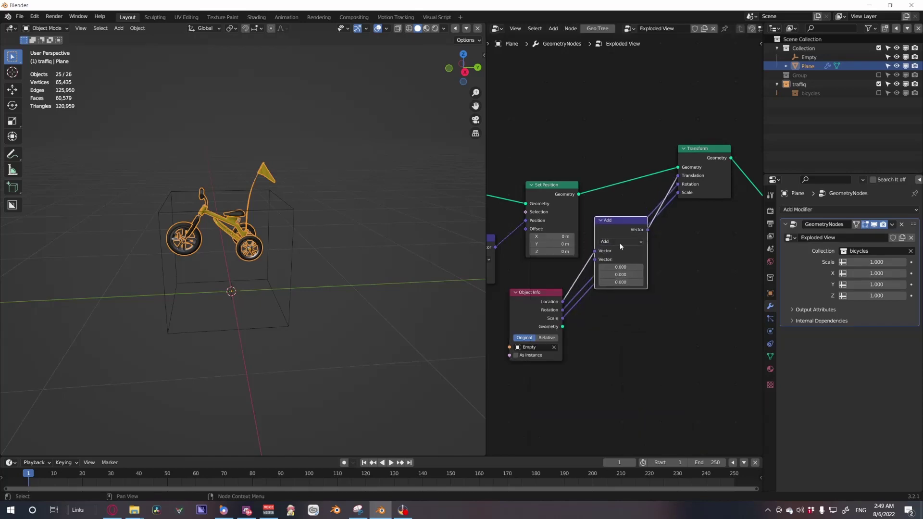
left_click_drag(621, 268, 622, 282)
type("-0.5")
key("Return")
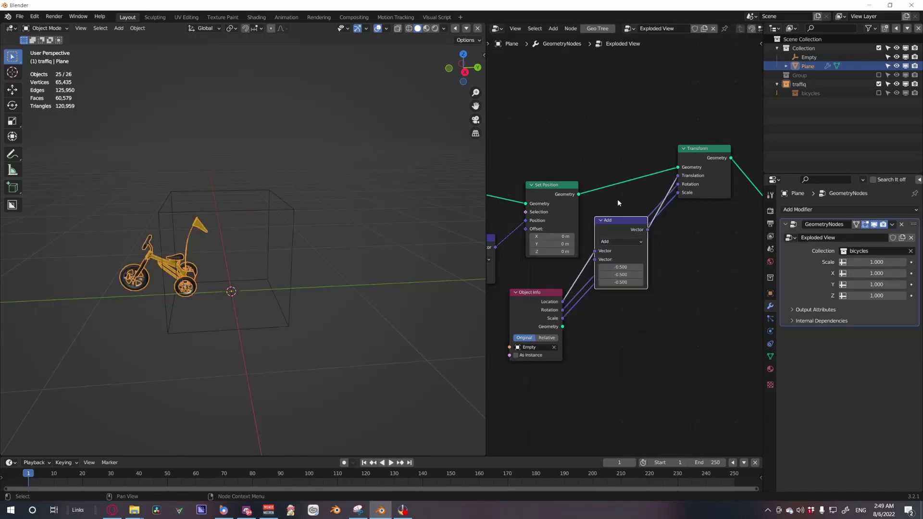
- In right orthographic view, set the Add node's Y to 0.090 and Z to -0.330 to fit the trike inside the cube
middle_click_drag(316, 262, 320, 238)
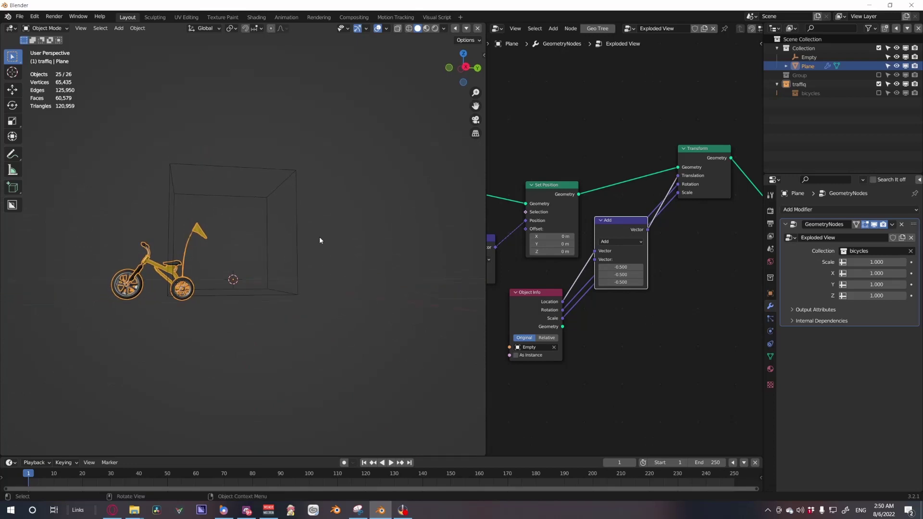
key("KP_1")
key("KP_3")
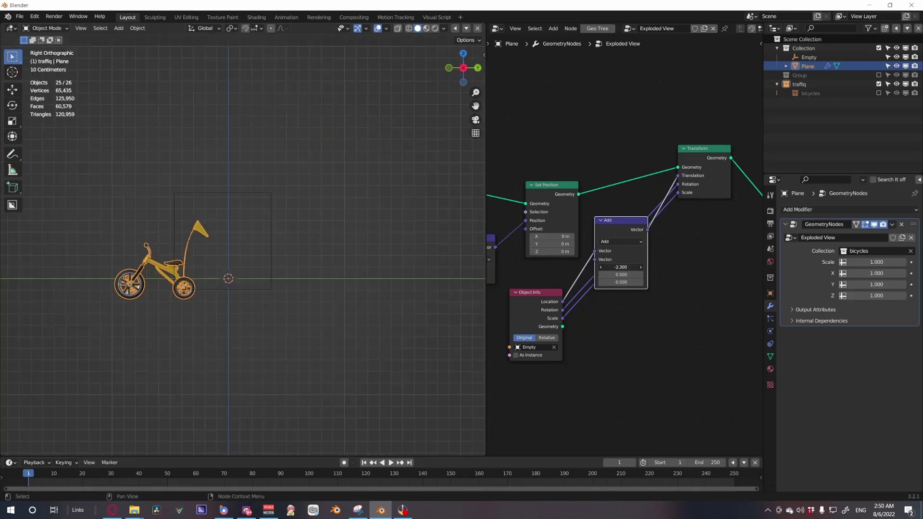
key("ctrl+z")
mouse_move(621, 274)
left_mouse_down()
mouse_move(601, 274)
mouse_move(657, 274)
mouse_move(624, 277)
left_mouse_up()
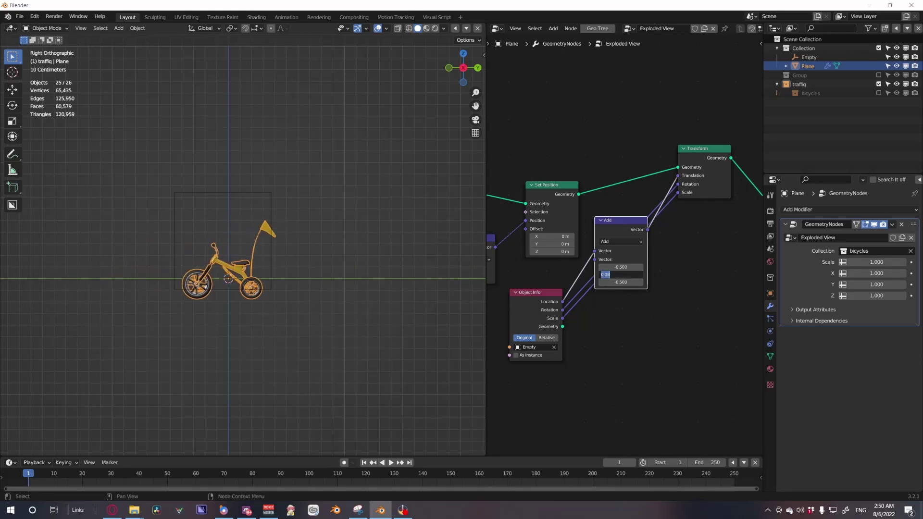
type("0")
key("Return")
mouse_move(621, 275)
left_mouse_down("shift")
mouse_move(657, 275)
mouse_move(637, 274)
left_mouse_up("shift")
left_click_drag(621, 267, 595, 282, "shift")
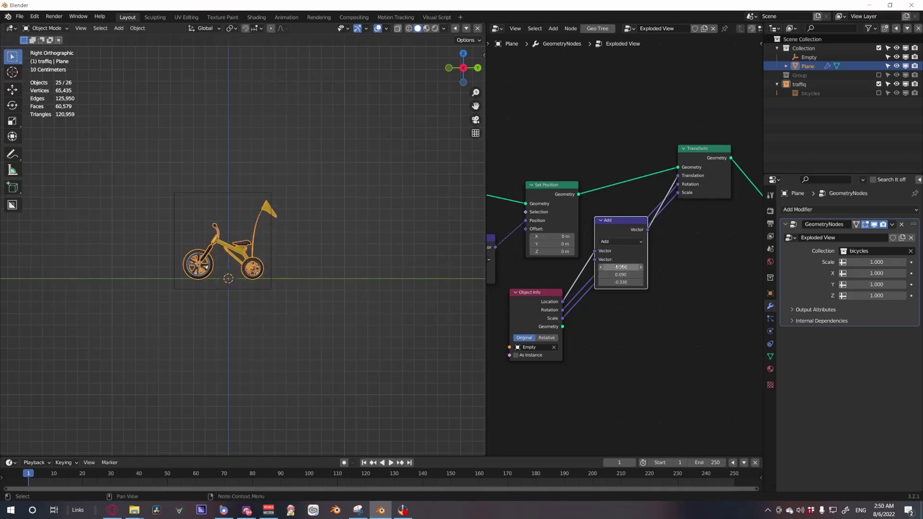
- In front orthographic view, set the Add node's X to -0.020 to centre the trike in the cube
middle_click_drag(414, 332, 220, 243)
key("KP_3")
key("KP_1")
left_click_drag(623, 267, 644, 267)
middle_click_drag(394, 299, 287, 212)
- Try moving the cube empty to test whether the trike follows it, and cancel the move
left_click(277, 186)
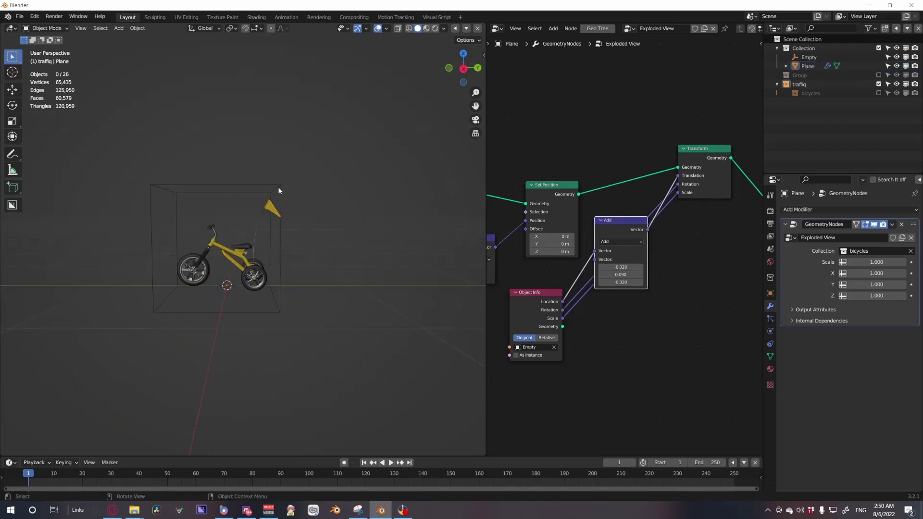
left_click(276, 186)
key("g")
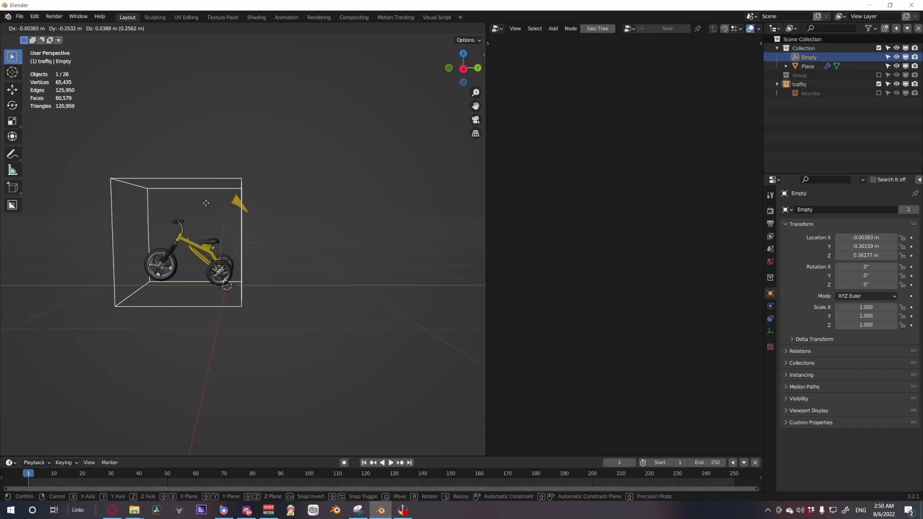
key("Escape")
middle_click_drag(303, 239, 255, 236)
left_click(322, 220)
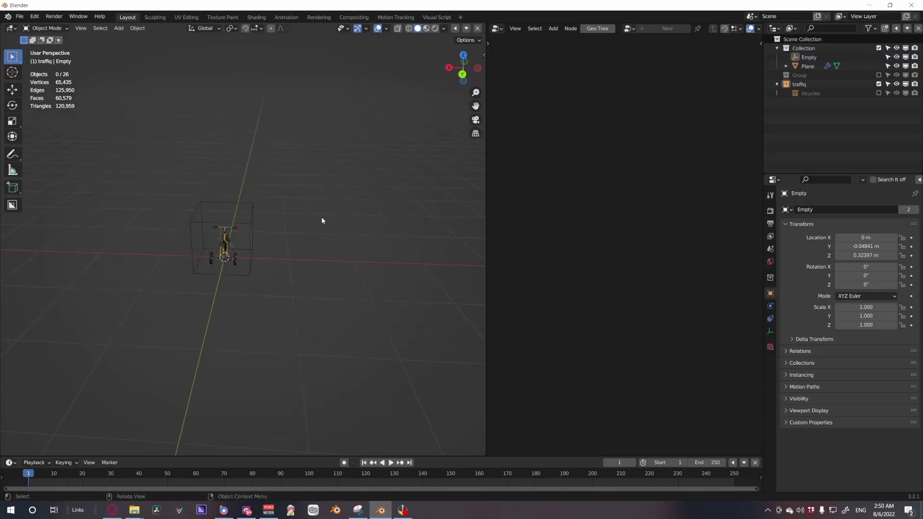
- Select the trike and shift the Transform node farther from the Add node in the node tree
left_click(218, 248)
left_click(232, 239)
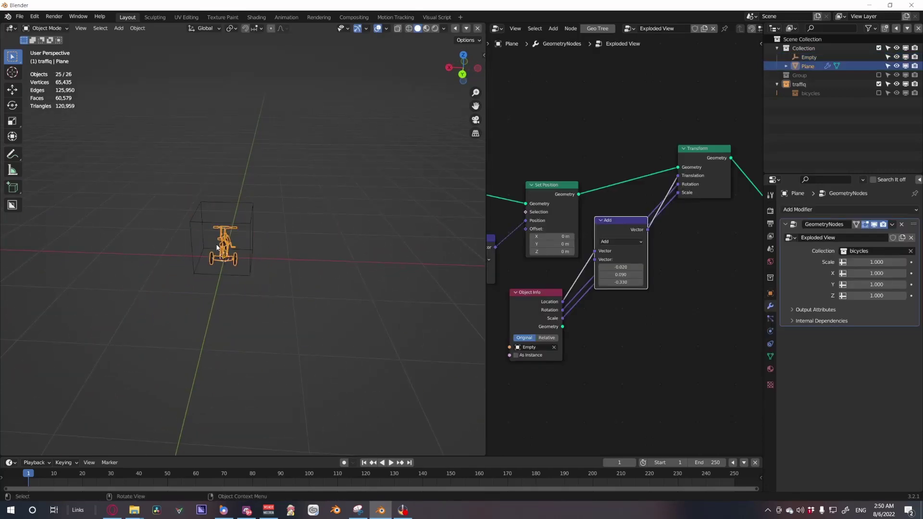
middle_click_drag(746, 193, 686, 239)
left_click_drag(622, 198, 637, 230)
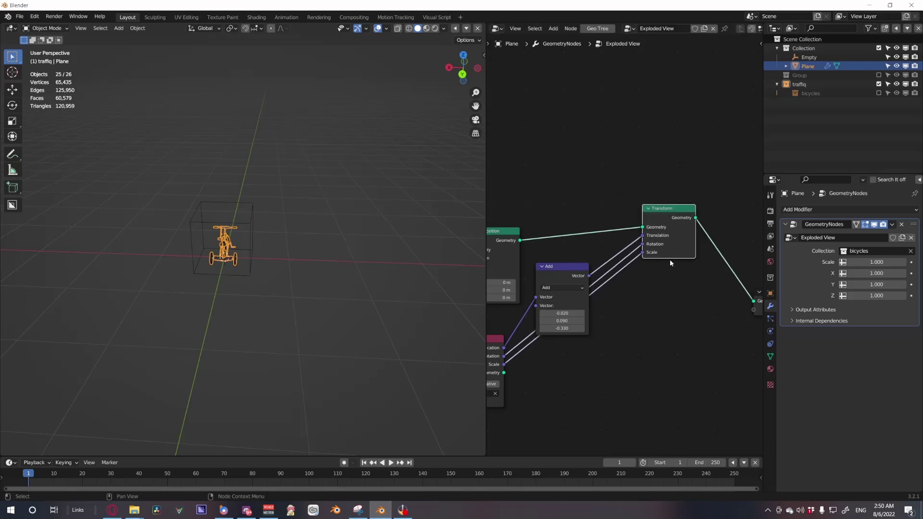
scroll(625, 242, "down", 2)
- Try scaling and rotating the cube empty to test the trike's response, and revert those transforms
left_click(241, 221)
key("s")
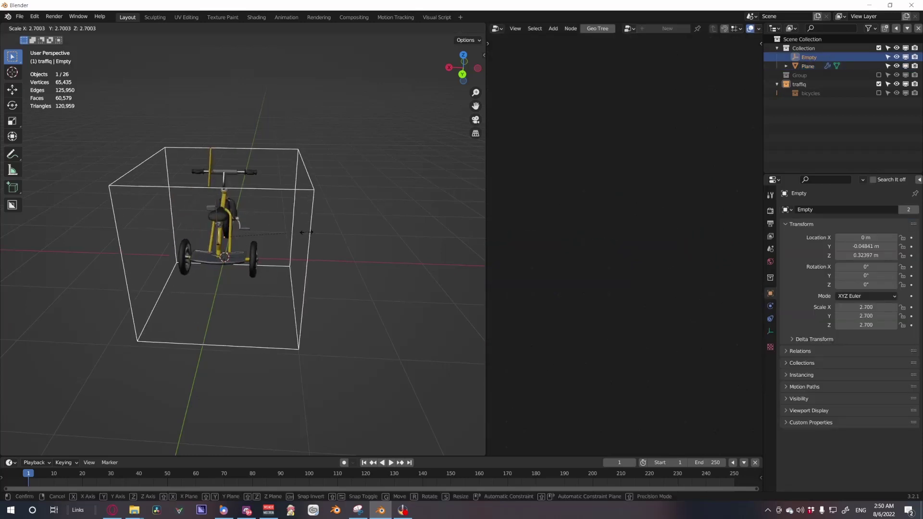
right_click(290, 259)
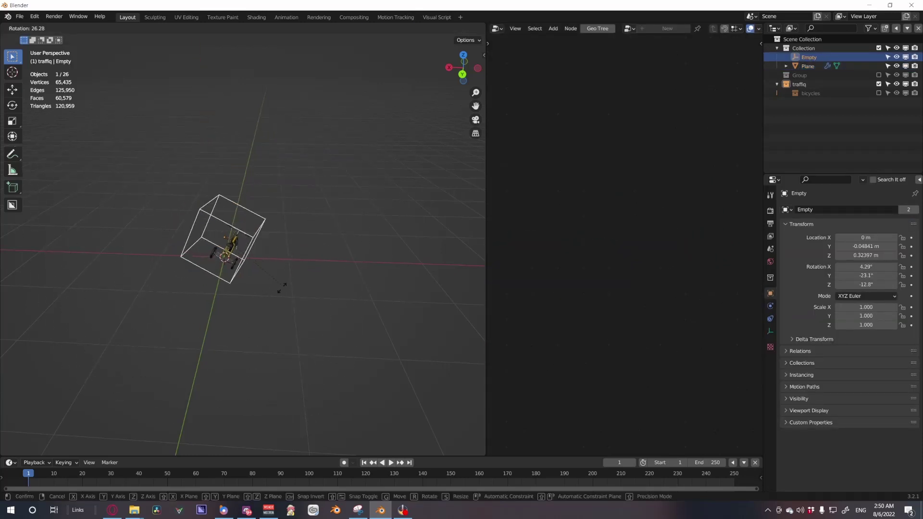
left_click(244, 228)
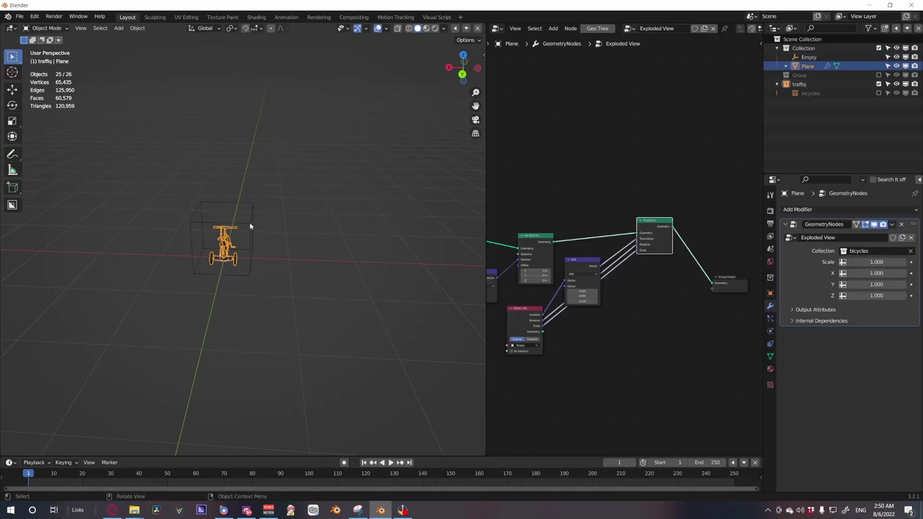
left_click(250, 222)
key("s")
left_click(443, 206)
scroll(240, 254, "down", 6)
middle_click_drag(218, 272, 318, 261)
key("ctrl+z")
scroll(231, 255, "up", 4)
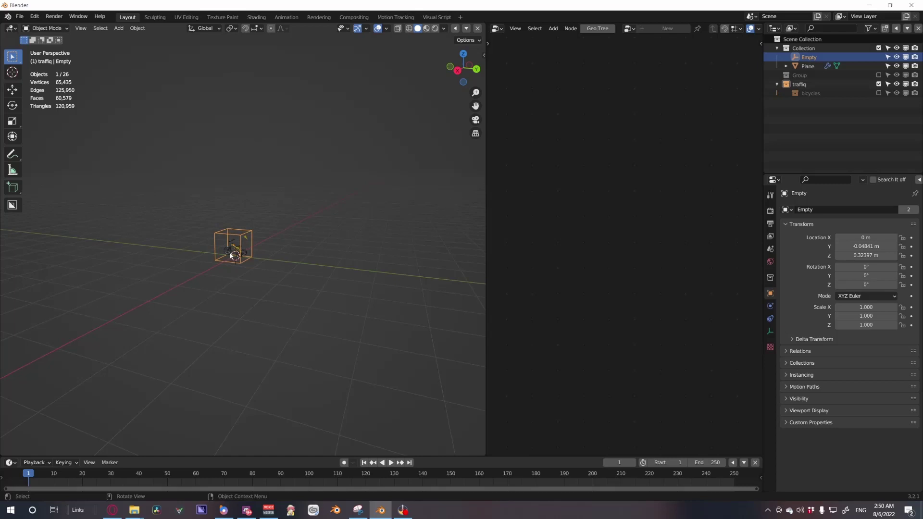
middle_click_drag(230, 255, 270, 251)
scroll(270, 251, "up", 7)
- Select the trike and move the Group Output node away from the Transform node to make room for another node
left_click(241, 250)
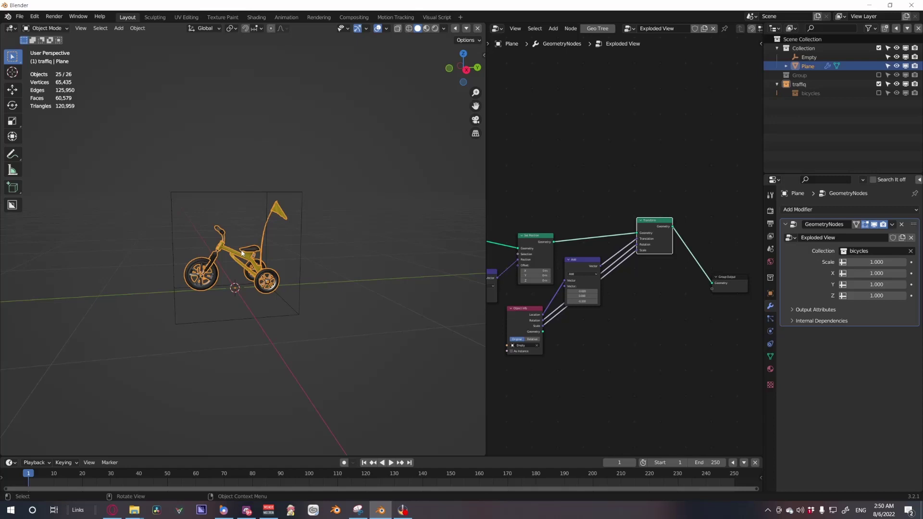
middle_click_drag(704, 249, 638, 248)
left_click_drag(653, 276, 731, 230)
middle_click_drag(730, 230, 648, 245)
left_click(647, 241)
left_click_drag(647, 243, 669, 245)
- Create a new material on the trike's Plane object and name it Instances
left_click(770, 369)
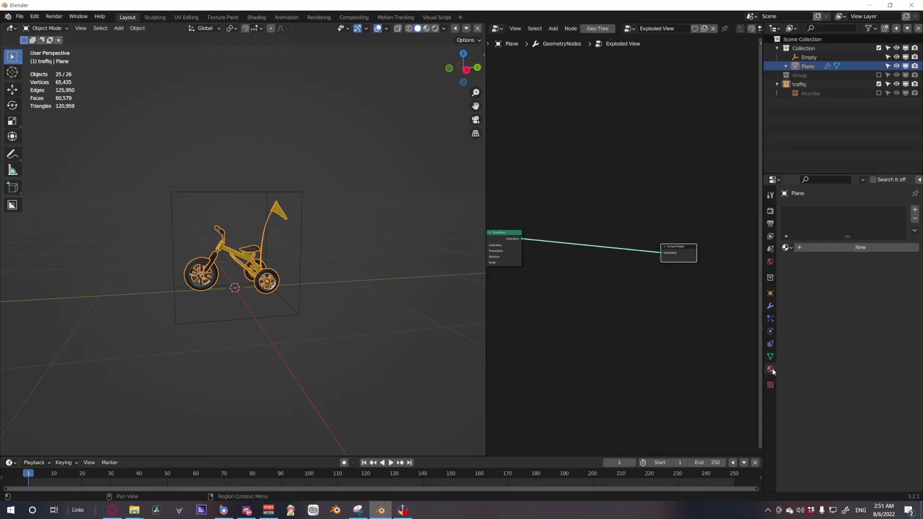
left_click(820, 246)
type("Instances")
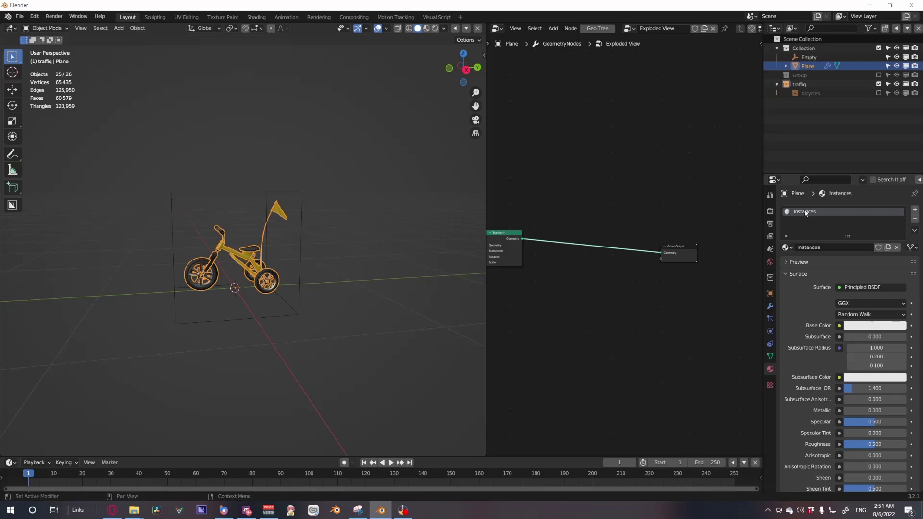
- Insert a Set Material node between Transform and Group Output, and assign the Instances material to it
middle_click_drag(637, 211, 669, 224)
key("shift+a")
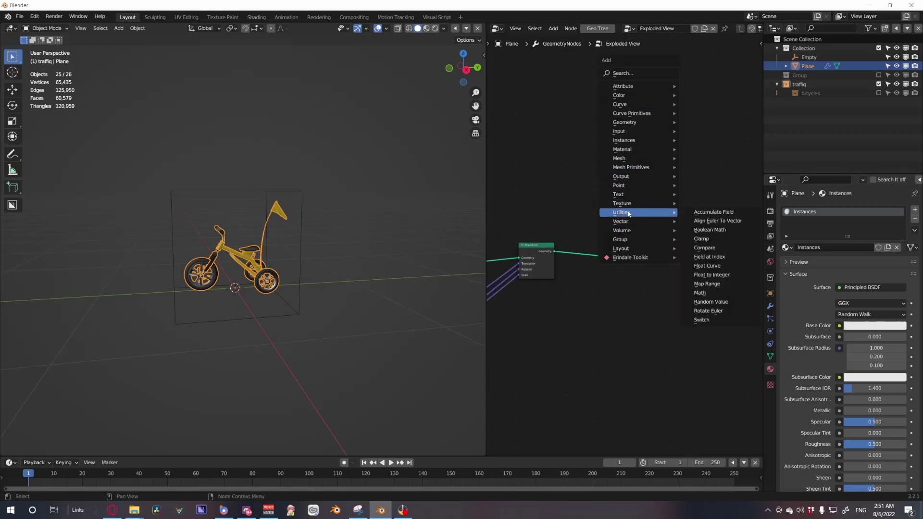
mouse_move(637, 207)
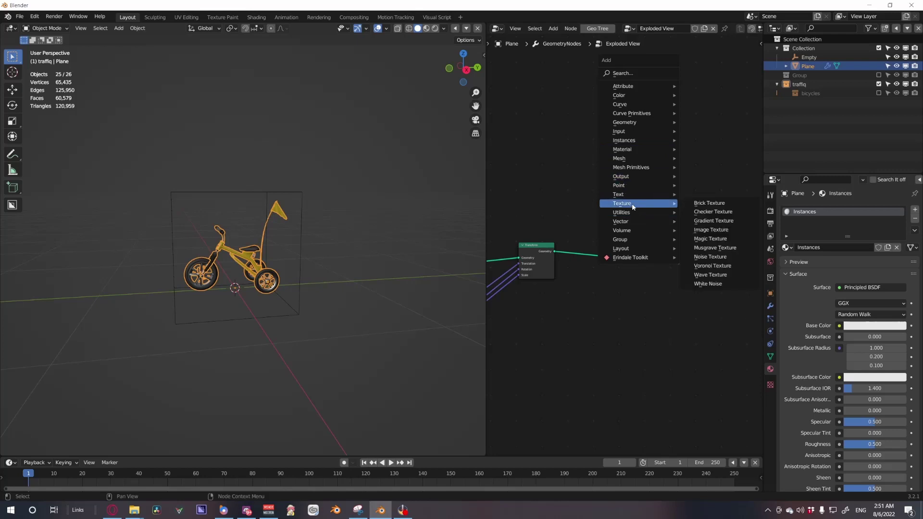
mouse_move(635, 152)
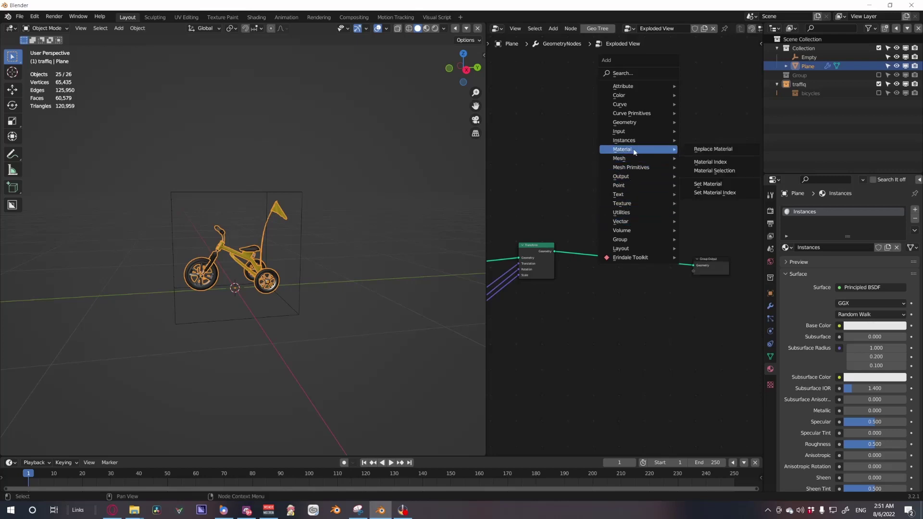
left_click(708, 184)
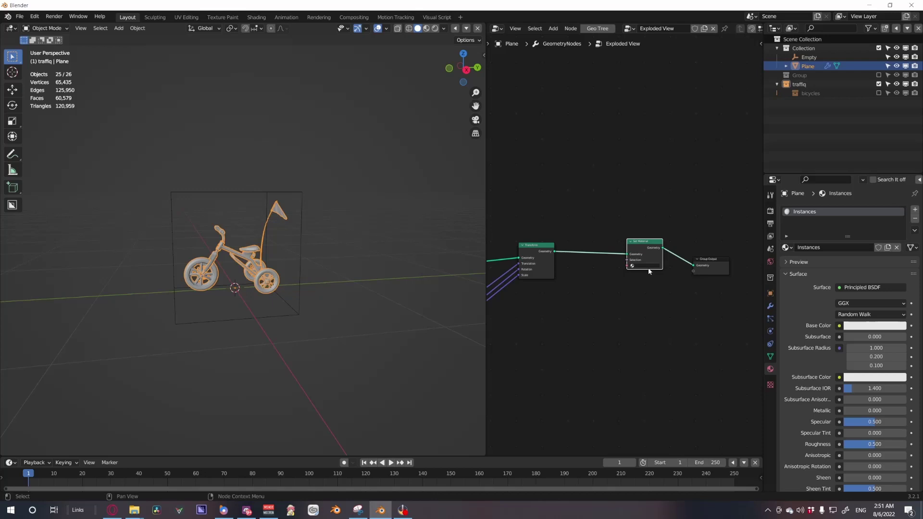
left_click(648, 266)
left_click(645, 280)
scroll(631, 235, "up", 3)
- Switch the viewport to Material Preview, deselect the trike and inspect its new material up close
key("z")
left_click(323, 307)
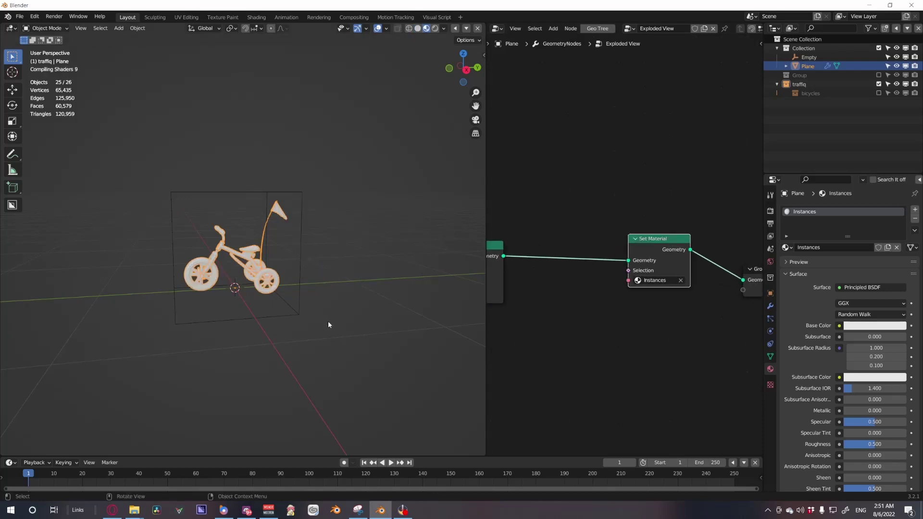
left_click(353, 280)
scroll(353, 280, "up", 10)
scroll(353, 282, "down", 10)
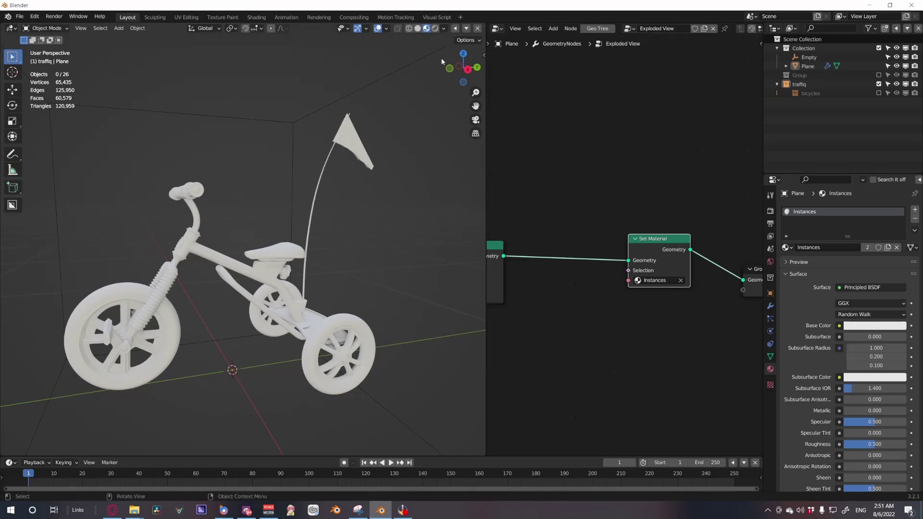
middle_click_drag(242, 315, 298, 318)
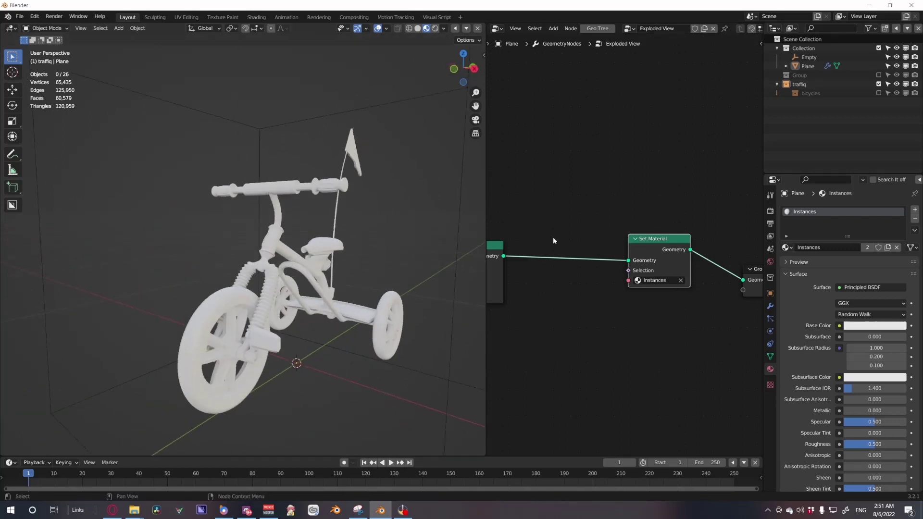
- Switch the node editor to the Instances material's shader nodes and move the Principled BSDF node to make room
left_click(798, 274)
left_click(798, 275)
middle_click_drag(616, 297, 618, 296)
left_click(592, 30)
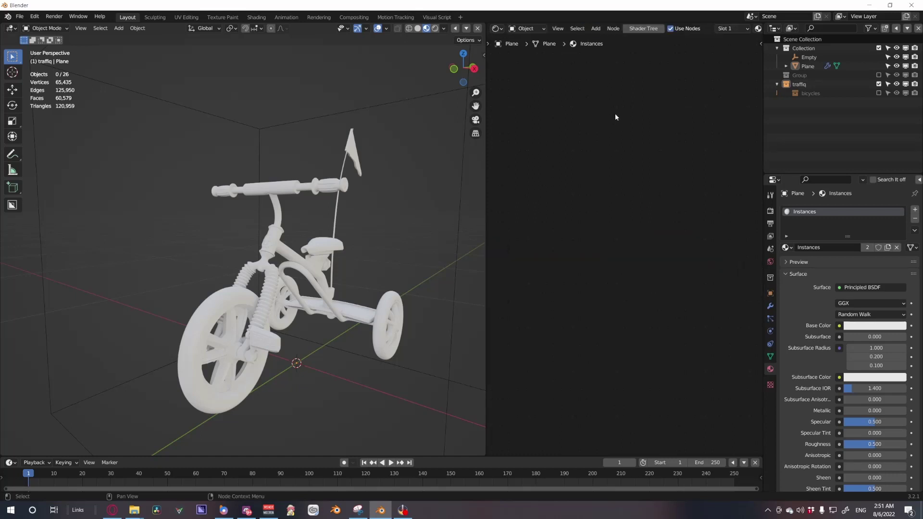
key("Home")
left_click_drag(649, 250, 579, 247)
left_click(677, 242)
middle_click_drag(549, 230, 603, 230)
scroll(604, 228, "up", 2)
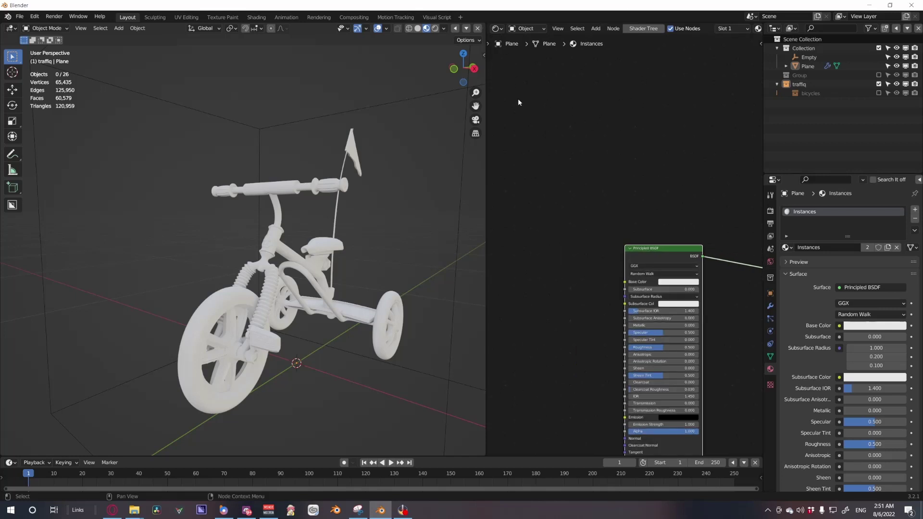
key("shift+a")
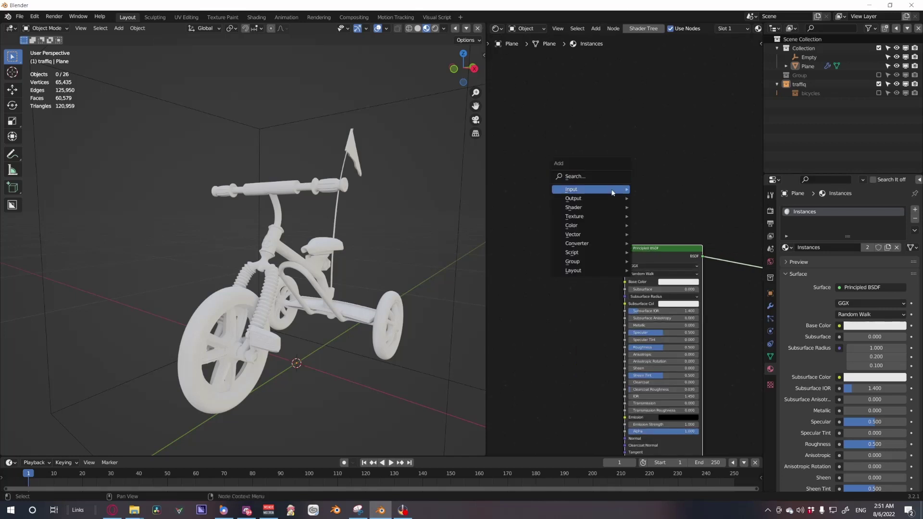
mouse_move(606, 189)
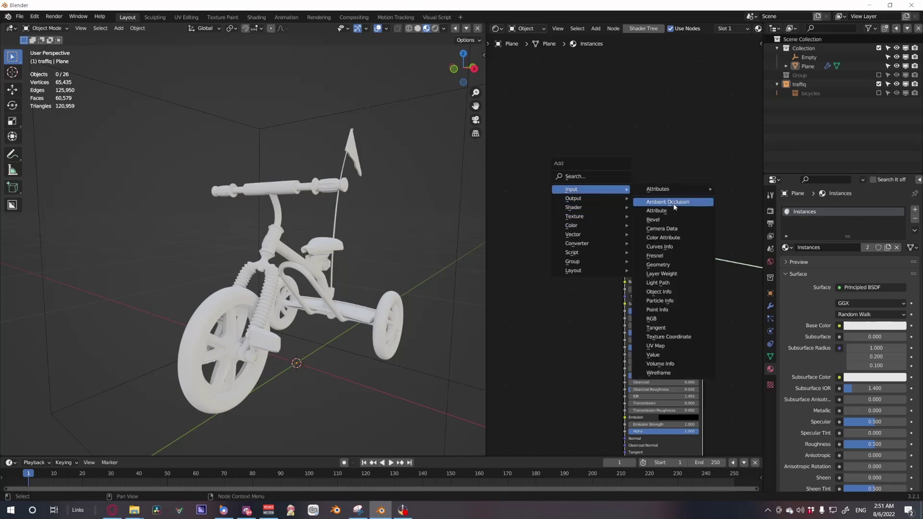
left_click(677, 268)
left_click(550, 259)
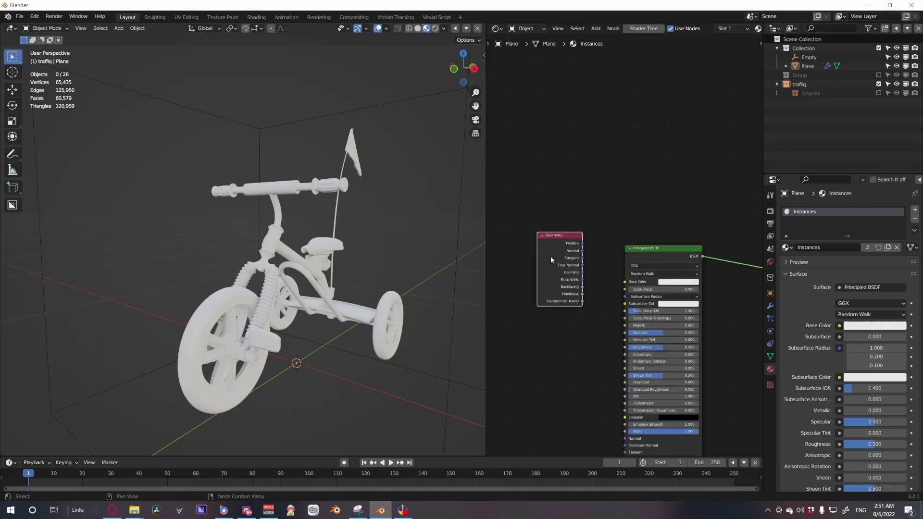
key("x")
- Add an Object Info node to the Instances material and preview its Random output on the trike parts
key("shift+a")
mouse_move(547, 260)
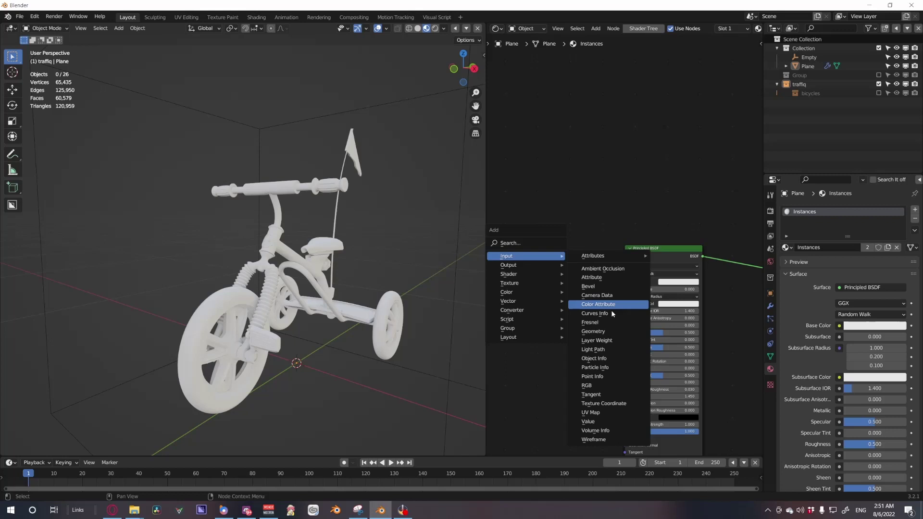
left_click(595, 358)
left_click(525, 272)
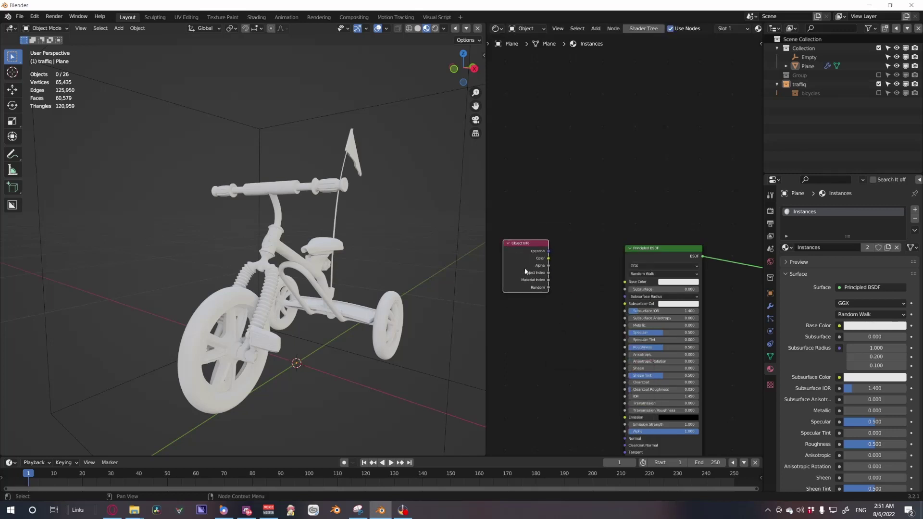
left_click(546, 289, "ctrl+shift")
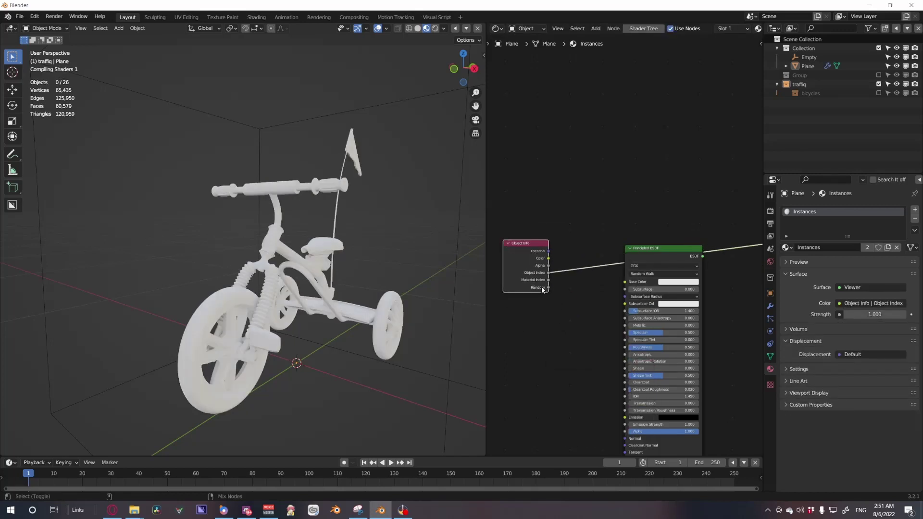
mouse_move(327, 322)
middle_mouse_down()
mouse_move(275, 315)
mouse_move(336, 298)
mouse_move(308, 302)
mouse_move(319, 312)
middle_mouse_up()
scroll(275, 315, "up", 4)
scroll(308, 302, "down", 8)
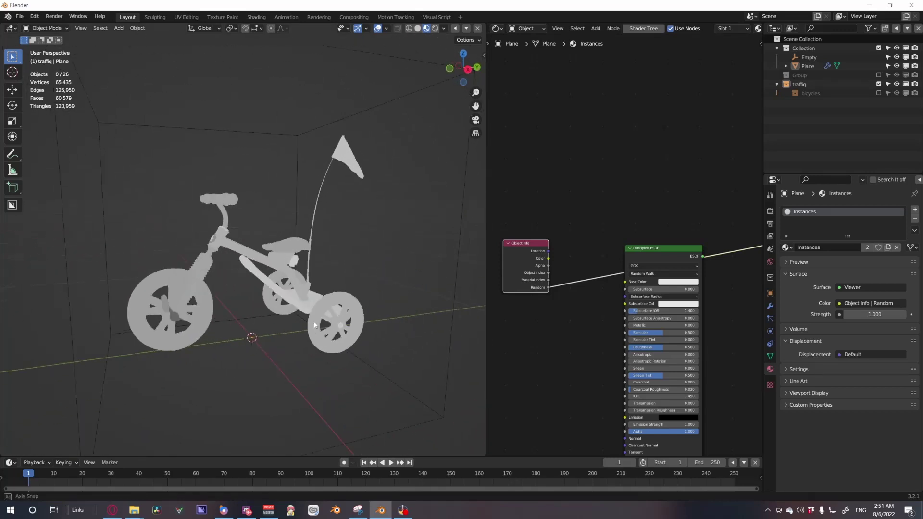
scroll(296, 316, "up", 5)
scroll(308, 314, "up", 3)
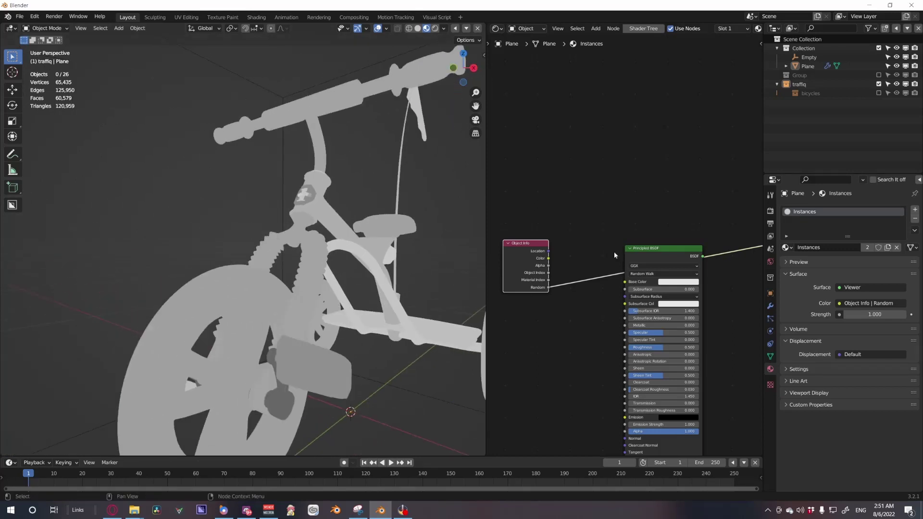
- Insert a ColorRamp node after the Random output of the Object Info node
scroll(585, 254, "down", 2)
middle_click_drag(585, 255, 625, 248)
left_click_drag(559, 249, 501, 248)
key("shift+a")
mouse_move(595, 287)
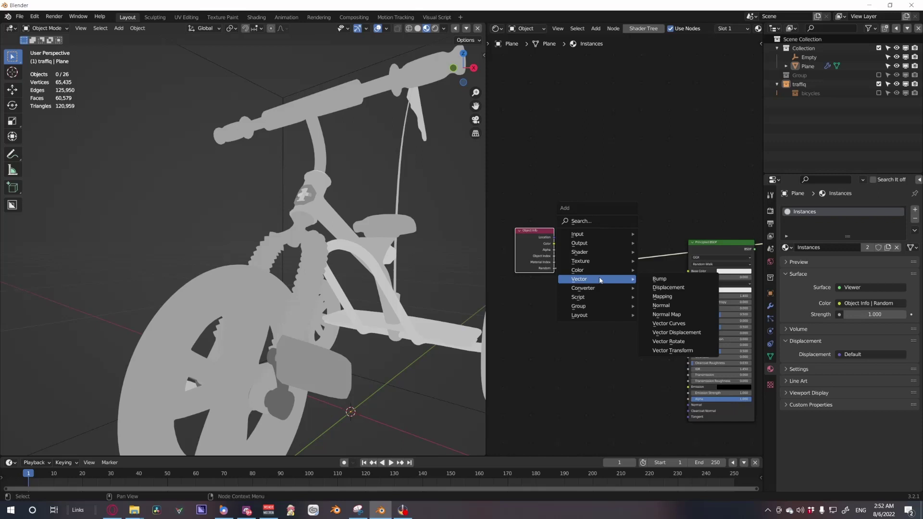
left_click(665, 306)
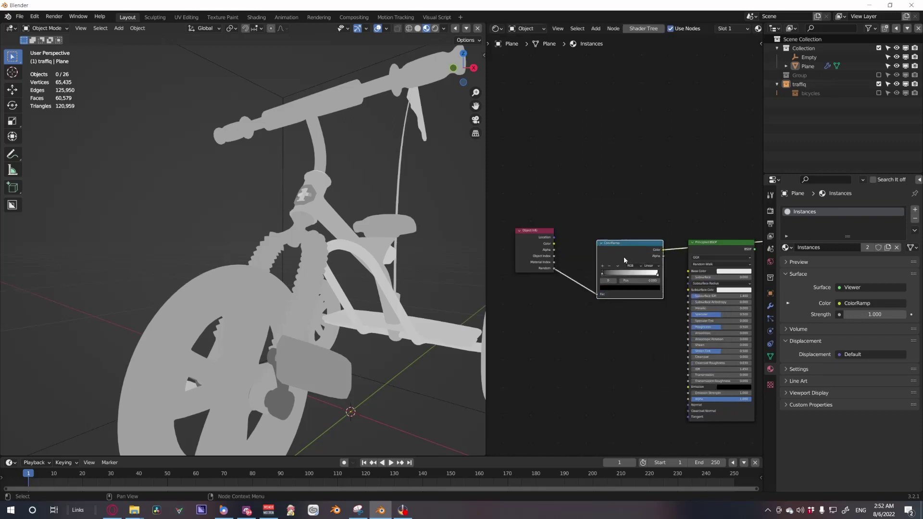
left_click(612, 246)
- Set the ColorRamp's color mode to HSL with Near hue interpolation
scroll(615, 247, "up", 2)
left_click(649, 264)
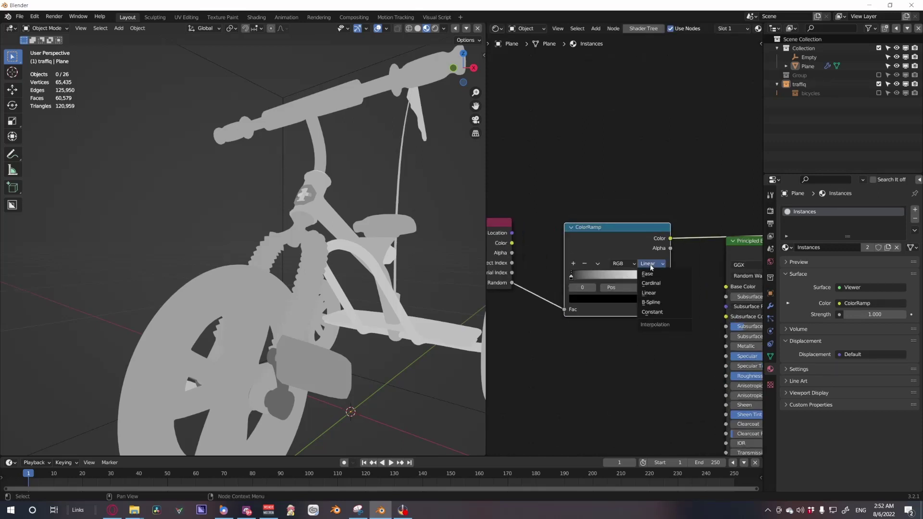
left_click(649, 269)
left_click(623, 264)
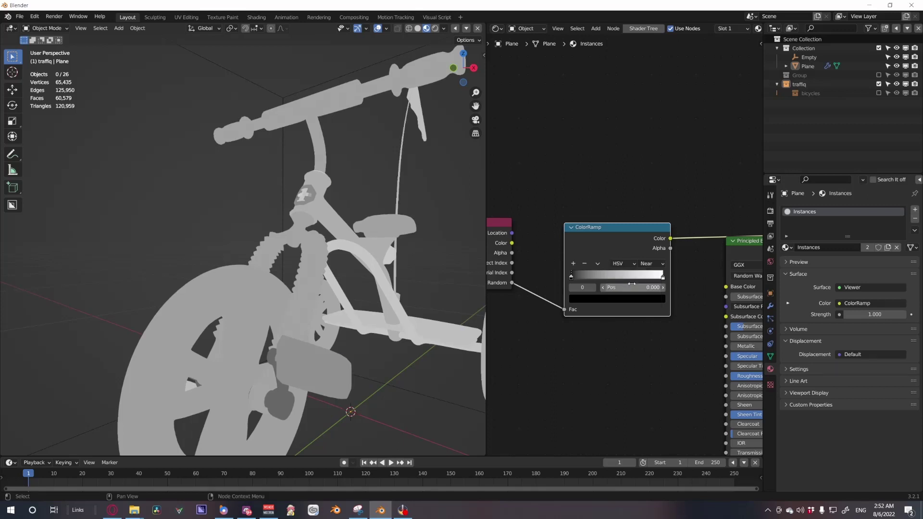
left_click(619, 265)
left_click(619, 293)
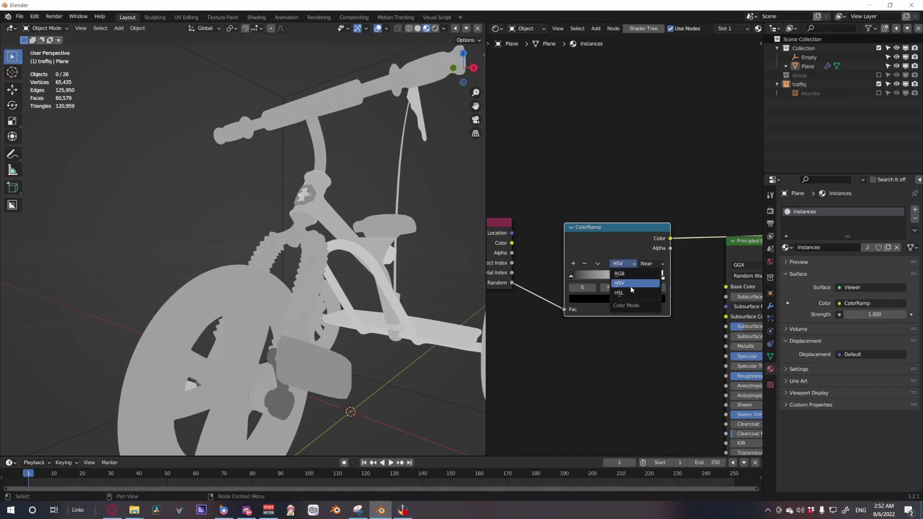
- Move the ColorRamp's white stop to about 0.62 and color it light blue
left_click_drag(666, 280, 658, 279)
left_click_drag(655, 278, 620, 279)
left_click(634, 298)
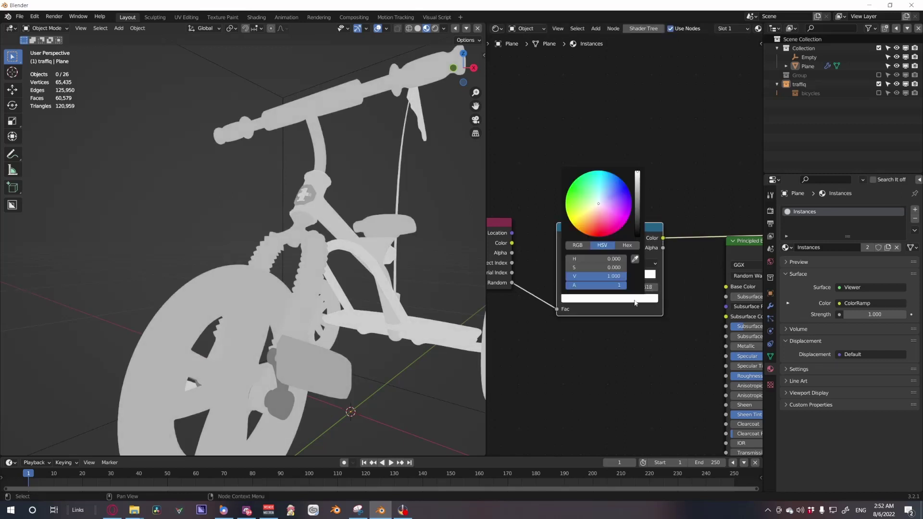
left_click(607, 216)
- Change the ColorRamp's black stop to a bright pink and keep the color mode at HSL
left_click(564, 278)
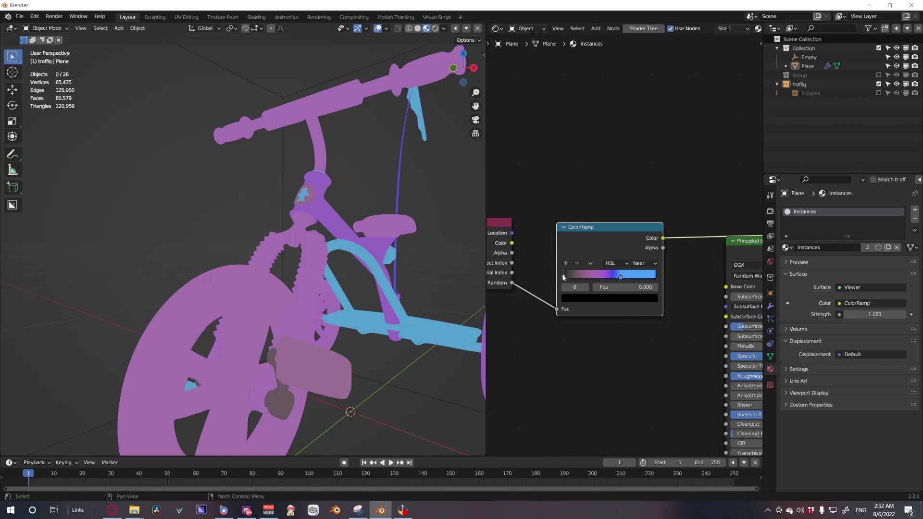
left_click(586, 299)
left_click_drag(637, 232, 637, 170)
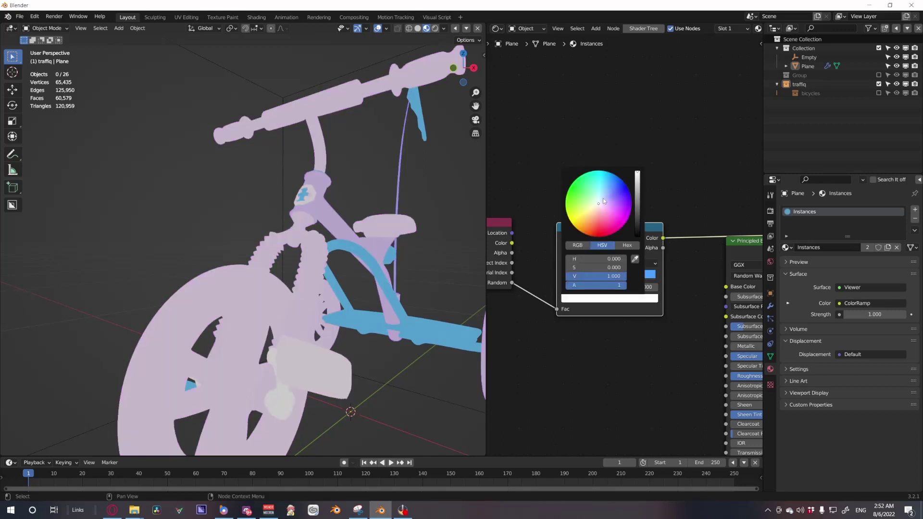
left_click_drag(605, 209, 611, 212)
scroll(589, 303, "up", 3)
left_click(609, 268)
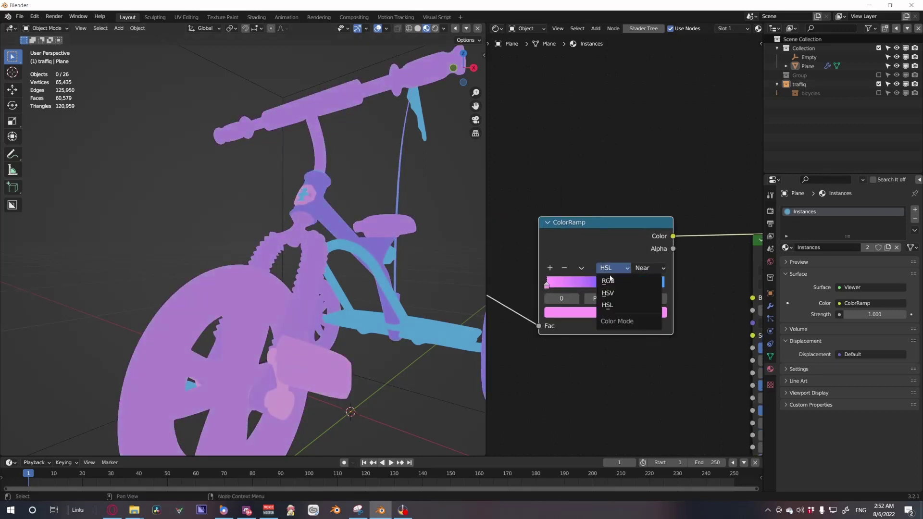
left_click(610, 305)
- Move the blue stop closer to the pink one, and add a light green stop at 0.793
left_click_drag(620, 286, 585, 283)
left_click(550, 268)
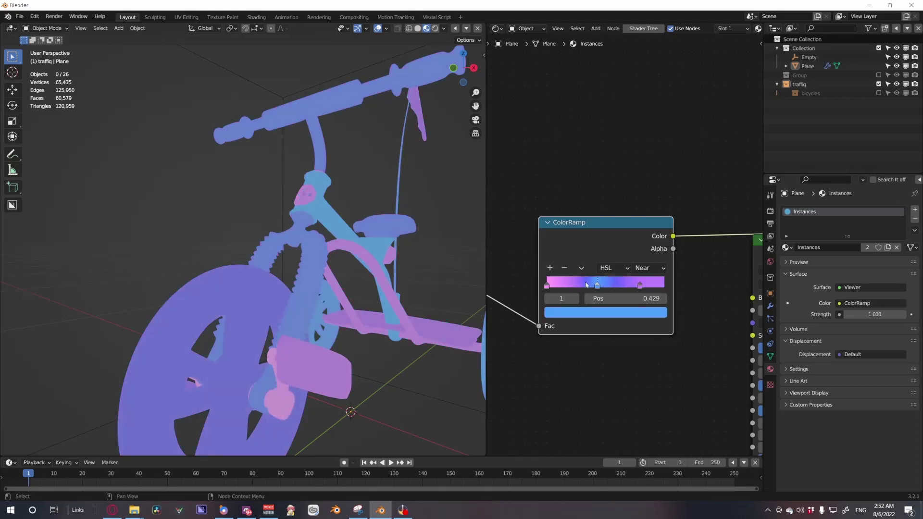
left_click(640, 286)
left_click(606, 312)
left_click(579, 178)
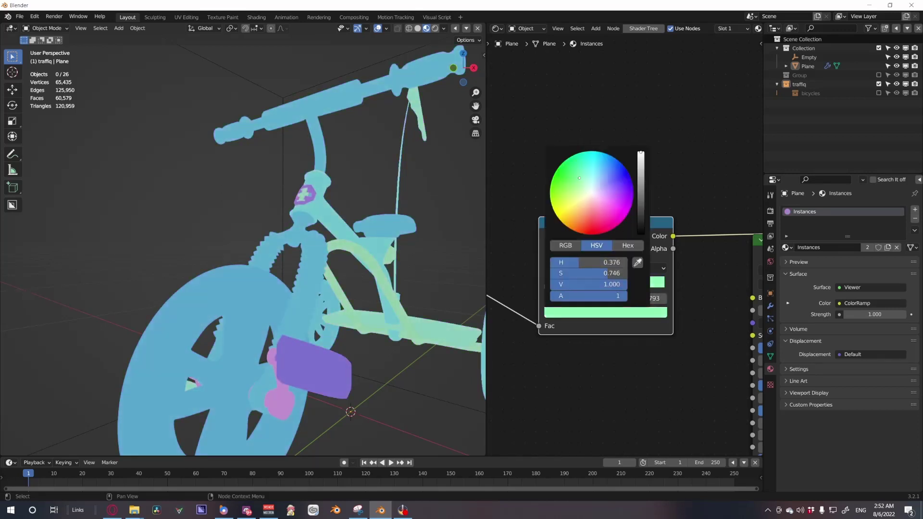
- Set the ColorRamp's hue interpolation to Far, and move the green stop to the ramp's end and the blue stop to 0.484
left_click(649, 268)
left_click(653, 293)
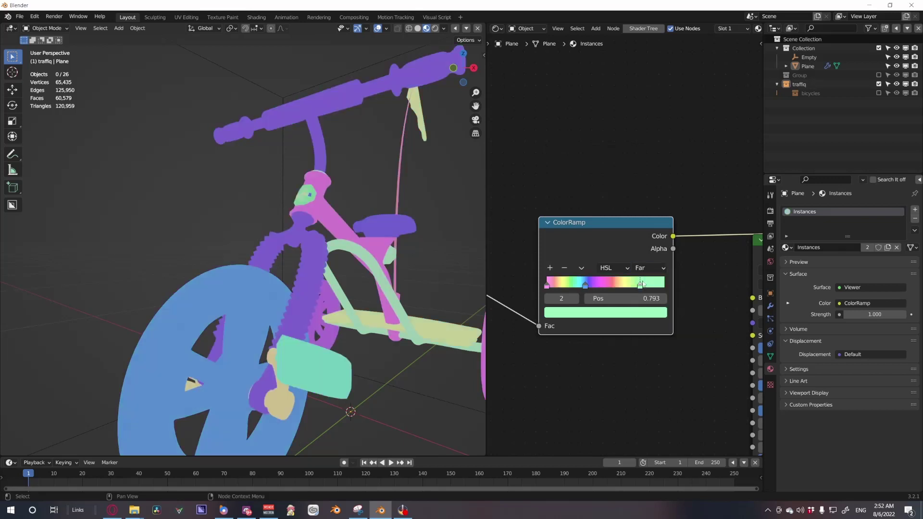
left_click_drag(641, 285, 665, 285)
left_click_drag(585, 286, 604, 286)
scroll(337, 394, "down", 5)
middle_click_drag(347, 375, 301, 358)
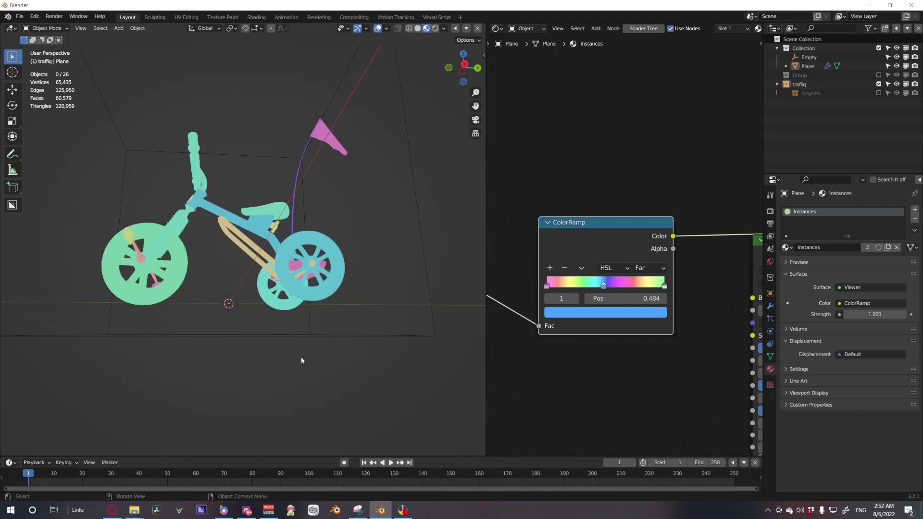
scroll(289, 357, "up", 8)
scroll(266, 328, "down", 5)
middle_click_drag(266, 328, 286, 339)
- Delete the Principled BSDF and Viewer nodes, and connect the ColorRamp's Color output directly to the Material Output's Surface
scroll(624, 242, "down", 8)
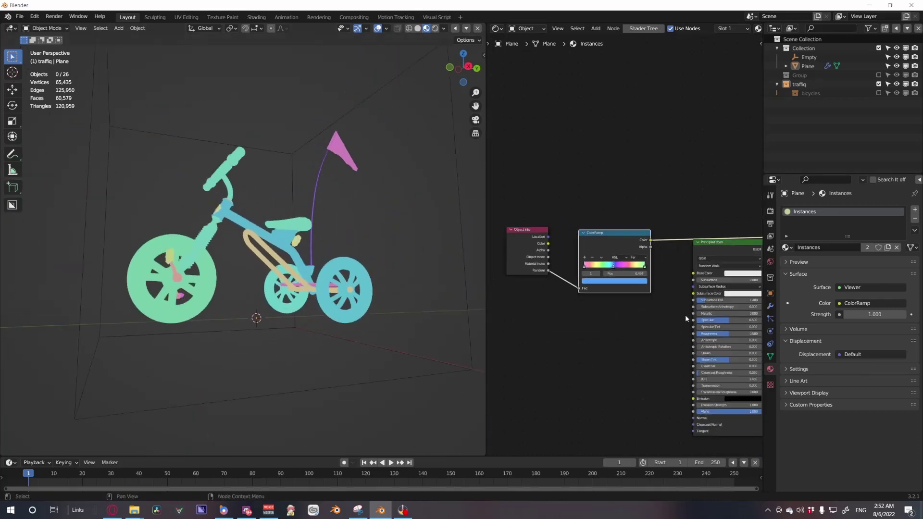
middle_click_drag(685, 315, 570, 339)
left_click(598, 273)
left_click(598, 272)
key("x")
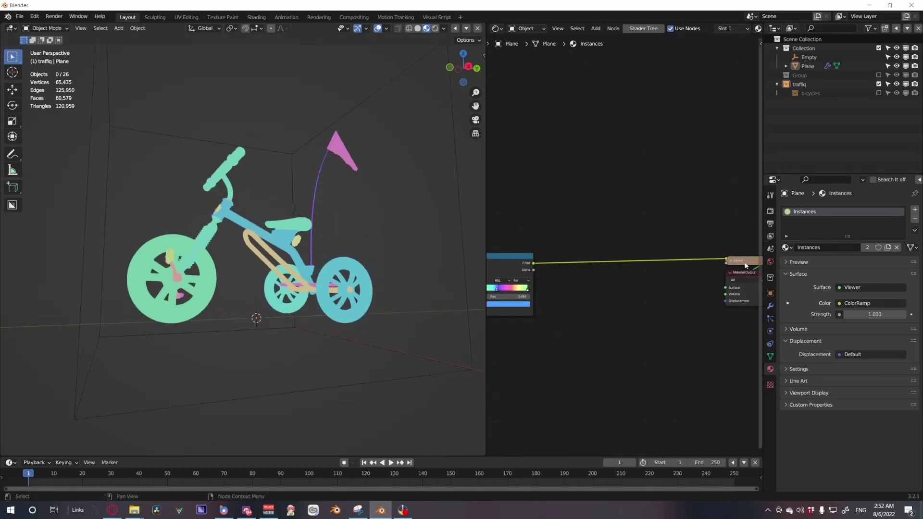
left_click_drag(743, 260, 637, 285)
key("x")
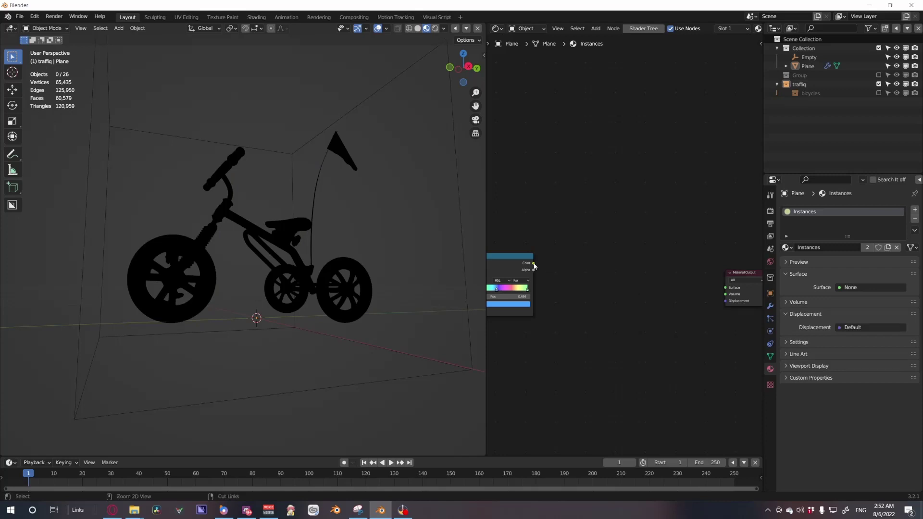
left_click_drag(534, 263, 725, 287)
- Inspect the colored trike from several angles and return to the Exploded View geometry nodes
scroll(393, 331, "up", 5)
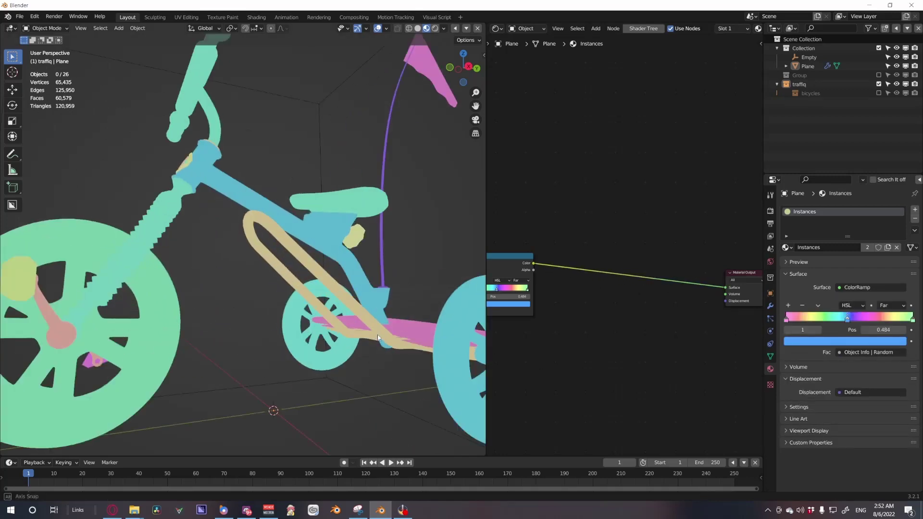
scroll(378, 338, "down", 5)
middle_click_drag(377, 337, 423, 330)
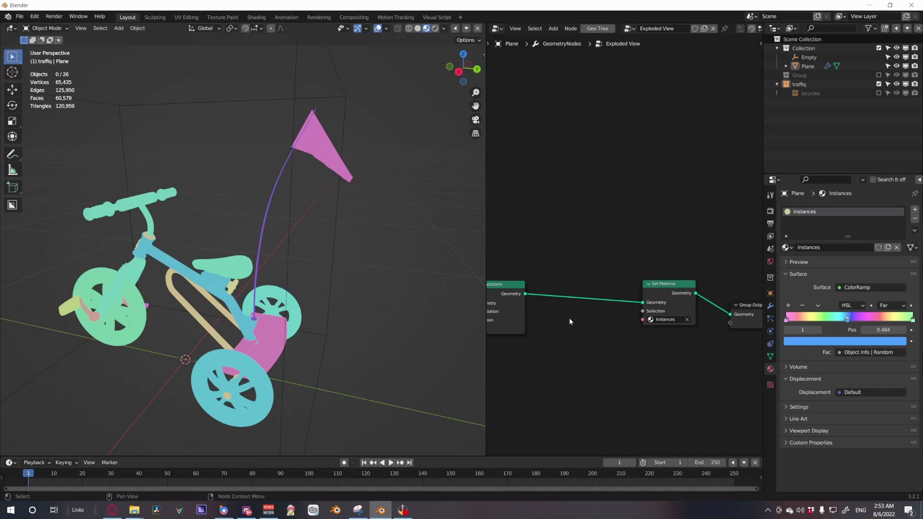
middle_click_drag(333, 329, 270, 317)
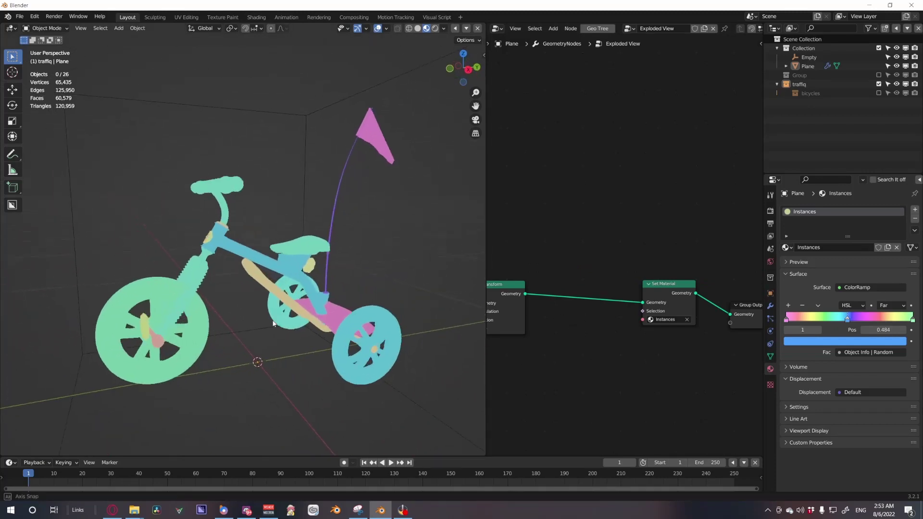
scroll(262, 312, "up", 5)
scroll(263, 315, "up", 2)
scroll(264, 316, "down", 3)
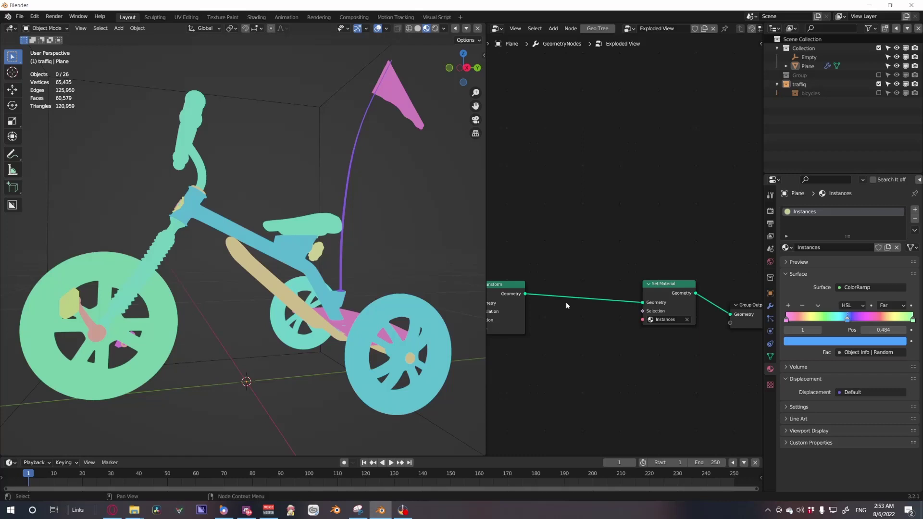
scroll(566, 310, "down", 6)
middle_click_drag(528, 315, 664, 287)
scroll(664, 288, "up", 3)
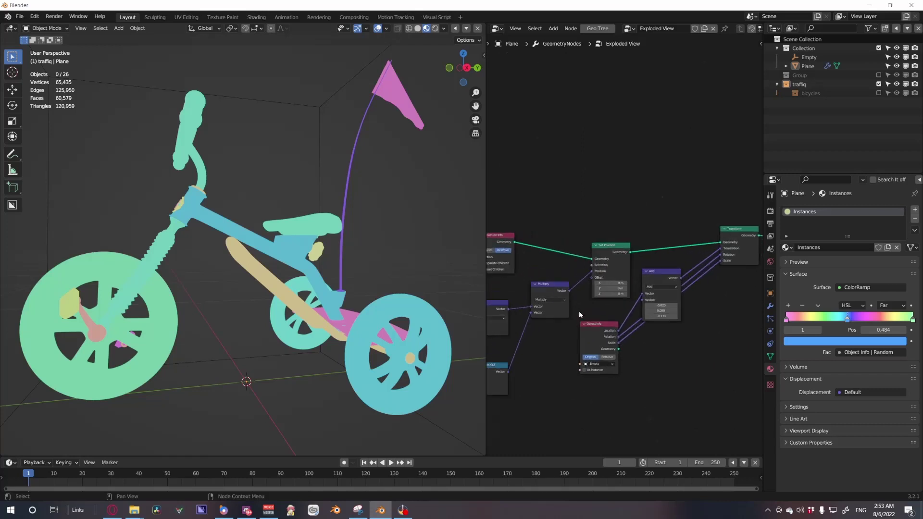
- Set the Scale of the Exploded View modifier to 1.770 to spread the trike parts apart
left_click(770, 305)
mouse_move(865, 264)
left_mouse_down()
mouse_move(882, 264)
mouse_move(865, 264)
left_mouse_up()
scroll(350, 288, "down", 9)
mouse_move(350, 288)
middle_mouse_down()
mouse_move(412, 300)
mouse_move(347, 301)
middle_mouse_up()
scroll(362, 294, "up", 8)
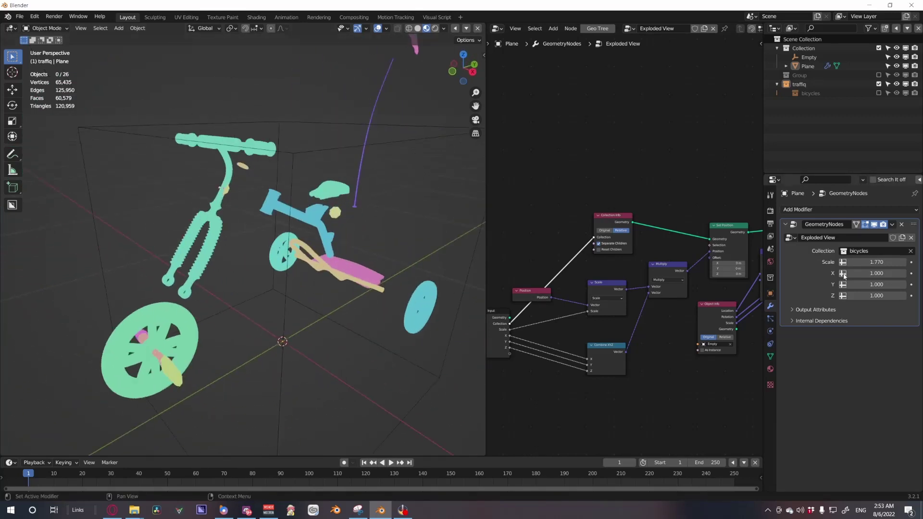
- Set the X factor of the Exploded View modifier to 1.310 and check the spread of the parts
left_click_drag(871, 273, 887, 273)
scroll(323, 291, "down", 6)
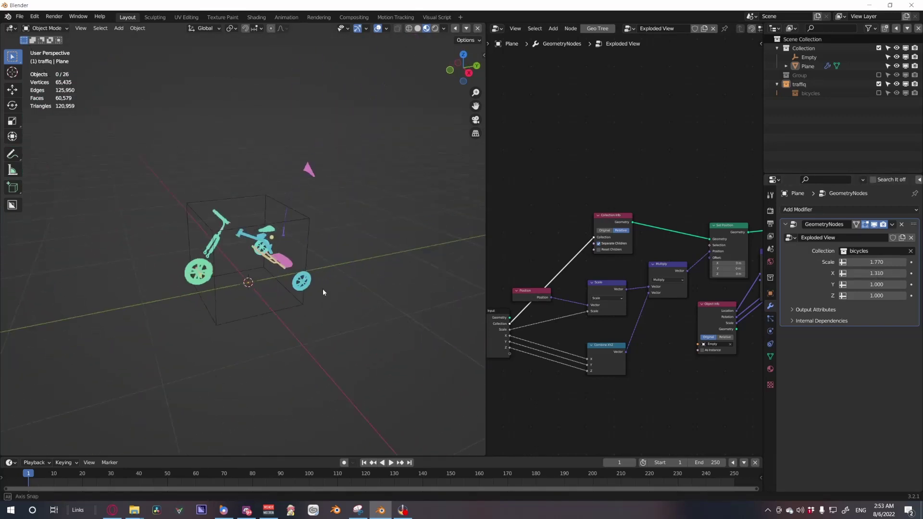
scroll(323, 290, "up", 5)
mouse_move(336, 291)
middle_mouse_down()
mouse_move(236, 271)
mouse_move(345, 289)
middle_mouse_up()
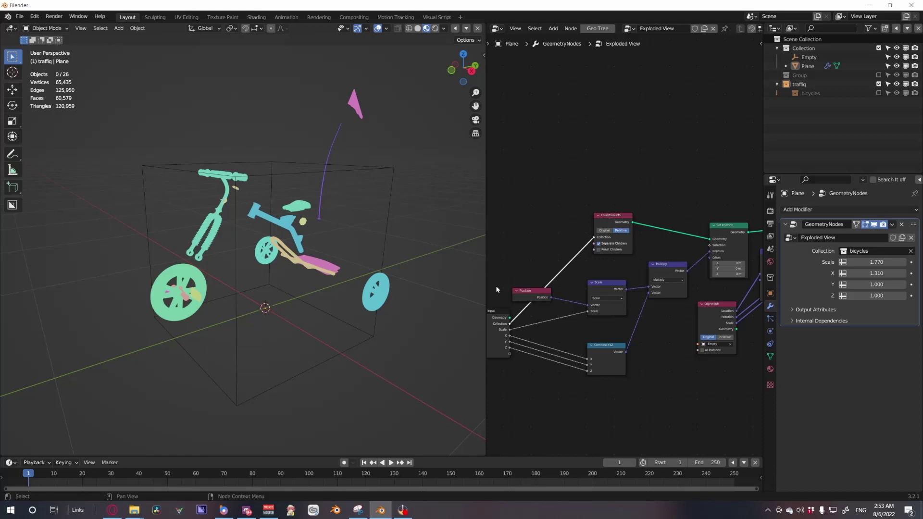
scroll(528, 321, "down", 8)
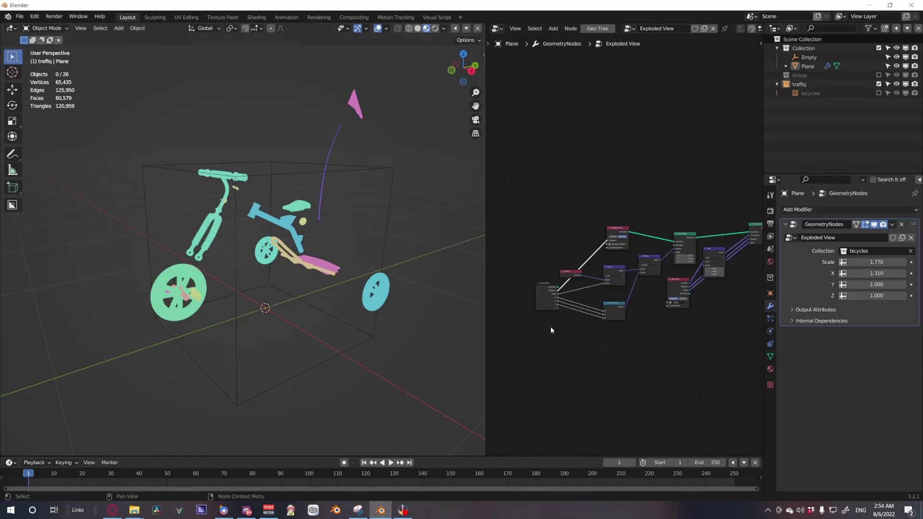
- Switch the viewport to solid shading and reset the Exploded View modifier's Scale and X to 1
middle_click_drag(639, 314, 560, 328)
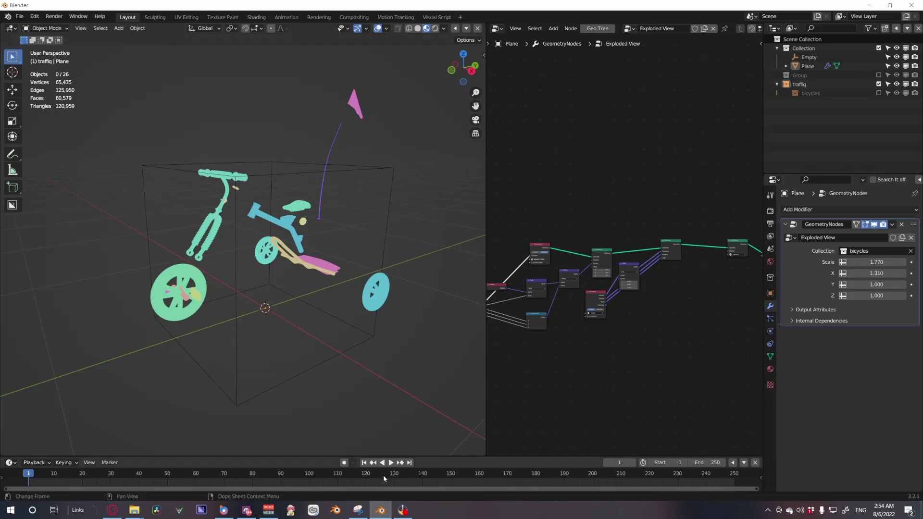
key("z")
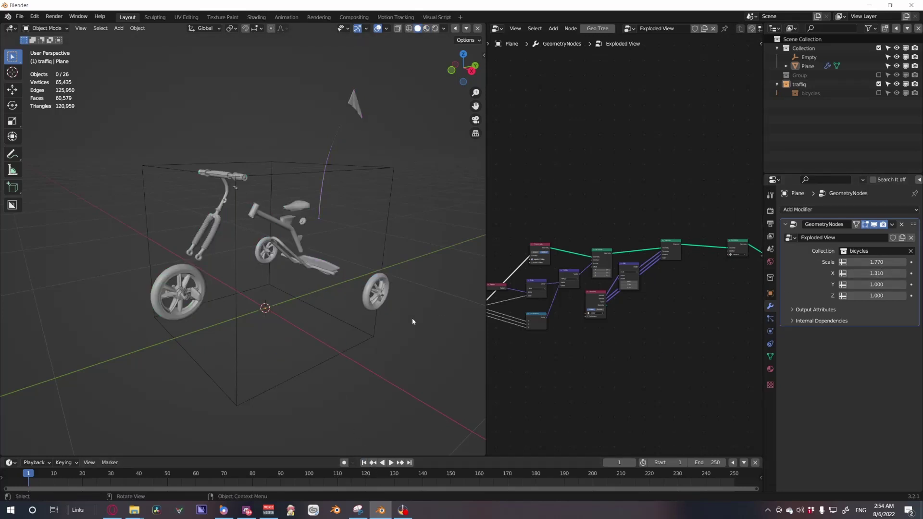
left_click(878, 262)
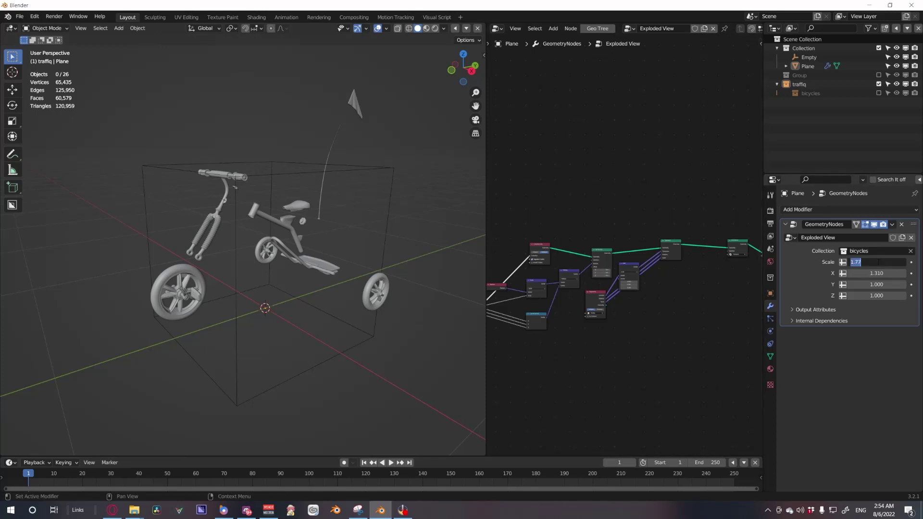
type("1")
key("Return")
left_click_drag(873, 273, 883, 273)
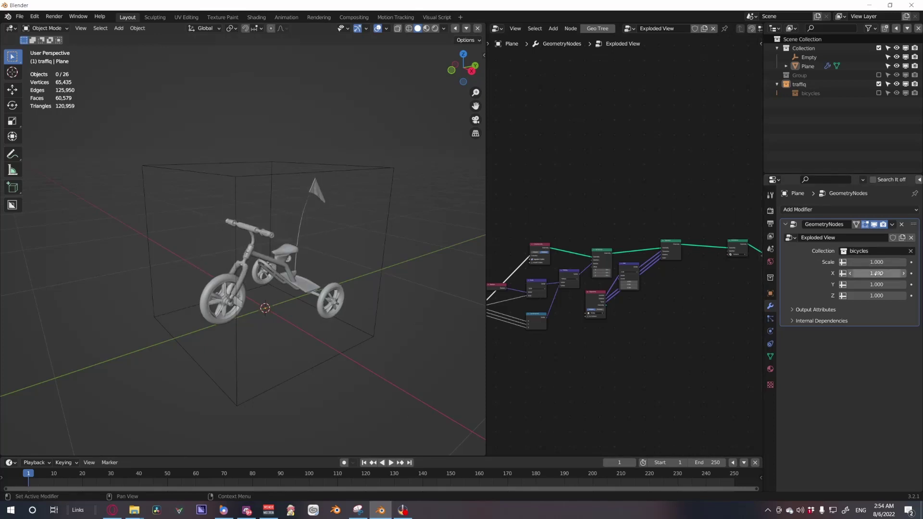
left_click(874, 273)
type("1")
key("Return")
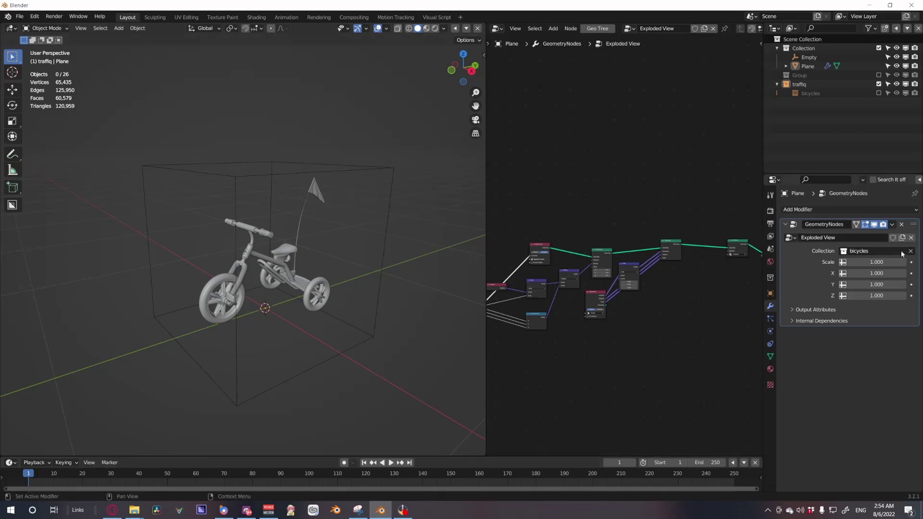
- Keyframe the modifier's Scale, X, Y and Z values at frame 1
left_click(911, 262)
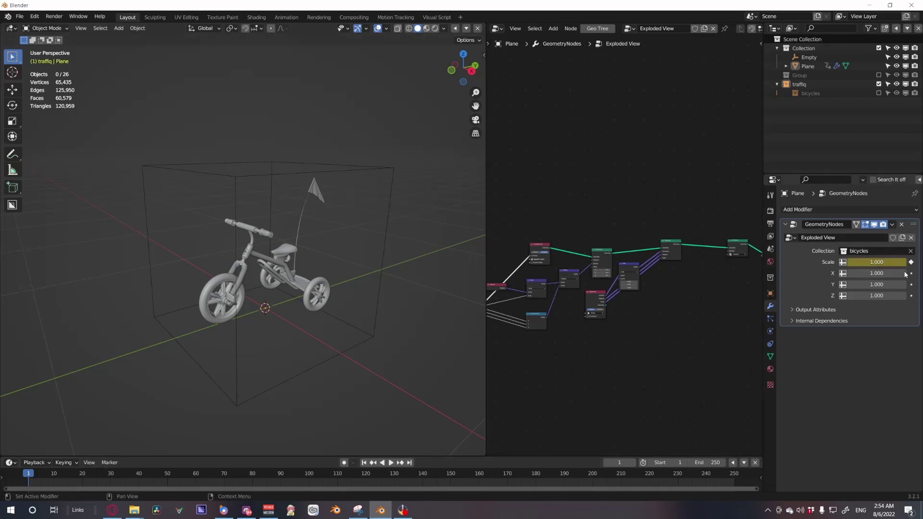
left_click(911, 273)
left_click(911, 284)
left_click(911, 295)
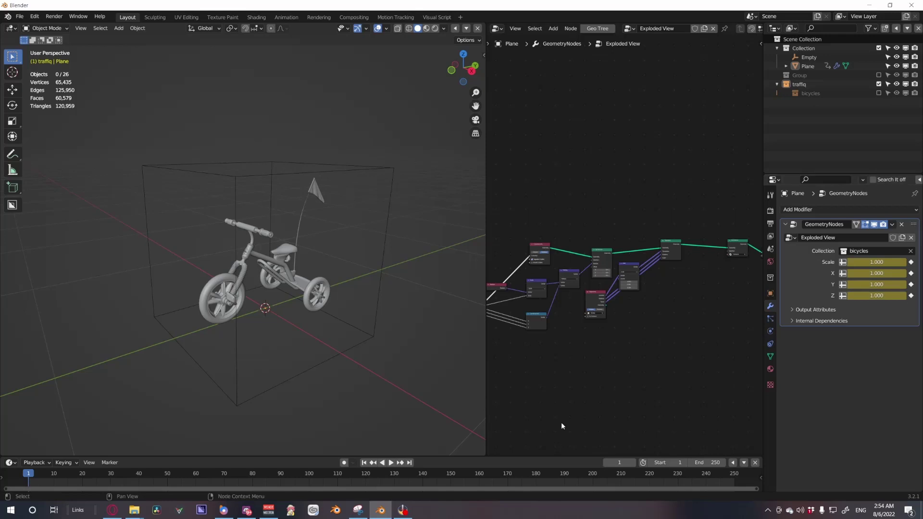
- Keyframe the modifier's Scale at 1.860 on frame 50 and scrub back to frame 44
left_click(169, 476)
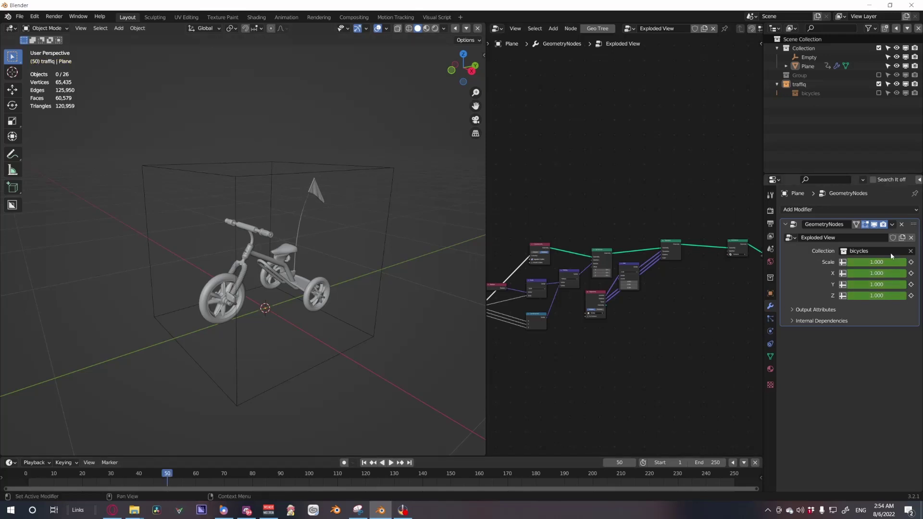
left_click_drag(854, 264, 895, 264)
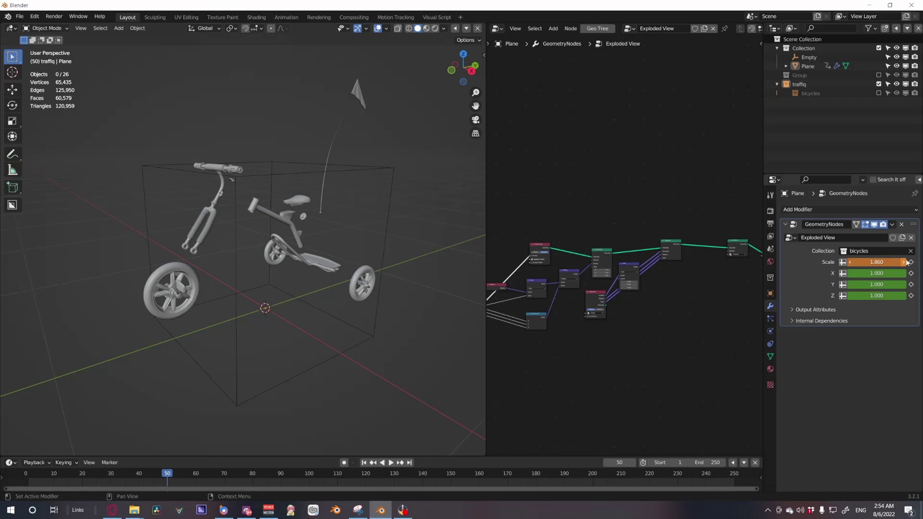
left_click_drag(175, 474, 151, 474)
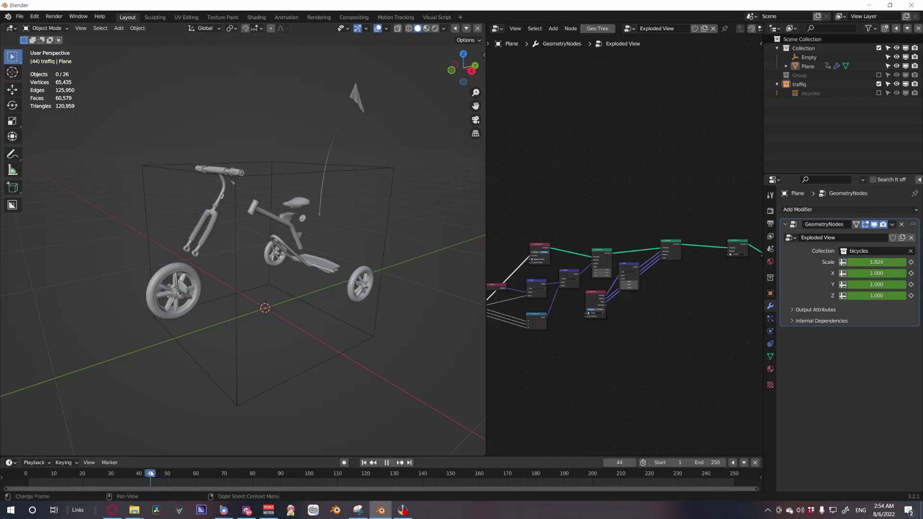
- Select the trike and keyframe the modifier's X at 1.860 and Z at 1.170 on frame 44
left_click(266, 231)
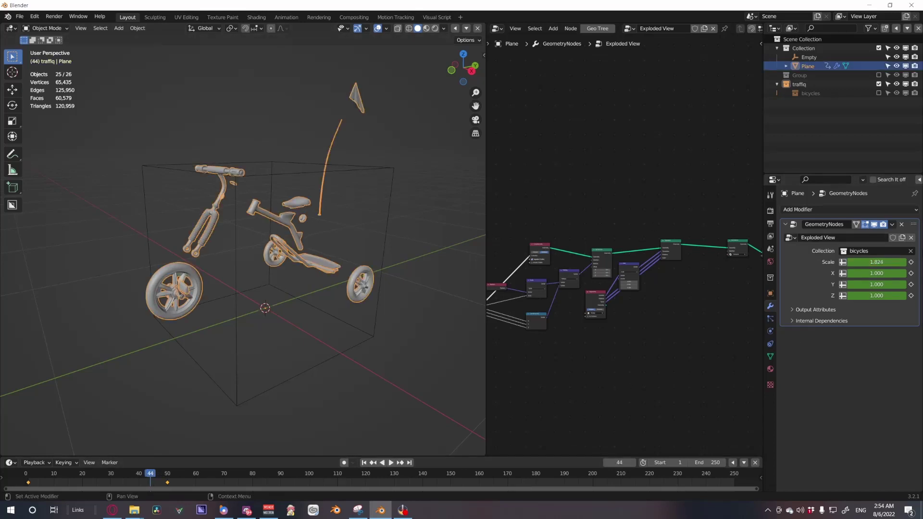
left_click_drag(877, 273, 894, 295)
left_click(911, 273)
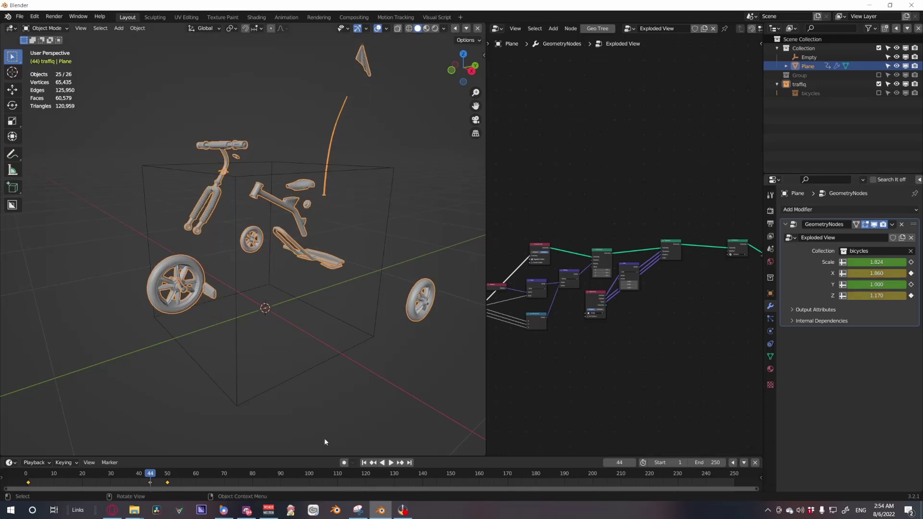
- Scrub and play the explosion animation from the start to check the part movement
left_click_drag(154, 475, 105, 475)
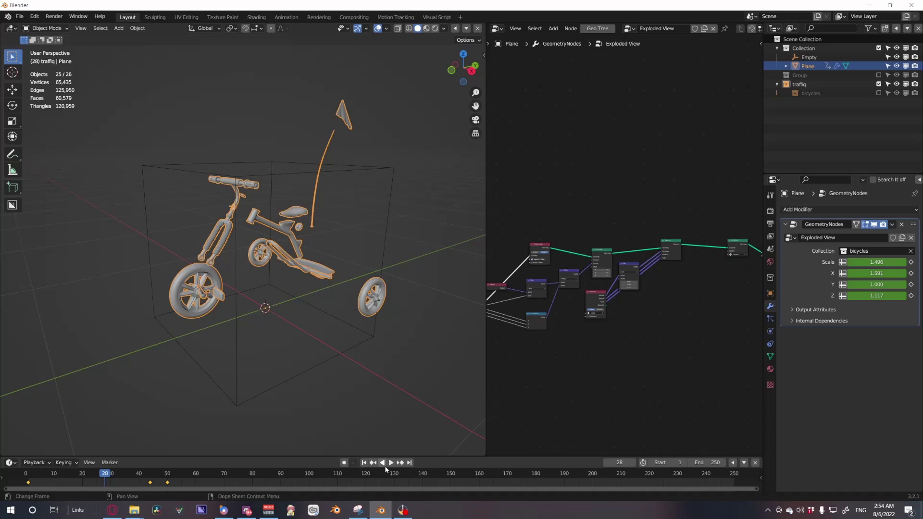
left_click(390, 462)
left_click(364, 462)
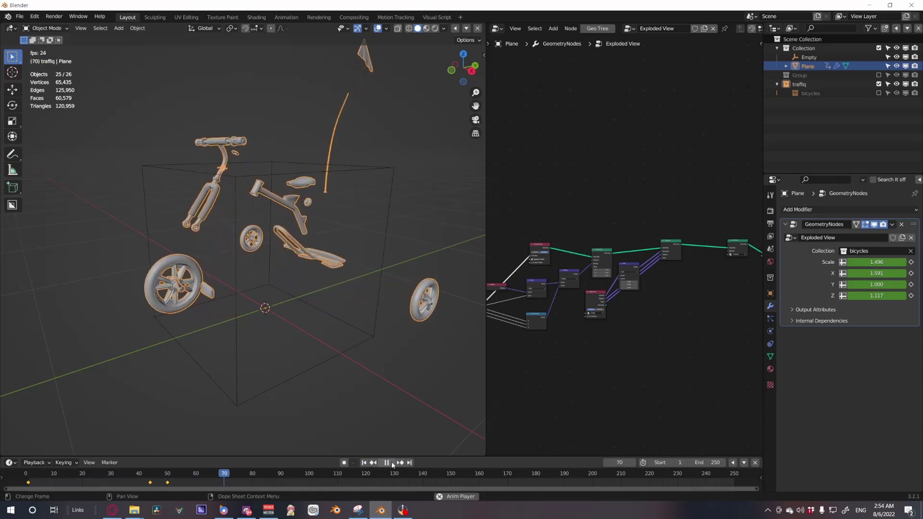
left_click(391, 462)
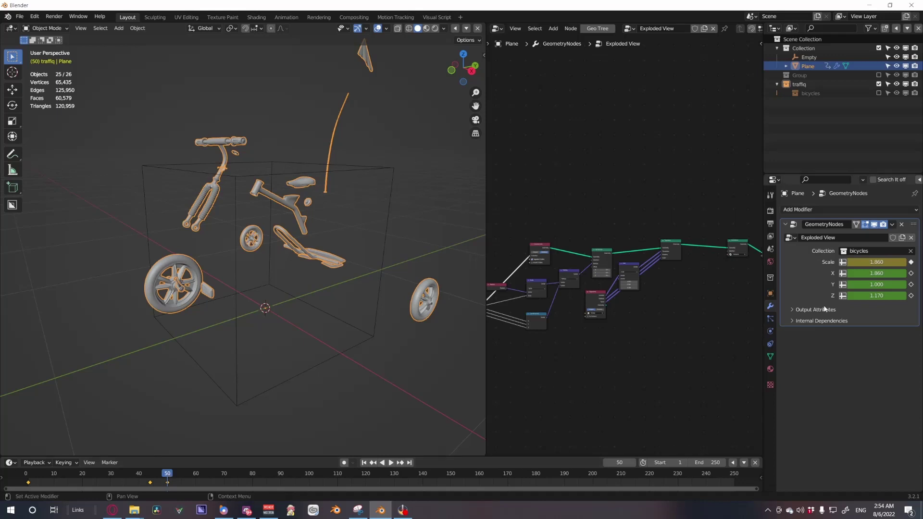
- Set the modifier's X and Z back to 1 at frame 50 and keyframe both values
left_click(873, 273)
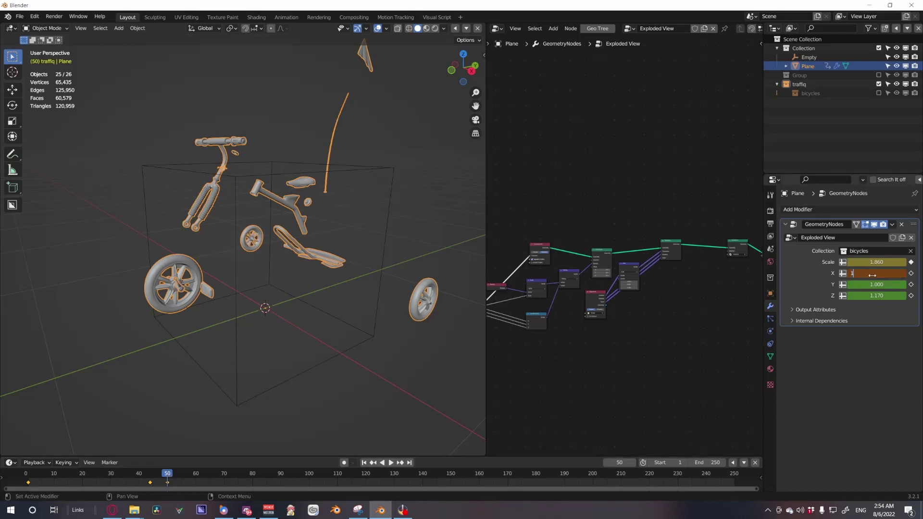
key("Return")
left_click(893, 295)
type("1")
key("Return")
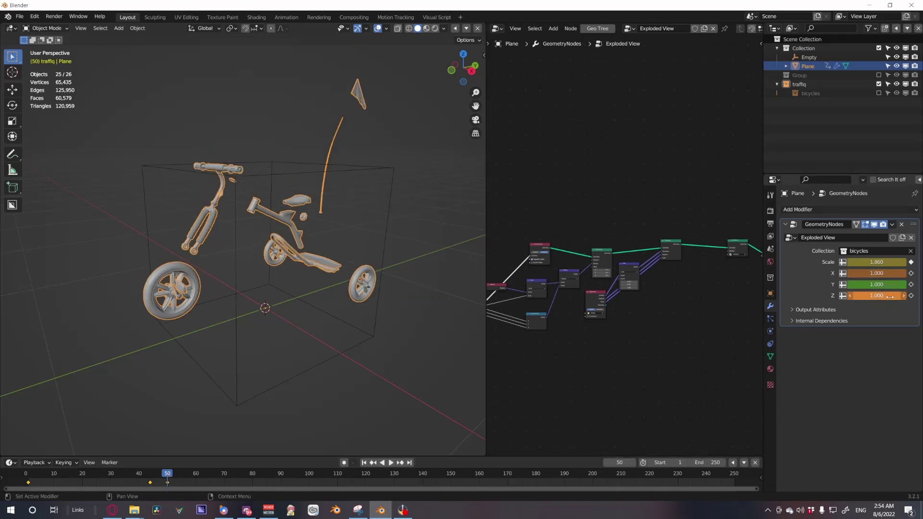
left_click(911, 273)
left_click(911, 295)
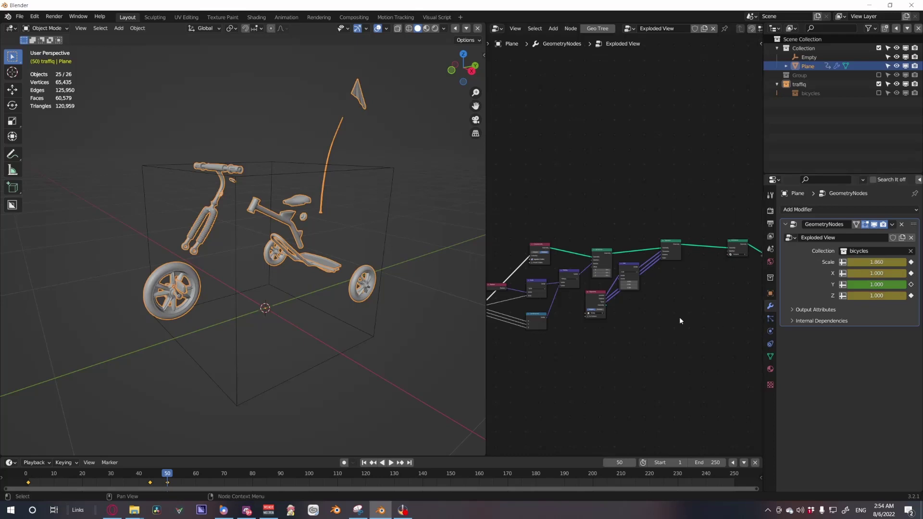
- Play the animation from the start and move the keyframes at frame 44 to frame 30
left_click(364, 462)
left_click(390, 463)
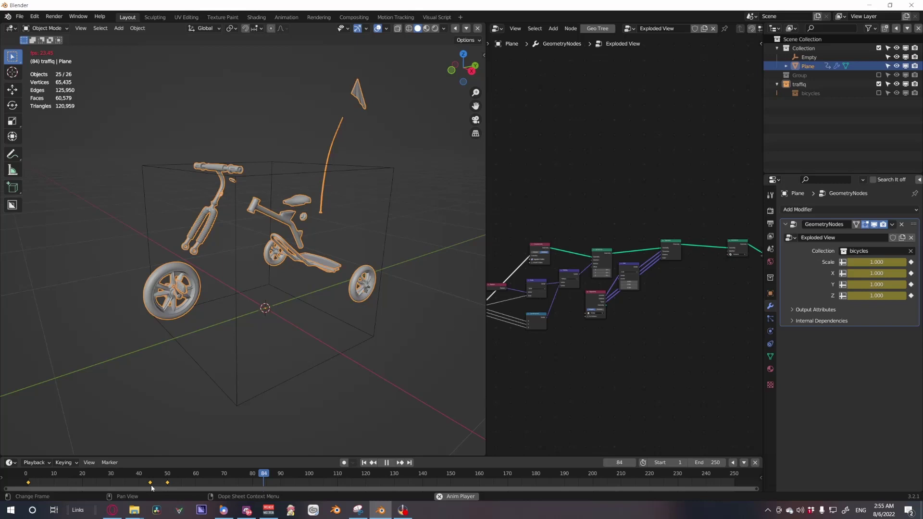
key("g")
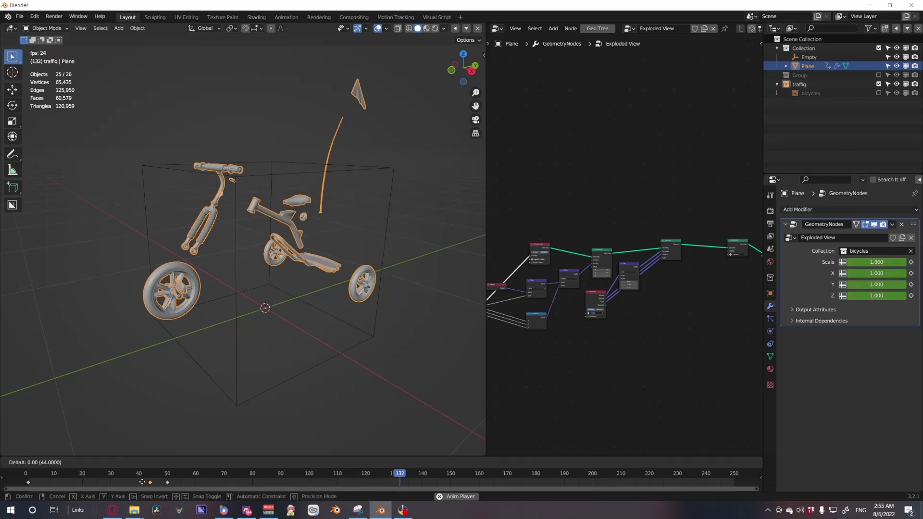
left_click(109, 475)
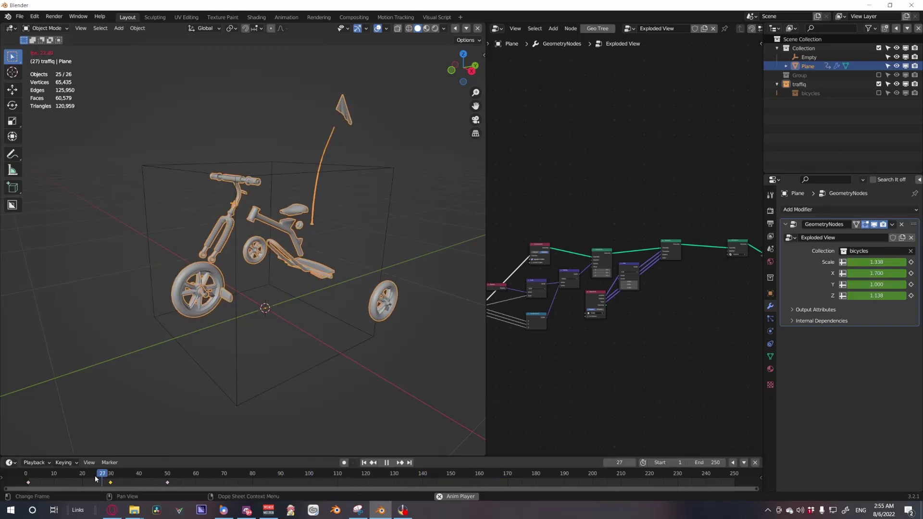
- Replay the retimed explosion from the start and examine it from behind the trike
left_click(36, 476)
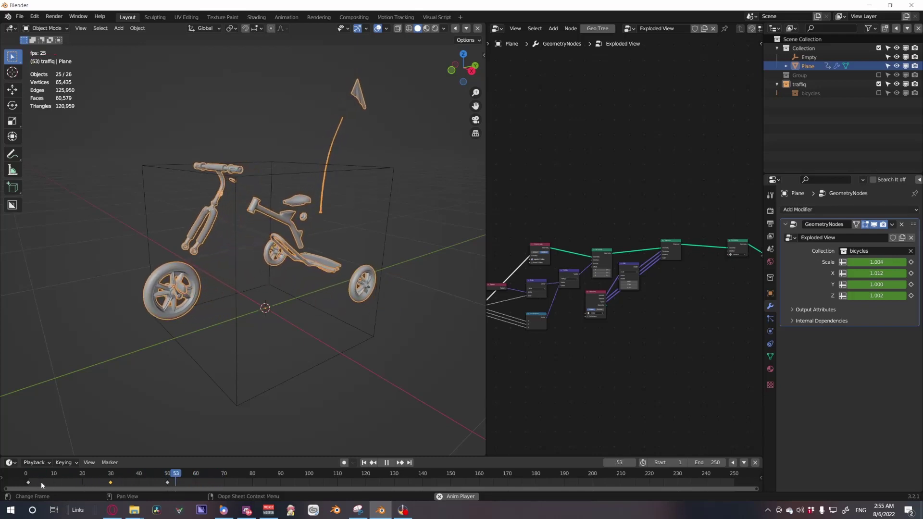
middle_click_drag(120, 344, 255, 327)
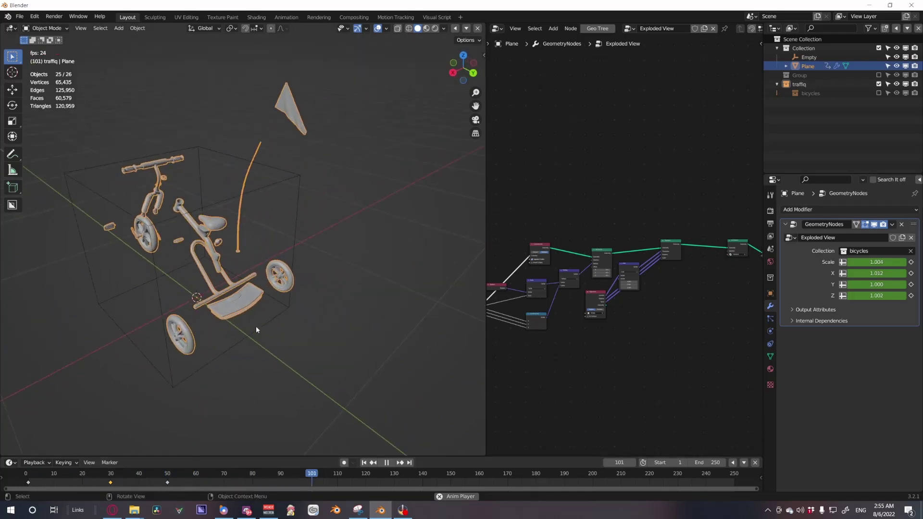
left_click(386, 462)
left_click(364, 463)
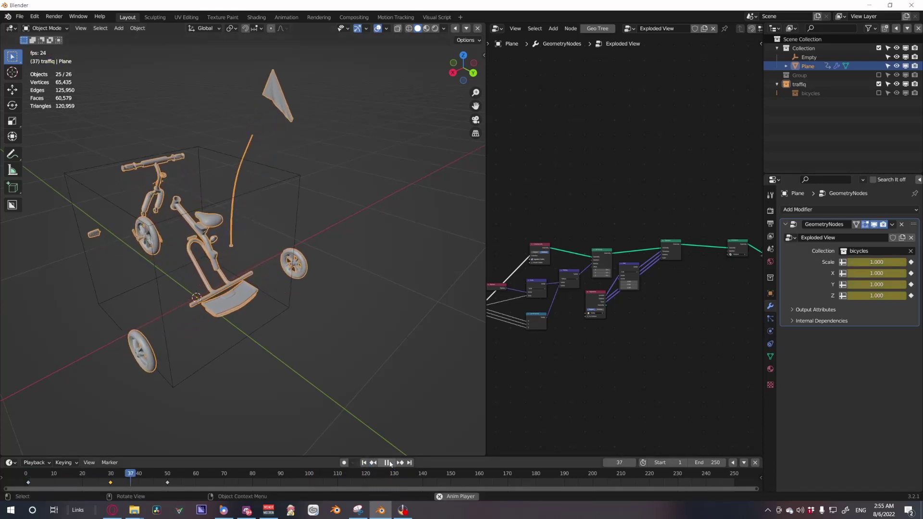
left_click(387, 462)
- Duplicate the keyframes of frame 1 to frame 100 so the trike reassembles
left_click_drag(19, 478, 14, 479)
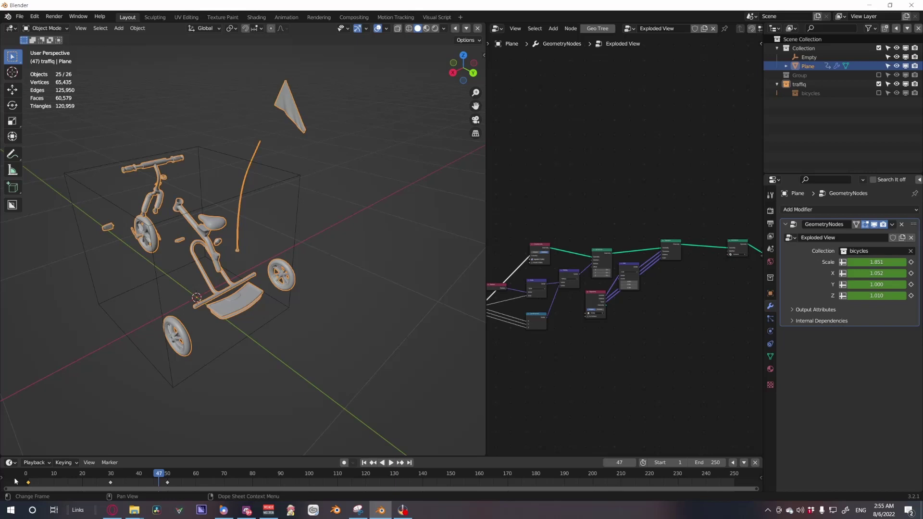
key("shift+d")
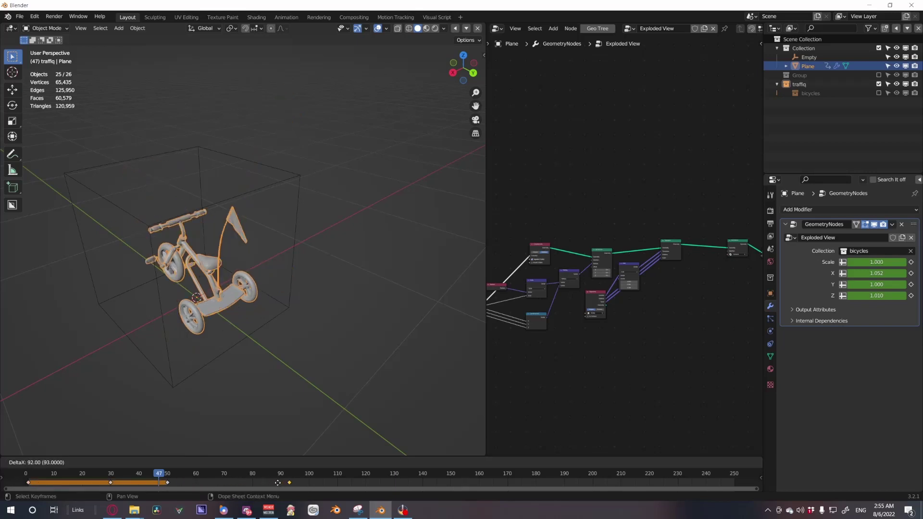
left_click(297, 482)
- Play the full explode-and-reassemble animation from a closer front view, stop it and return to frame 1
left_click(391, 462)
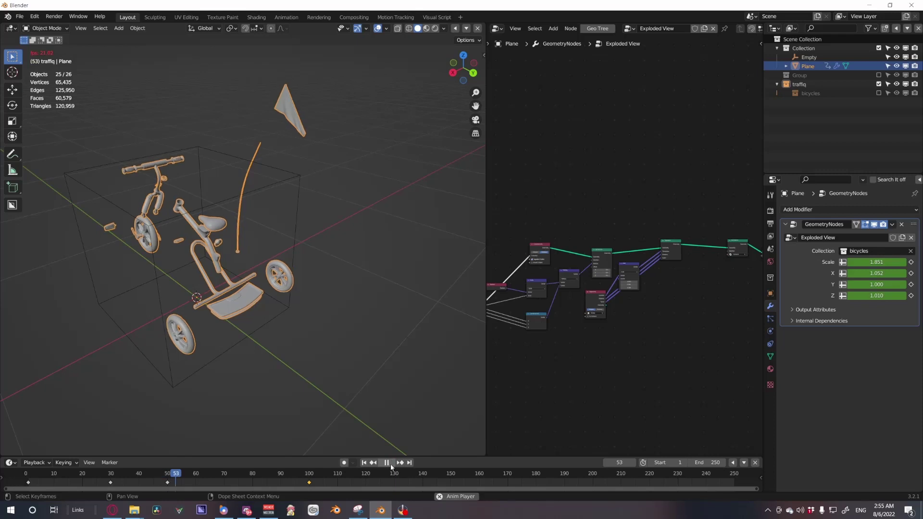
middle_click_drag(142, 267, 237, 245)
scroll(237, 245, "up", 4)
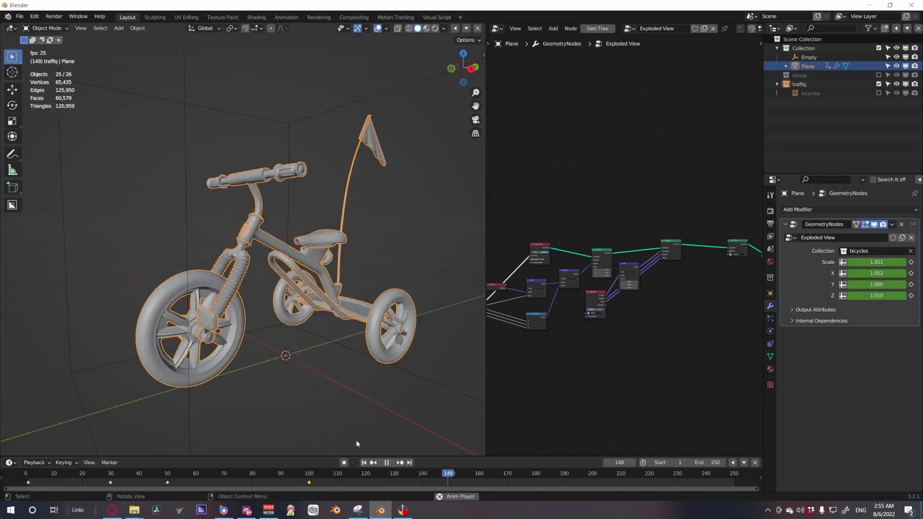
left_click(227, 473)
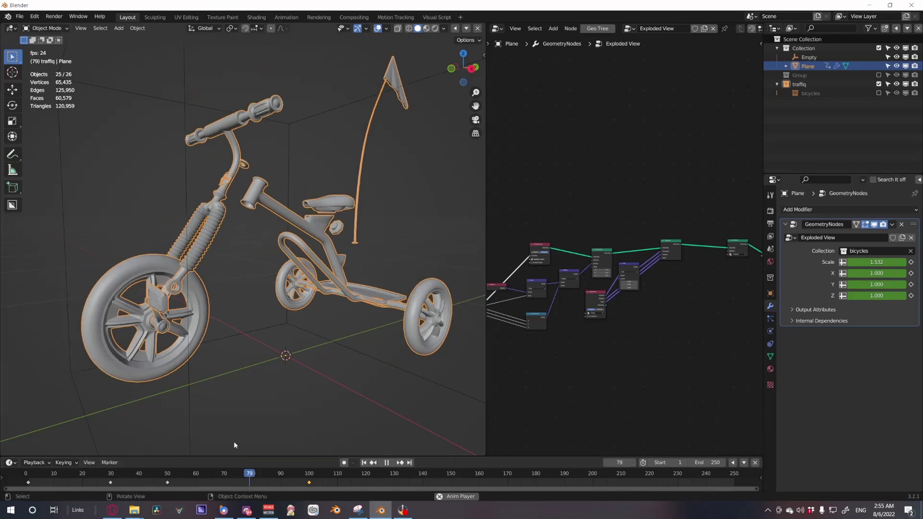
left_click(66, 475)
key("space")
left_click(364, 462)
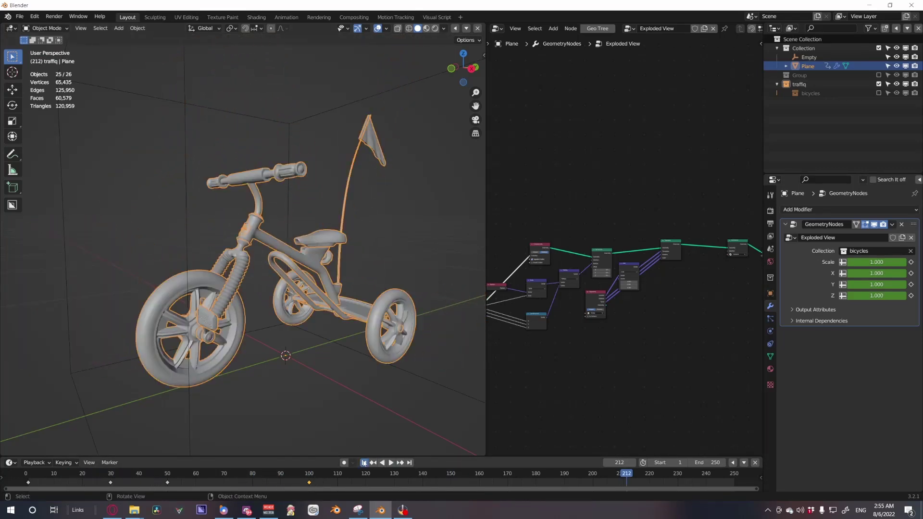
left_click(364, 462)
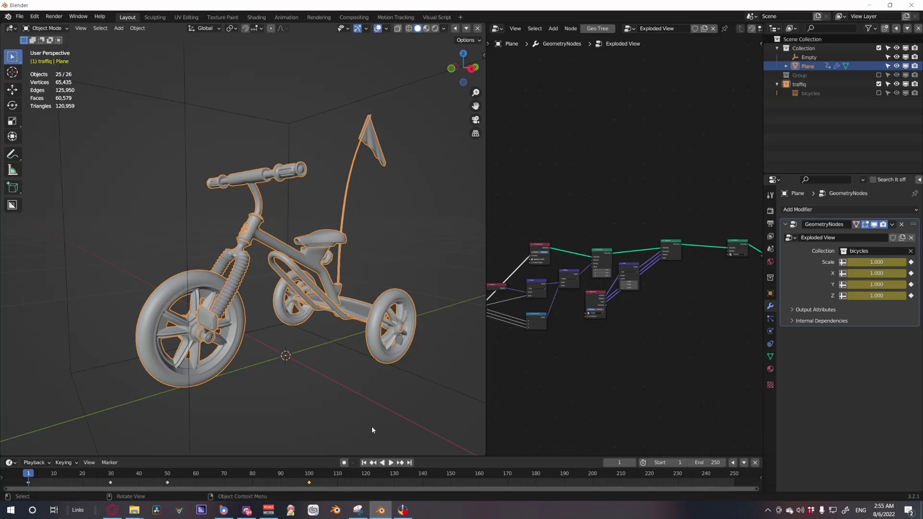